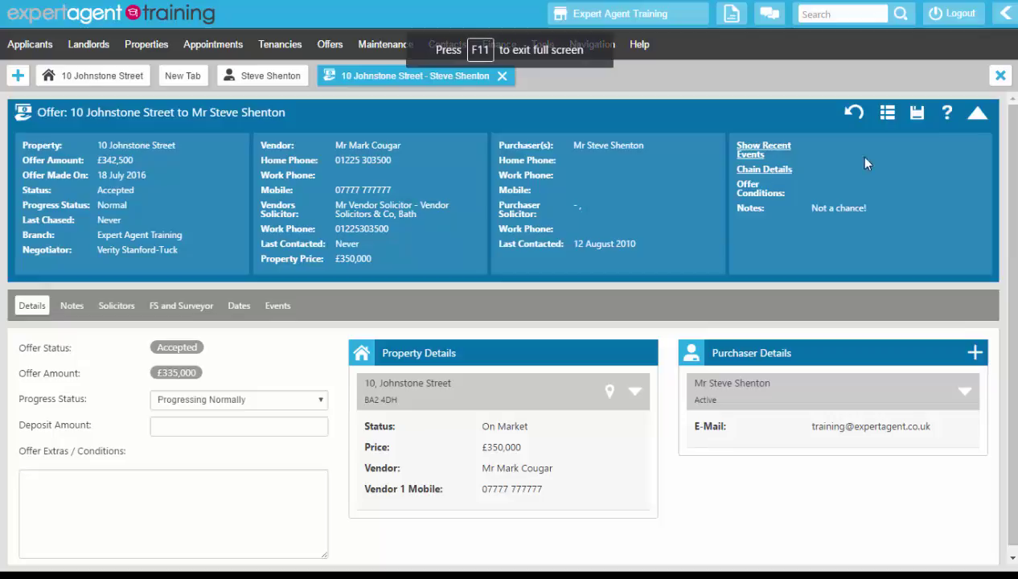
click(977, 114)
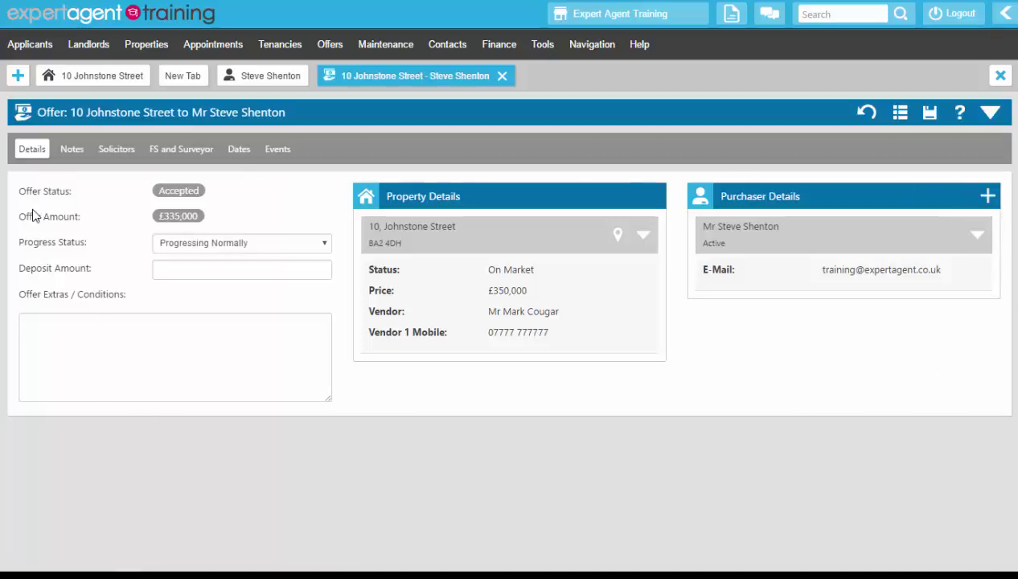
click(235, 243)
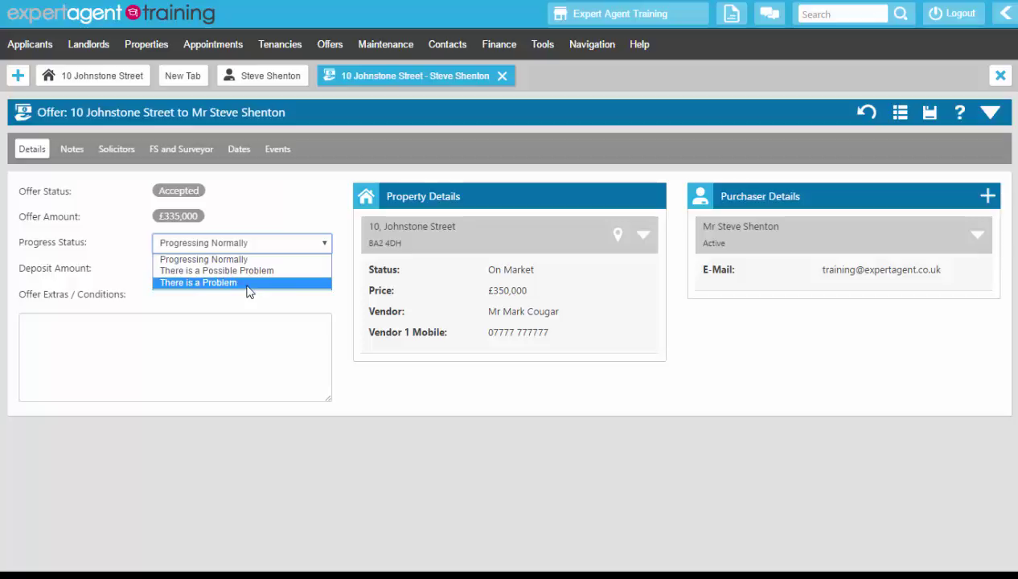
click(283, 203)
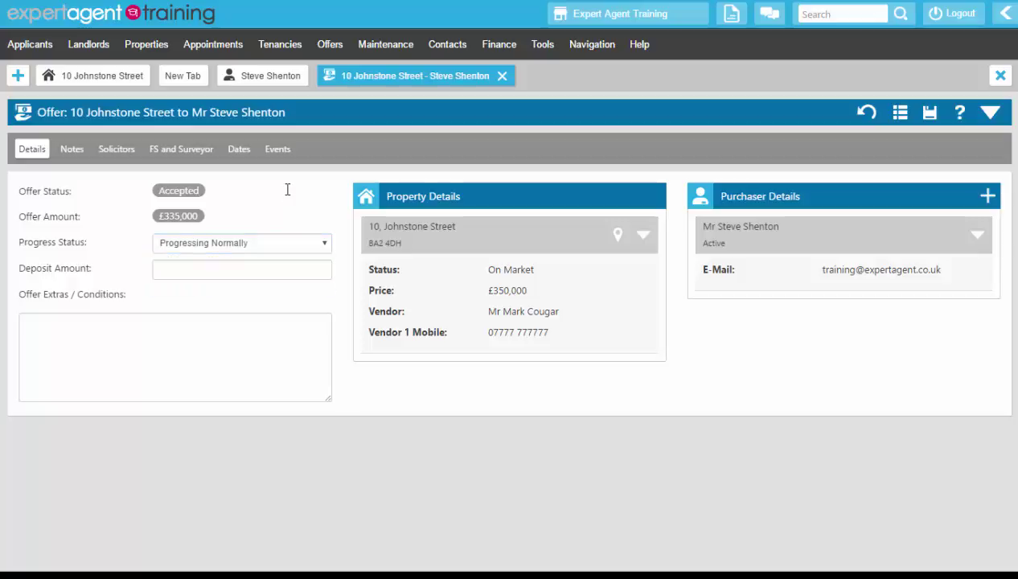
click(255, 274)
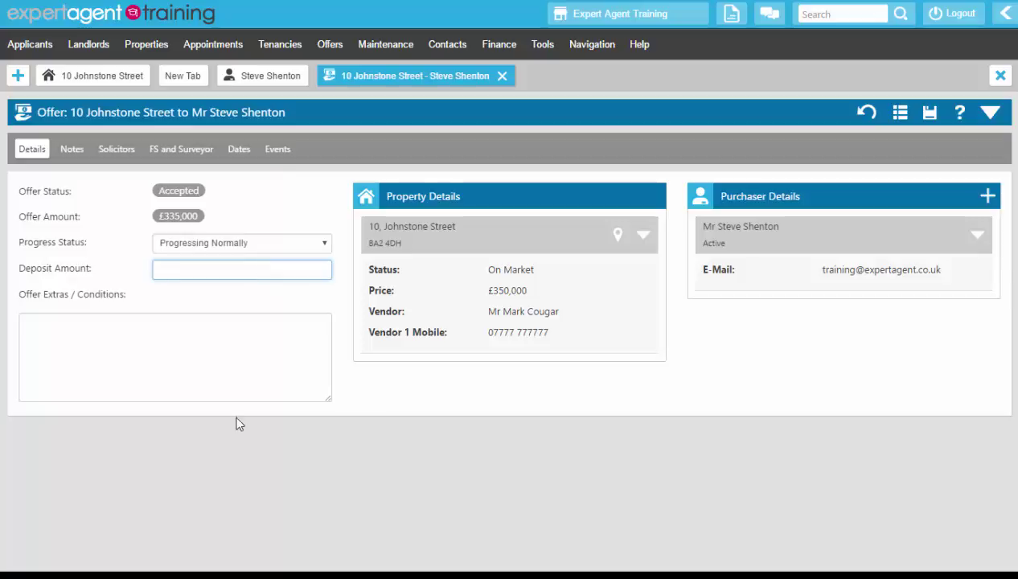
click(225, 370)
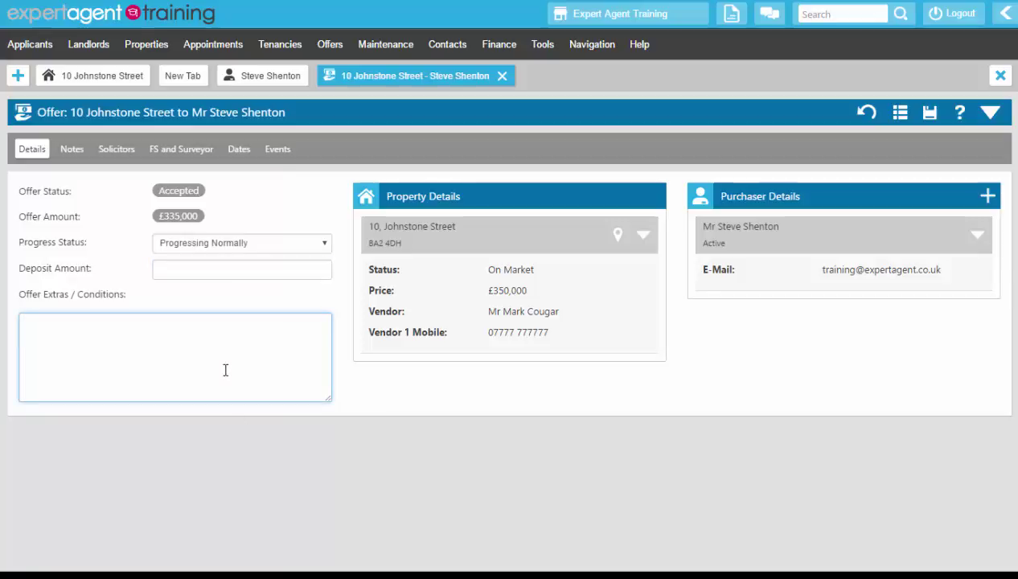
click(471, 303)
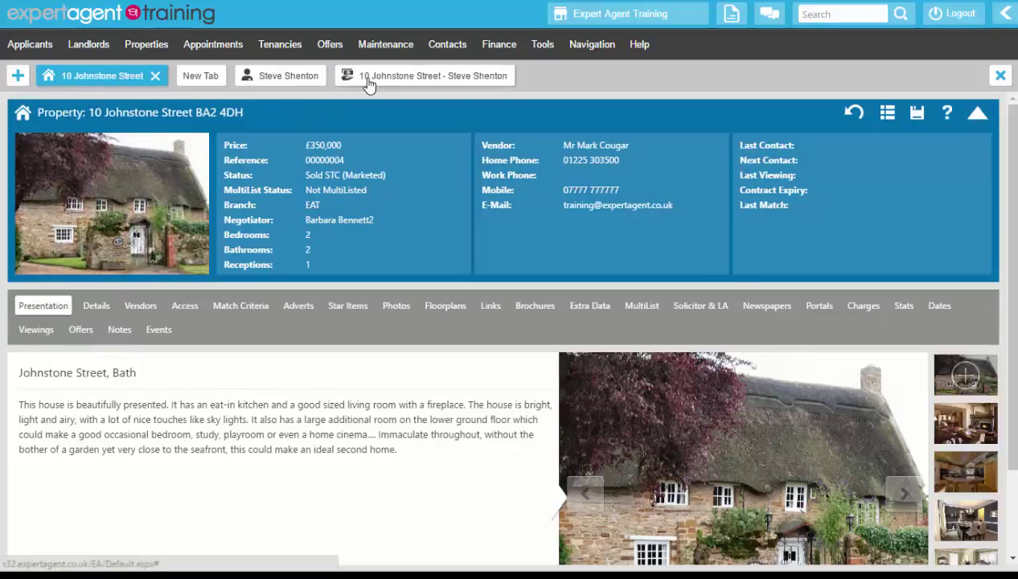
click(366, 81)
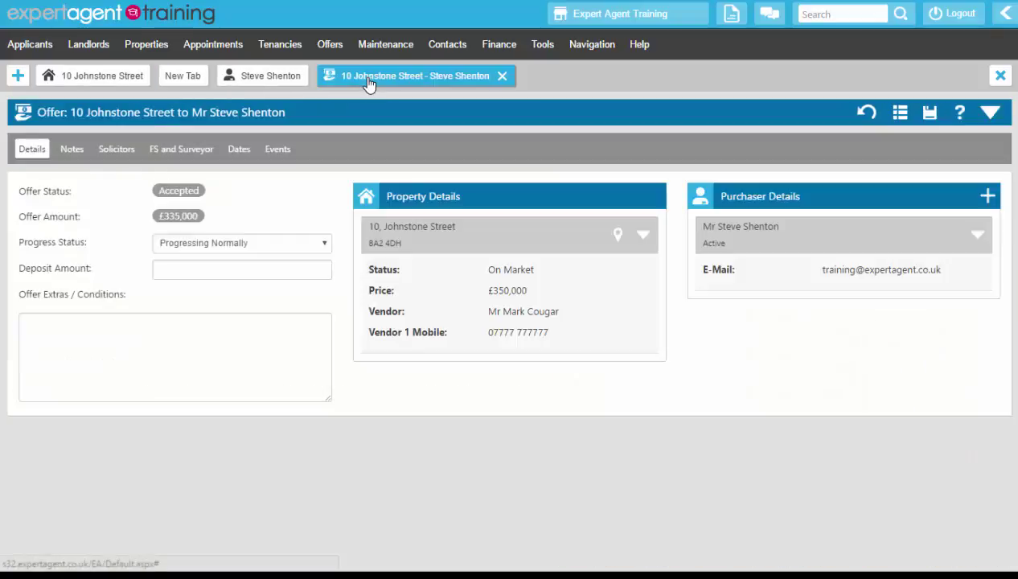
click(829, 285)
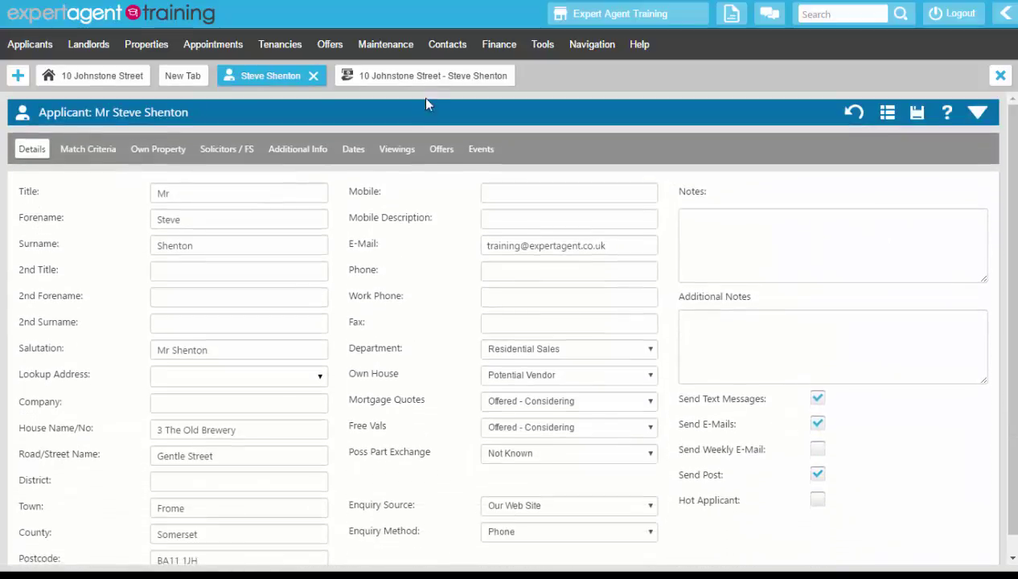
click(423, 79)
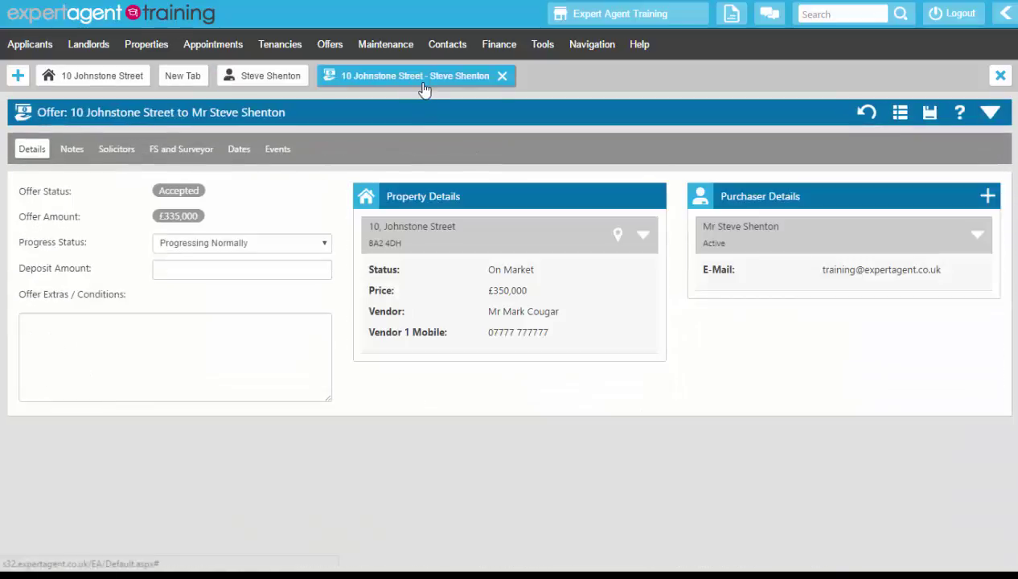
Apply the Chain Details template in the offer's Notes
click(71, 150)
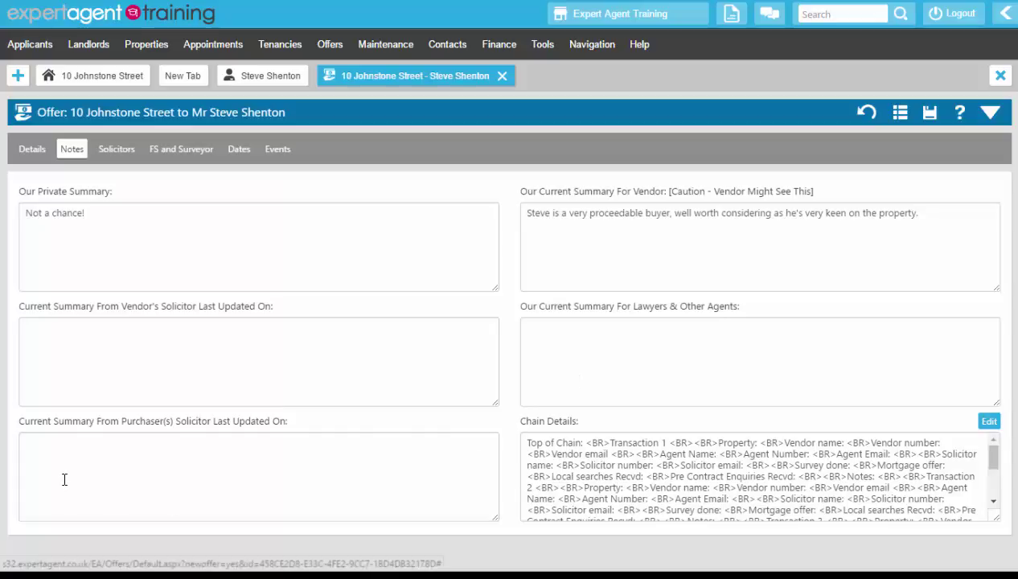
click(989, 422)
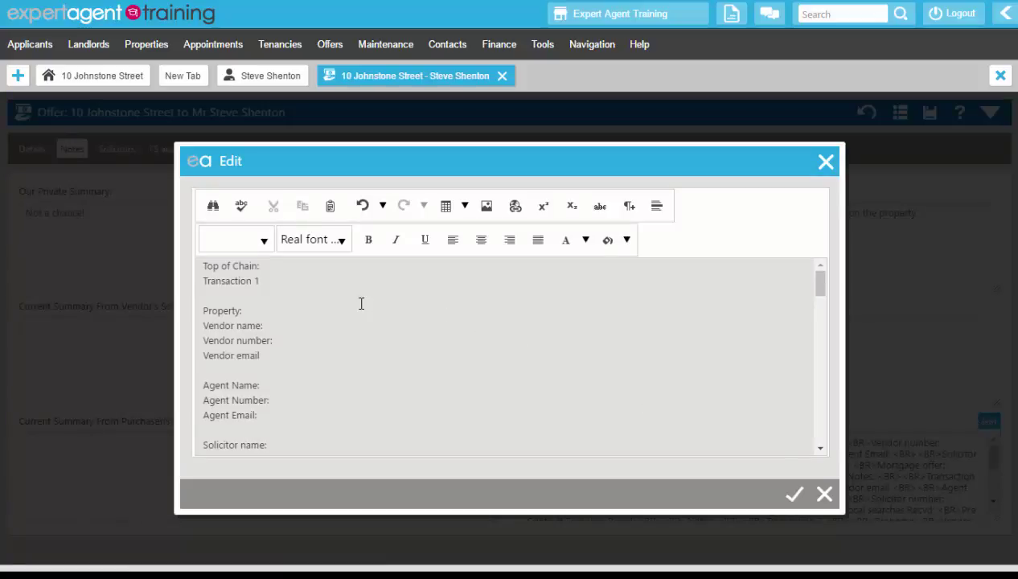
scroll(360, 299, down, 1)
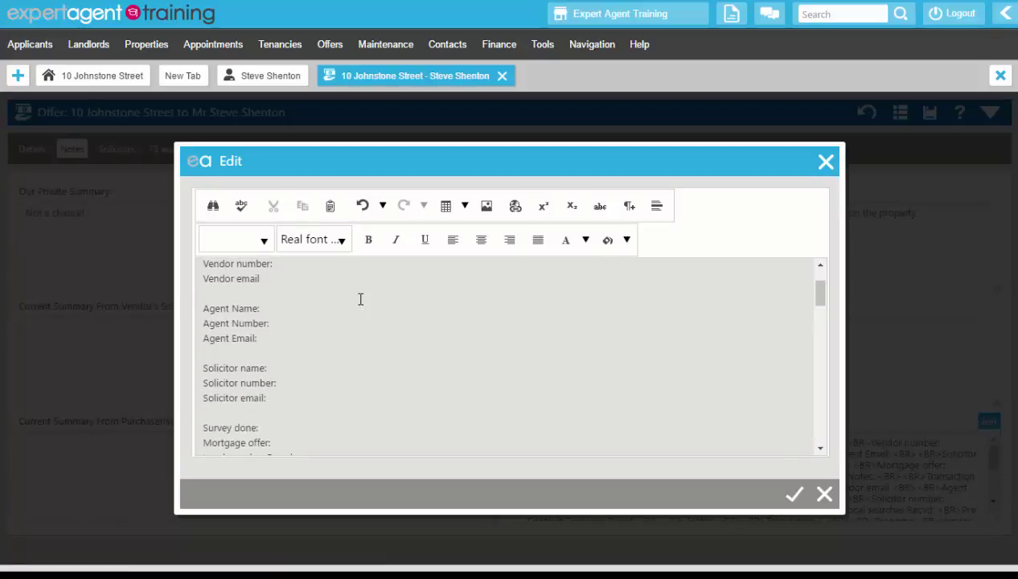
scroll(360, 299, down, 2)
scroll(360, 299, down, 5)
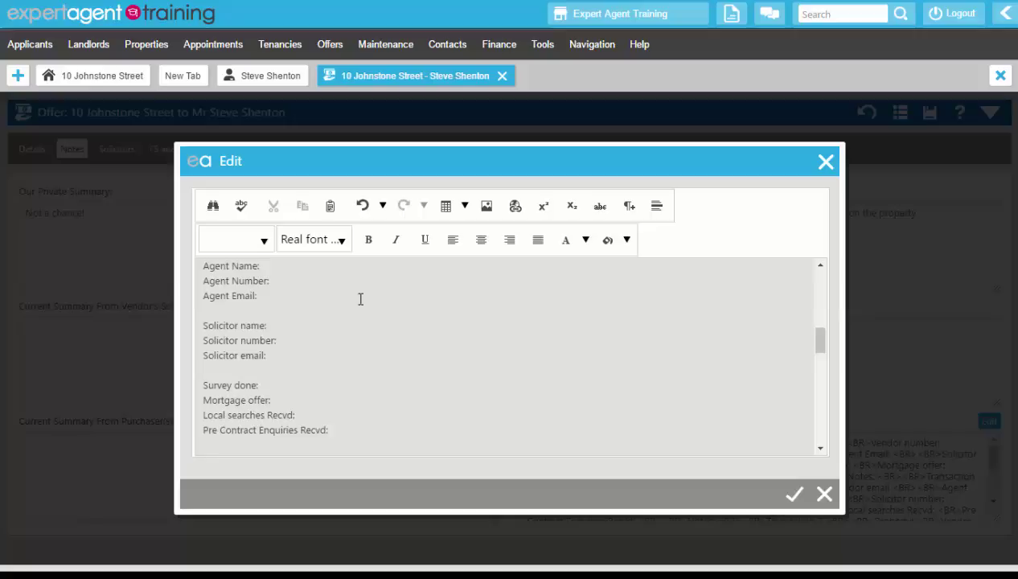
scroll(361, 299, down, 5)
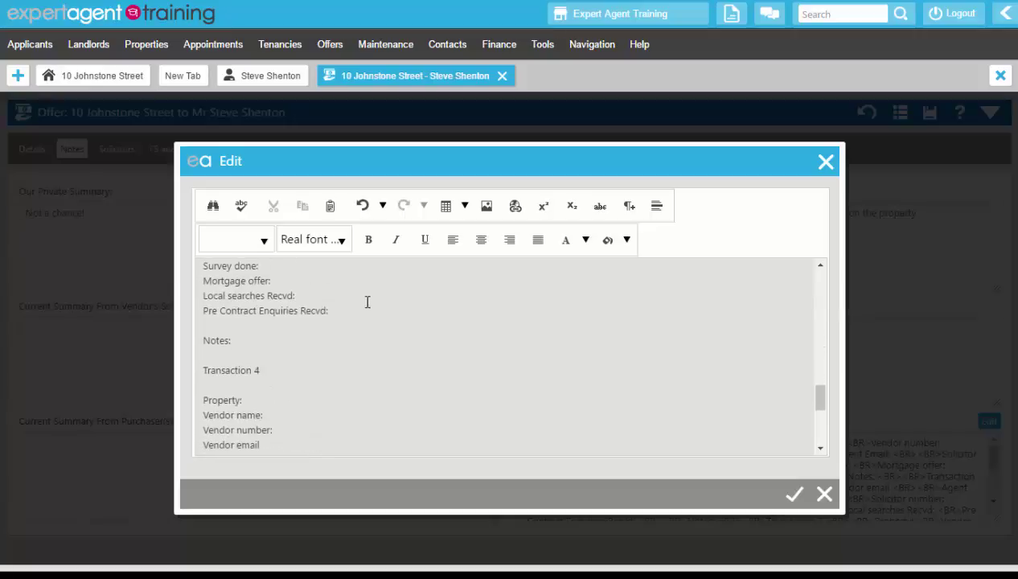
click(795, 494)
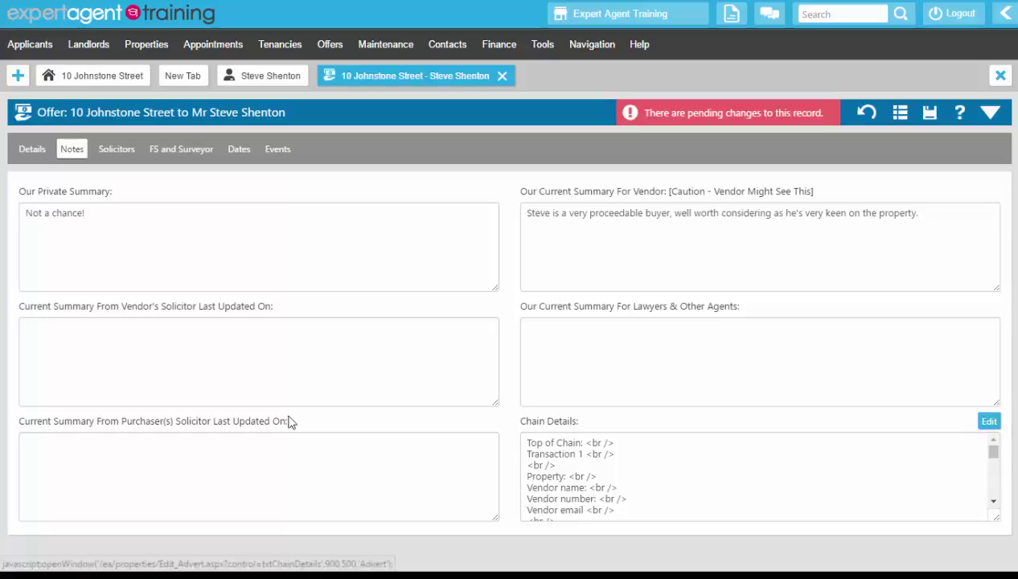
Find '%sol' and set Purchaser Solicitors & Co as the purchaser solicitor on the Solicitors tab
click(115, 154)
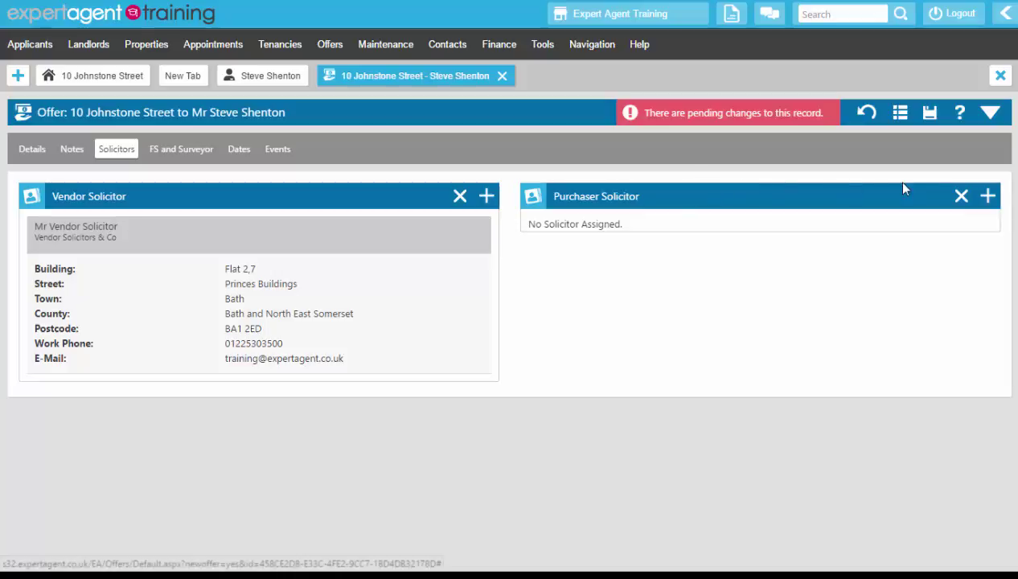
click(989, 198)
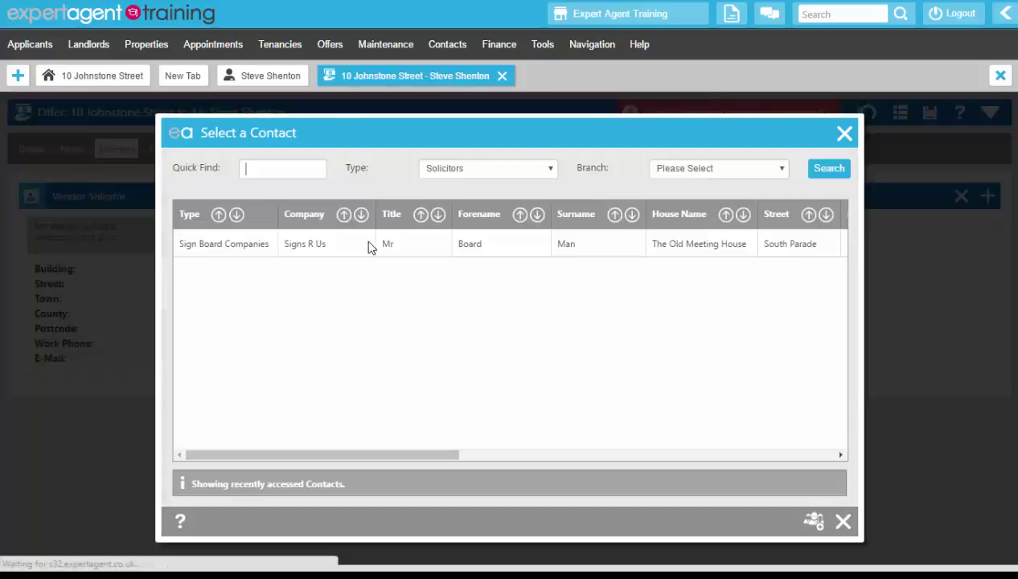
text(%so)
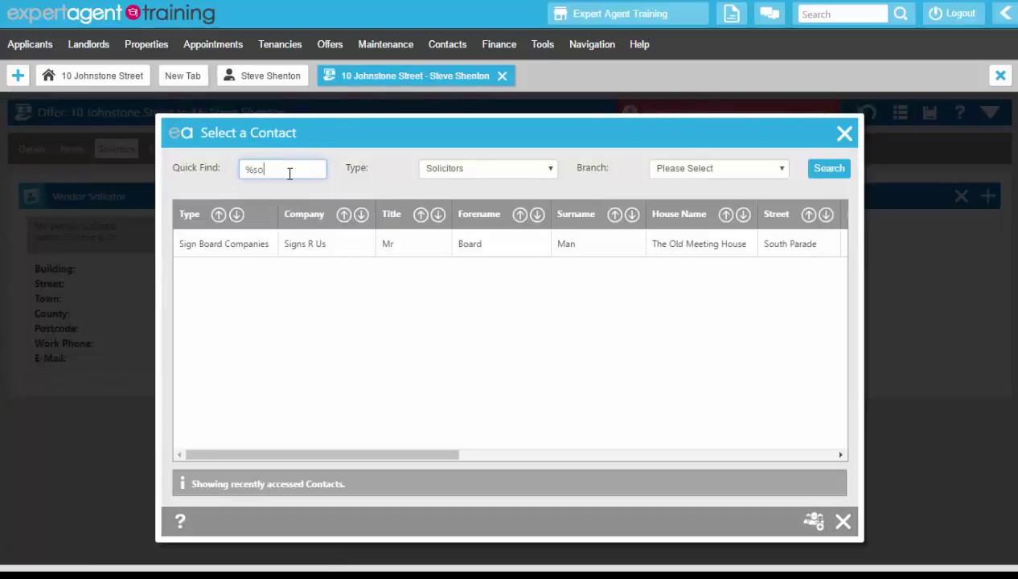
text(l)
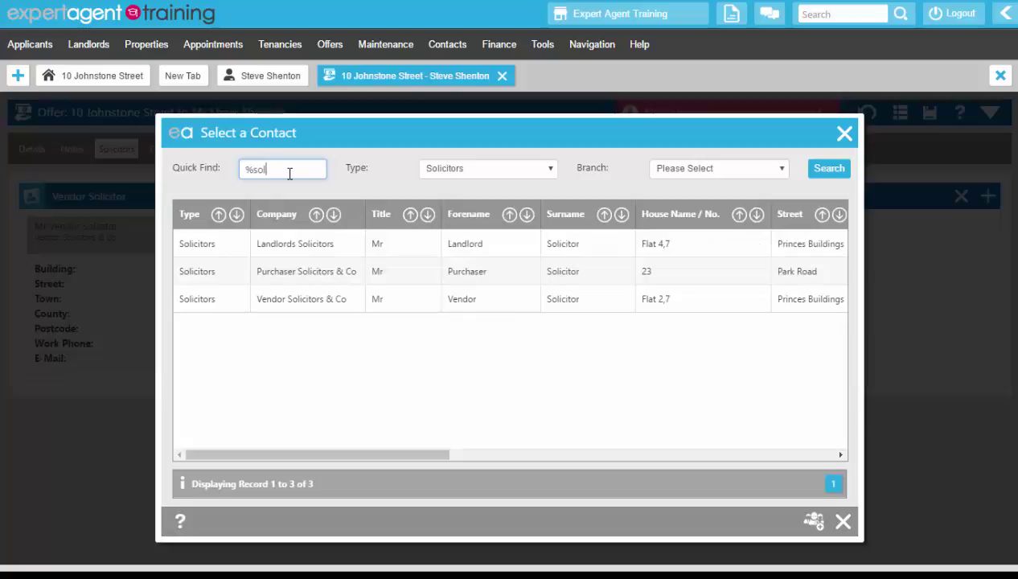
click(284, 269)
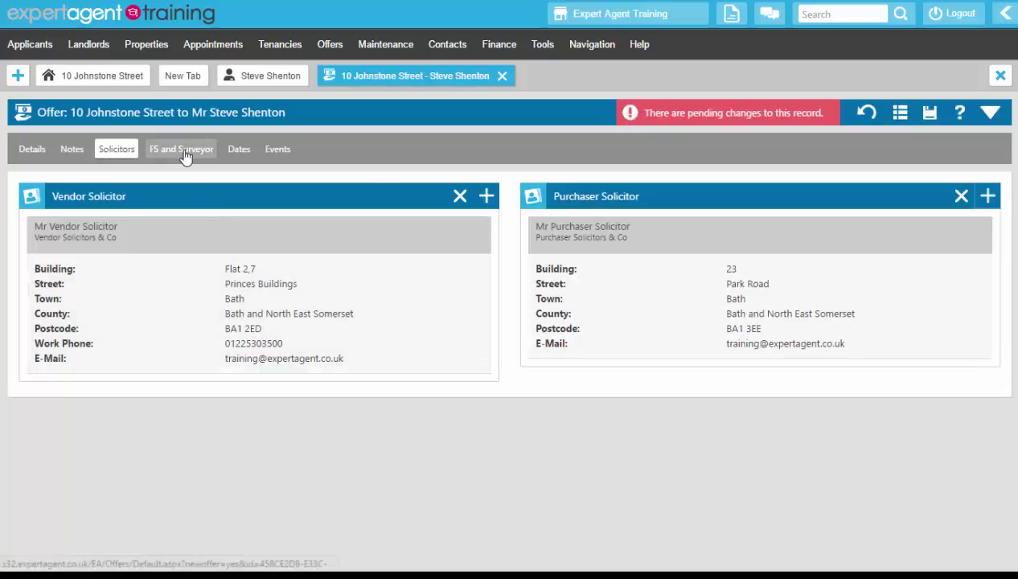
Attach Advisors & Co as mortgage advisor and add the surveyor found via '%sur'
click(184, 154)
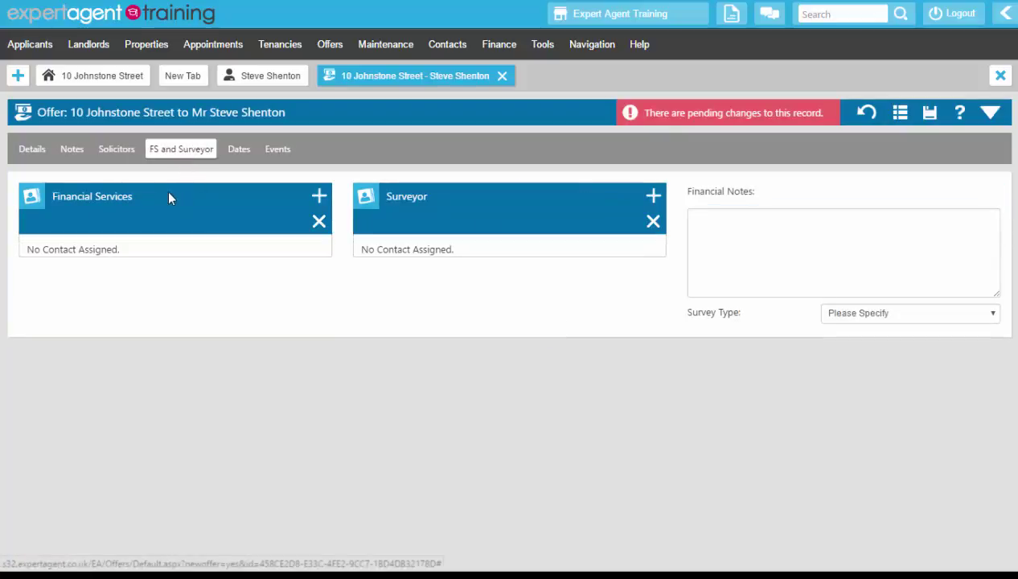
click(319, 197)
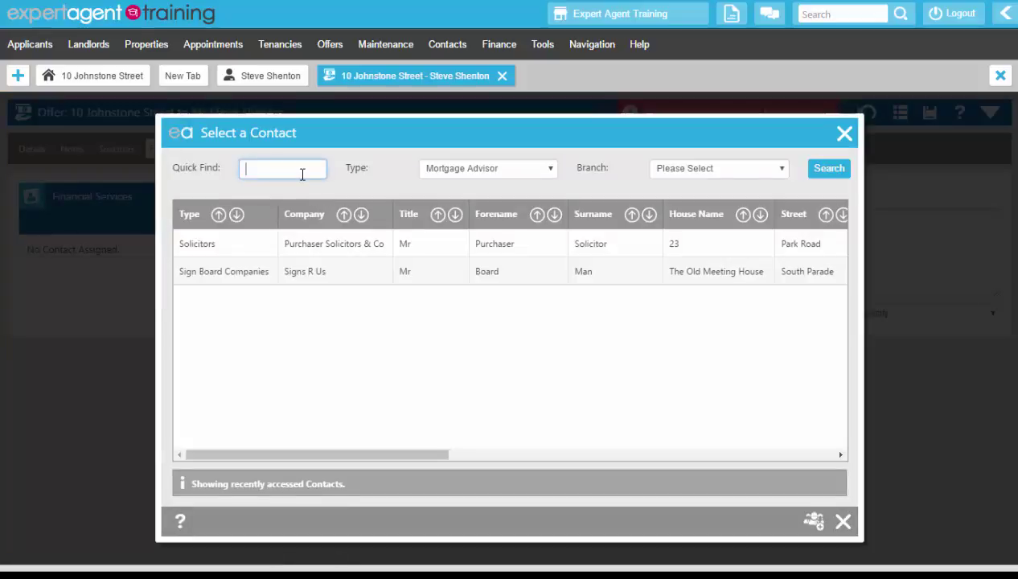
text(%mort)
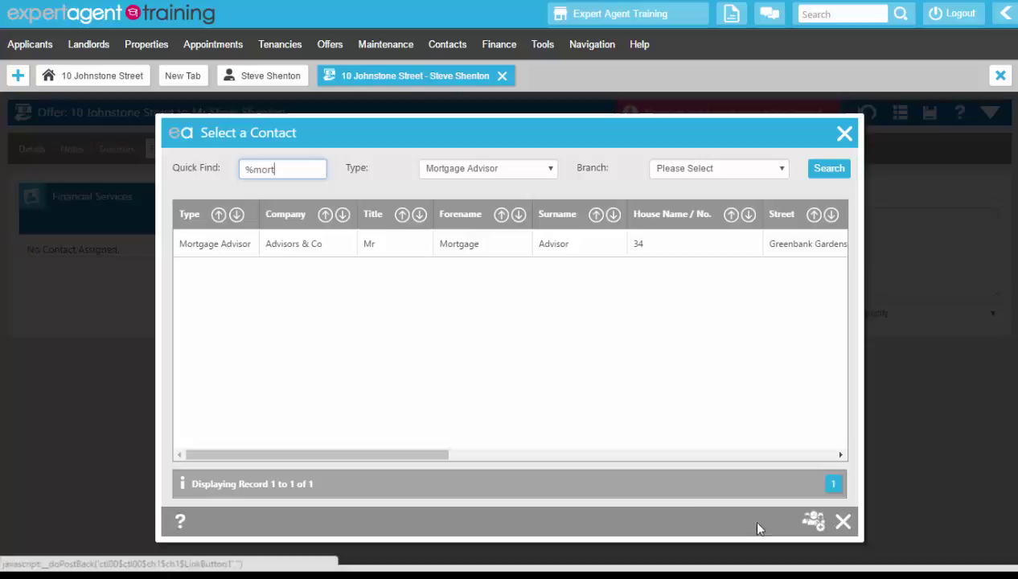
click(384, 248)
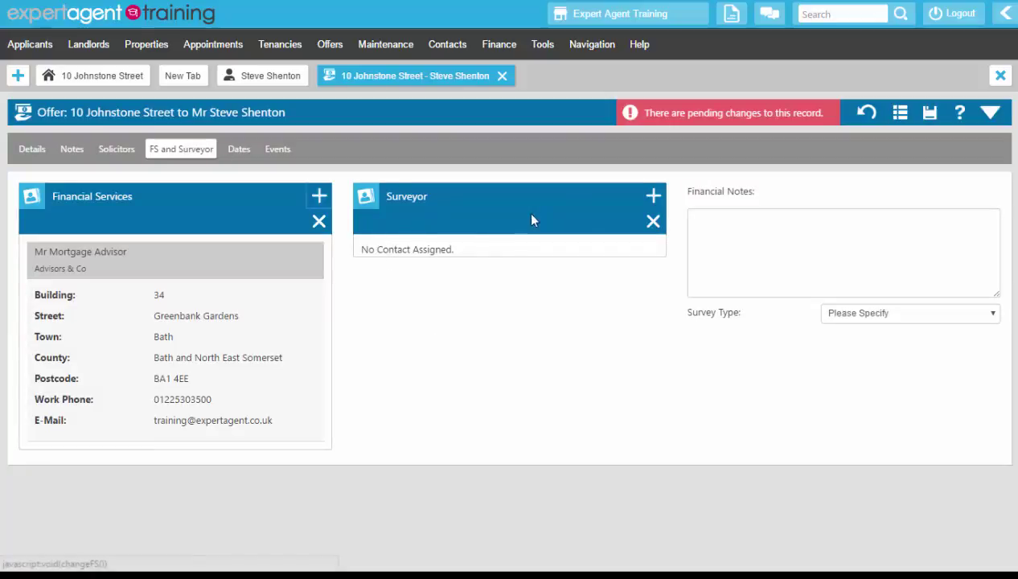
click(652, 196)
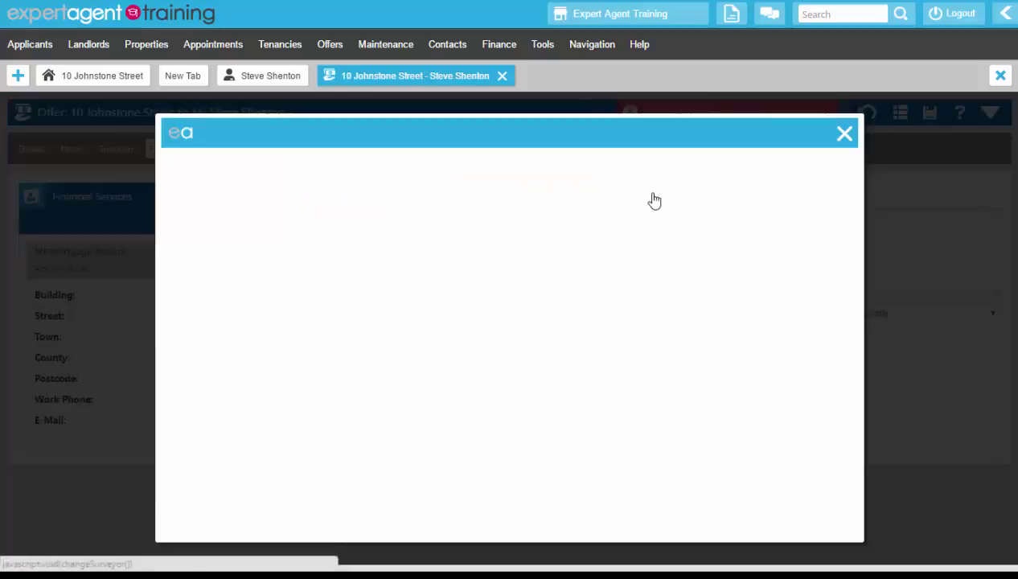
text(%sur)
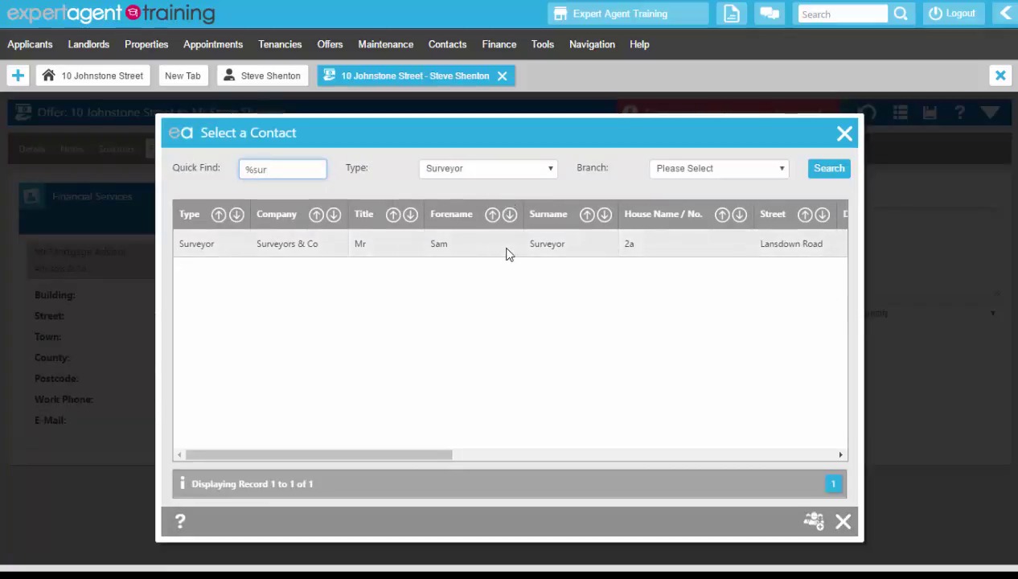
click(507, 254)
Enter 'Mortgage offer progressing normally.' as financial notes and set survey type to Home Buyers
click(770, 241)
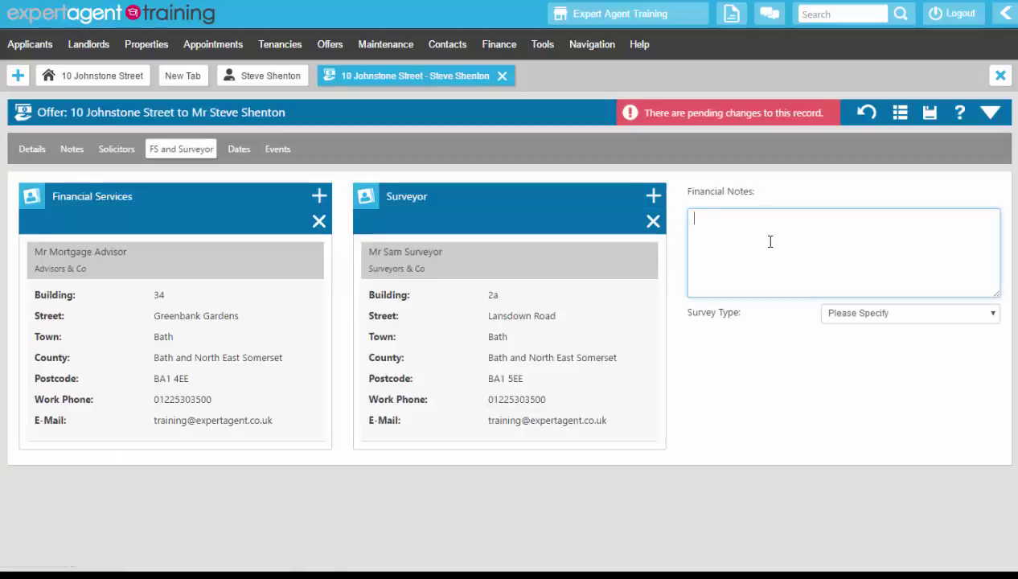
text(Mortgage offer progressin)
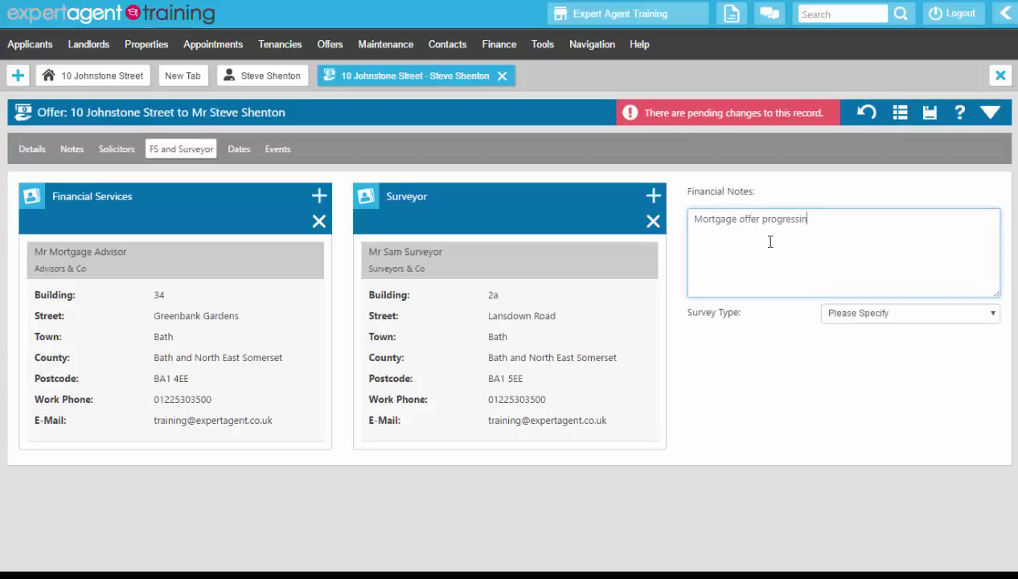
text(g normall.)
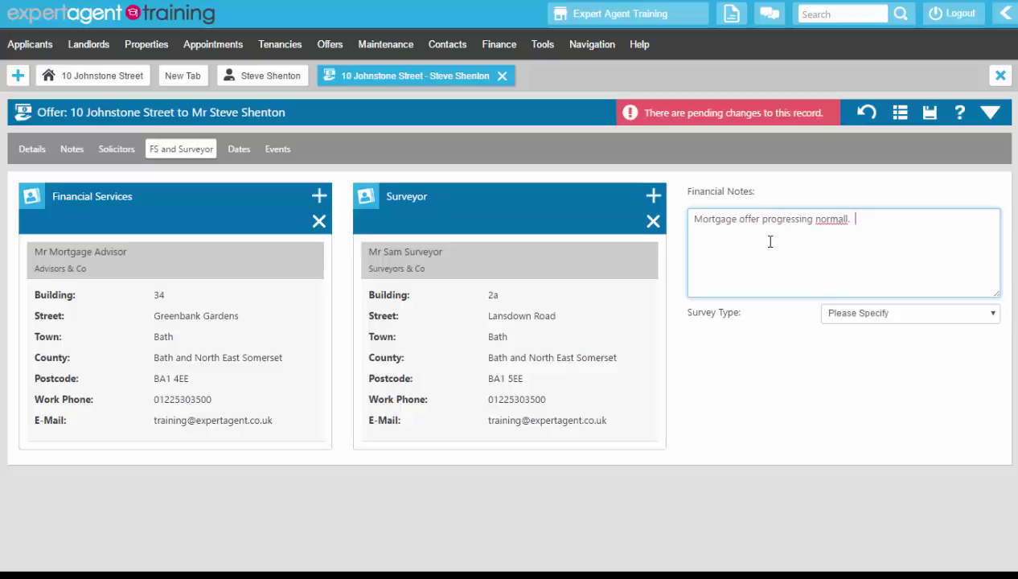
key(BackSpace)
text(y.)
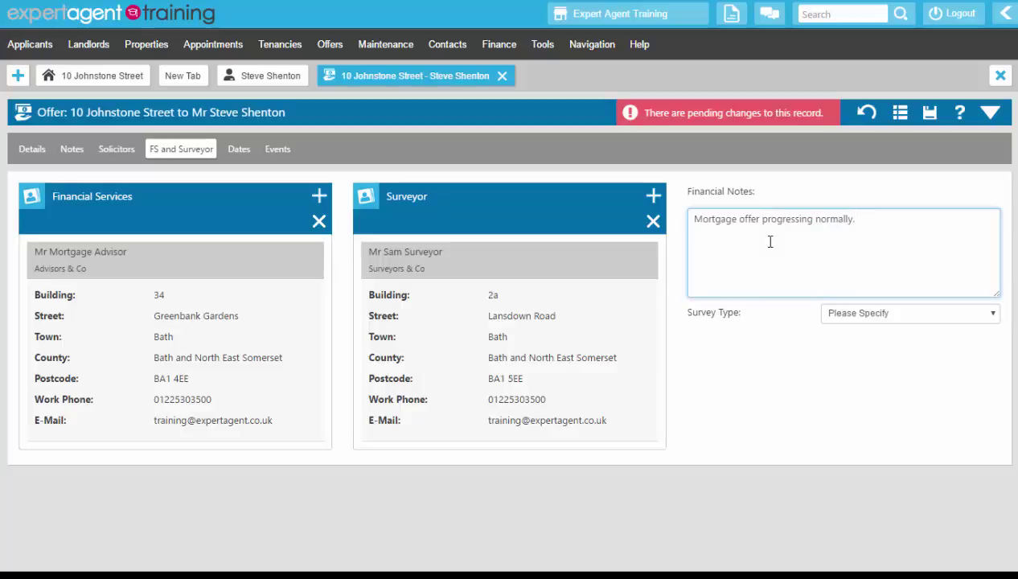
click(867, 319)
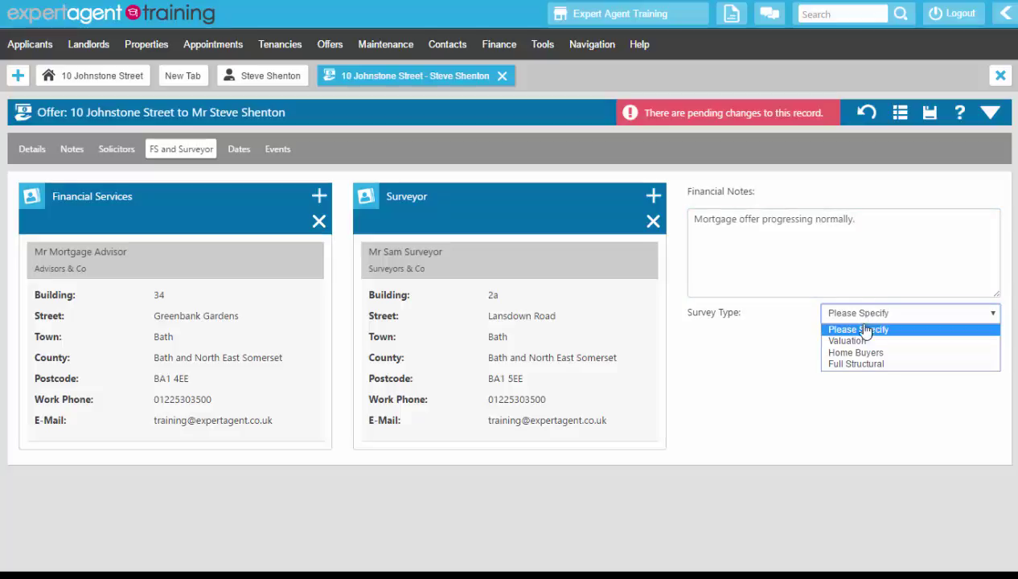
click(859, 352)
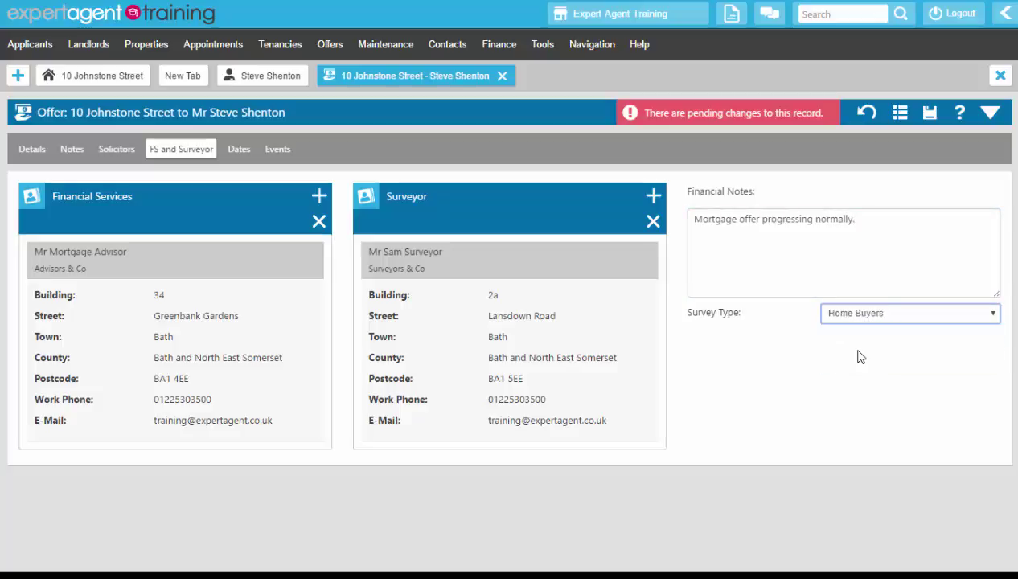
Show the offer's Dates page, highlighting the locked Offer Entered, Refused and Cancelled fields
click(241, 154)
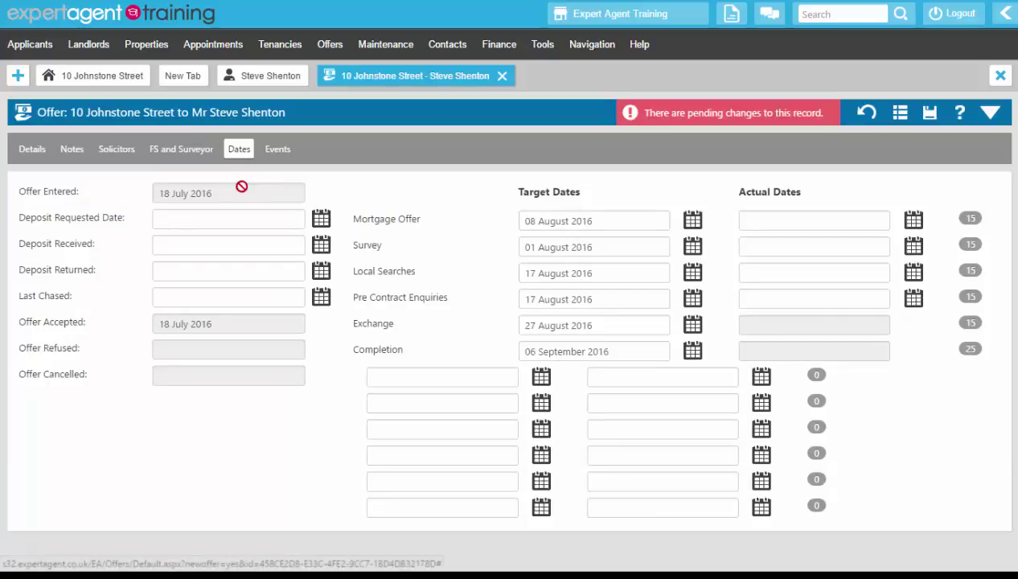
click(201, 194)
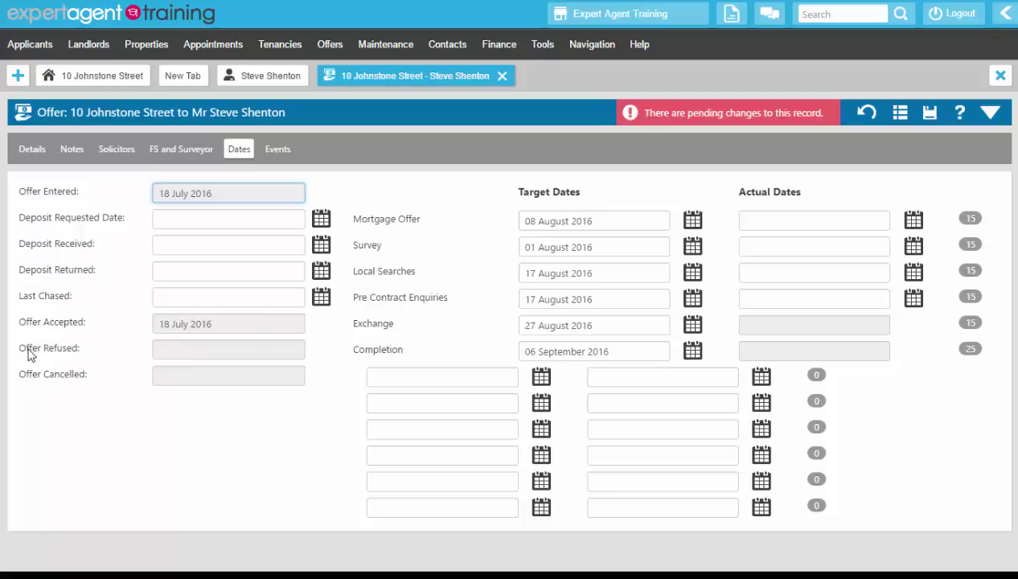
drag(19, 346, 84, 349)
drag(15, 374, 93, 372)
click(96, 366)
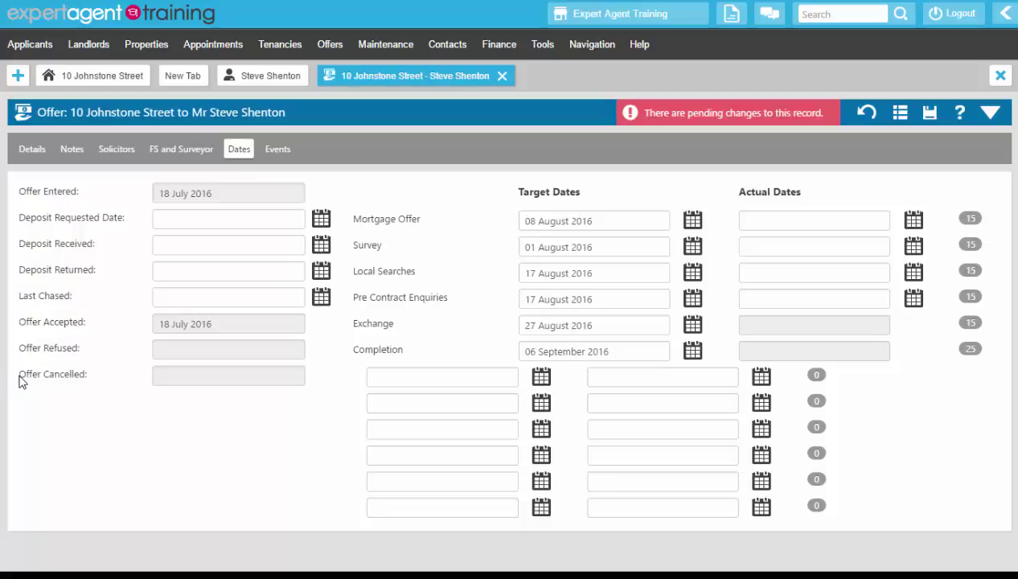
drag(20, 380, 204, 374)
click(204, 373)
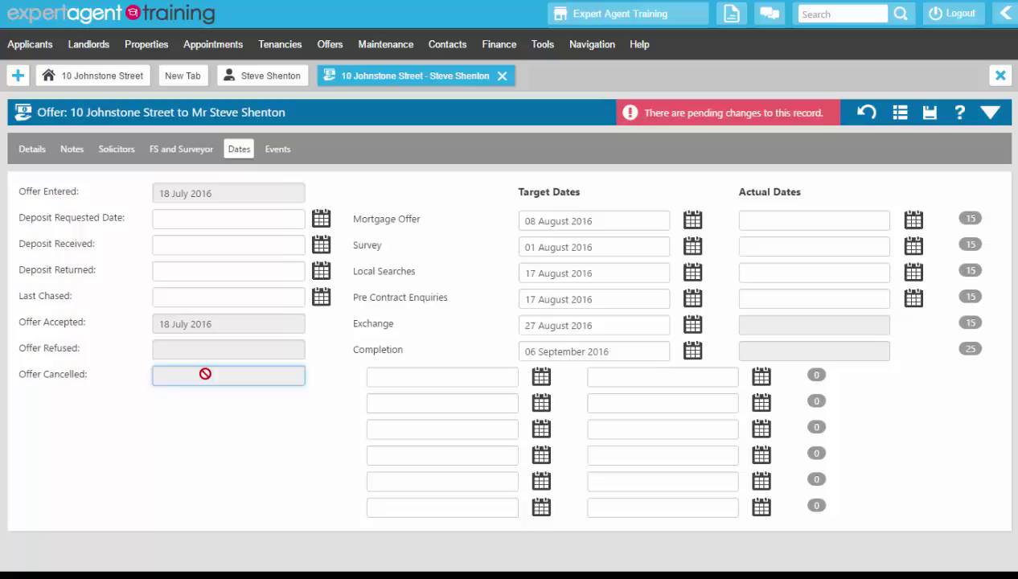
drag(21, 355, 91, 355)
click(93, 354)
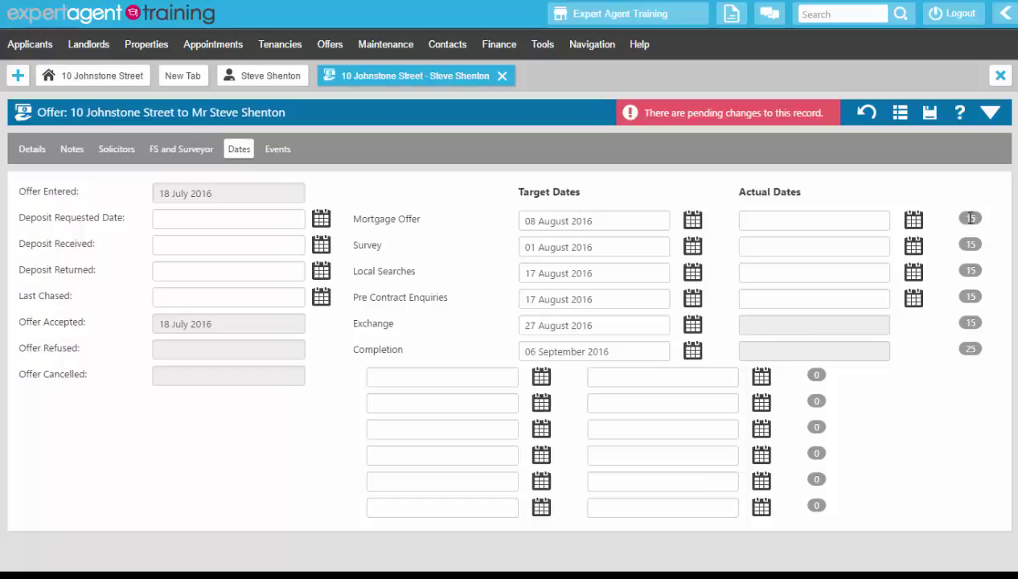
Set the actual Mortgage Offer date to 18 July 2016 from the calendar
click(914, 223)
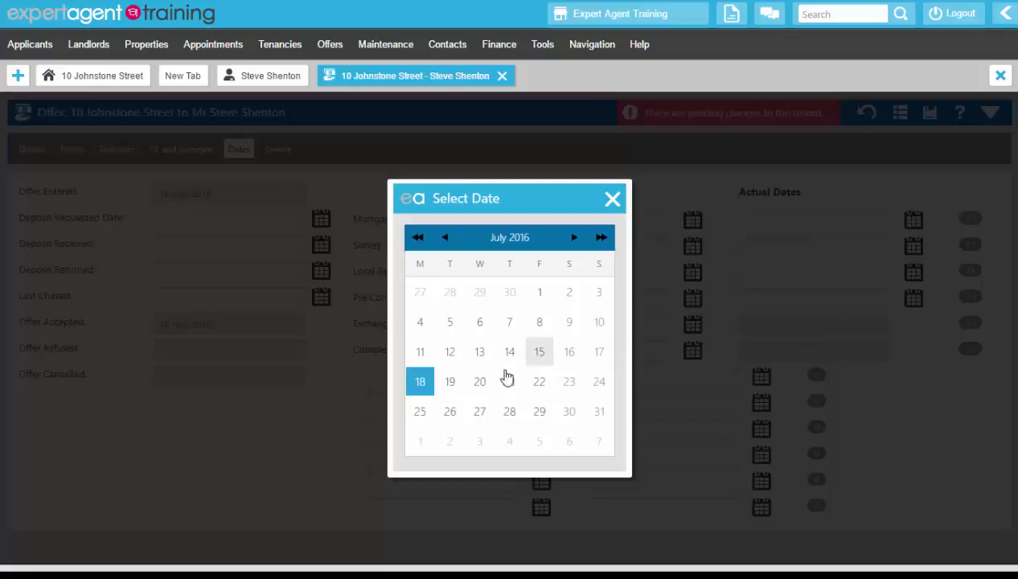
click(418, 382)
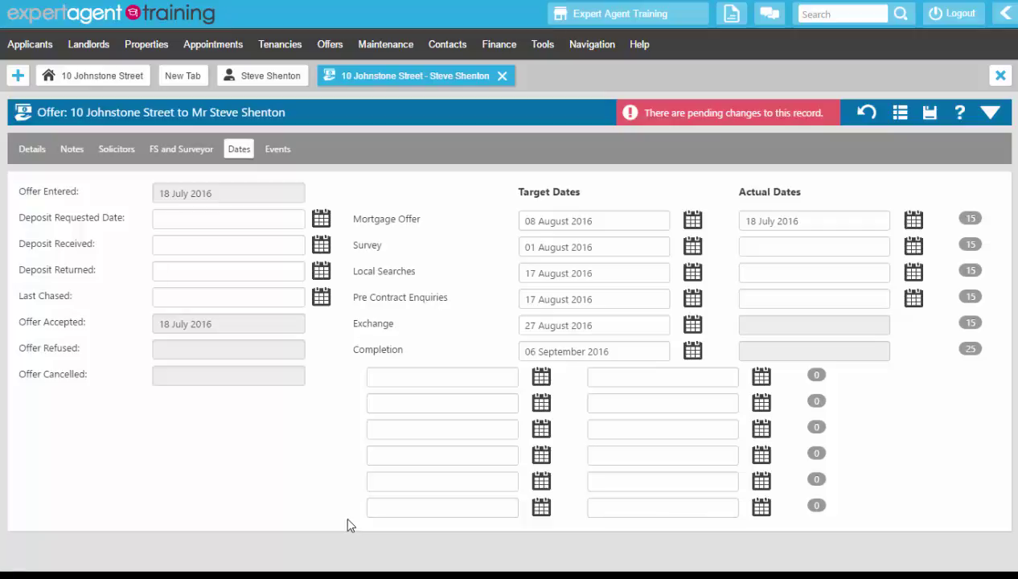
Review the offer's Events log, then save the offer from the context menu
click(270, 156)
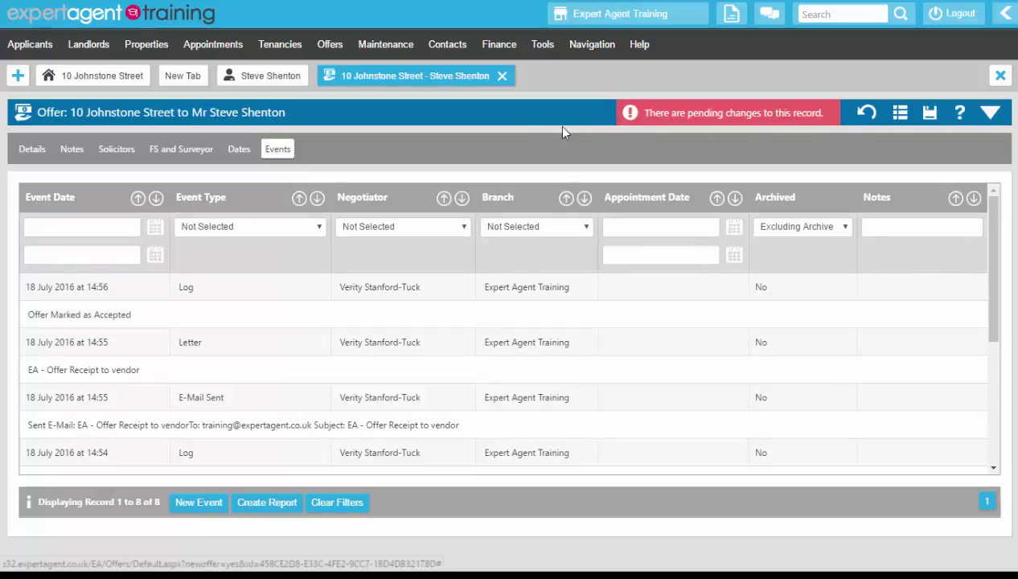
right_click(521, 131)
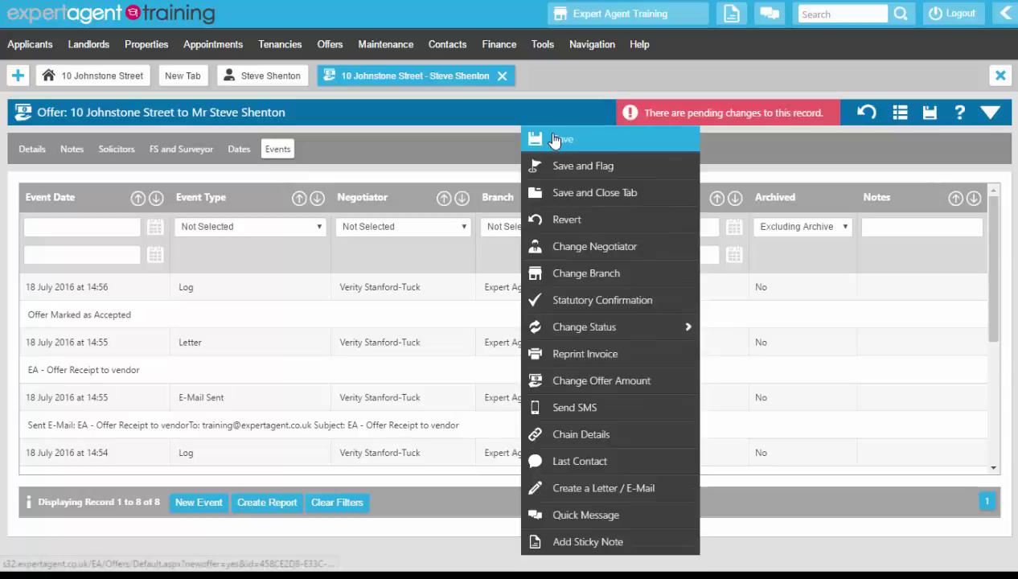
click(554, 141)
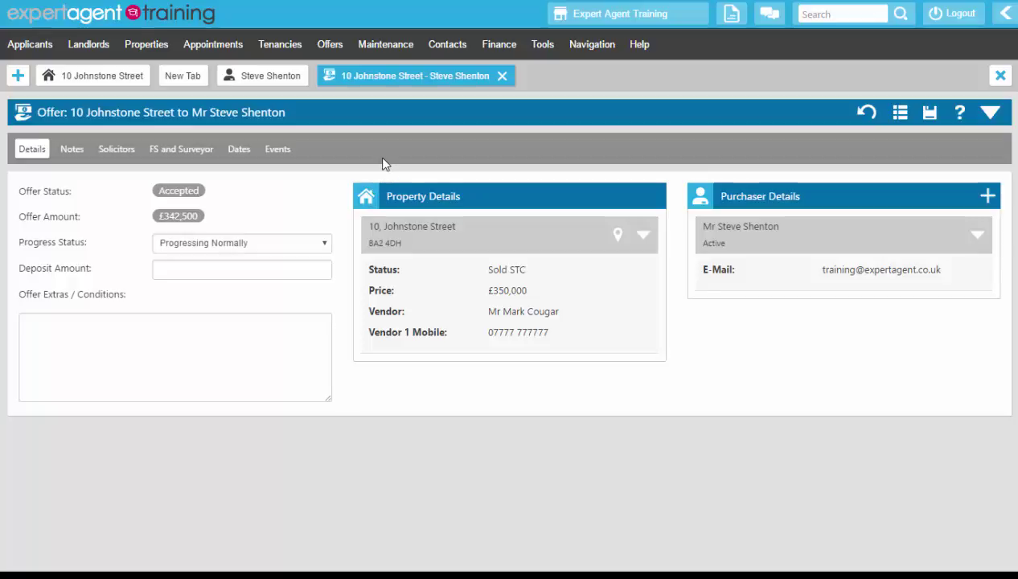
right_click(383, 118)
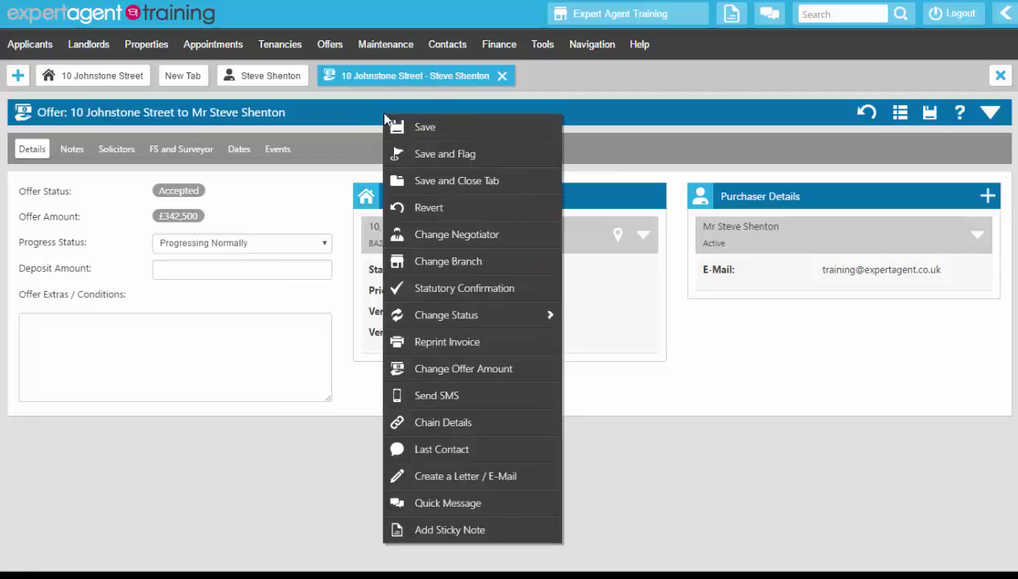
Start a letter for the offer and filter Expert Agent Default Letters to HTML format
click(396, 478)
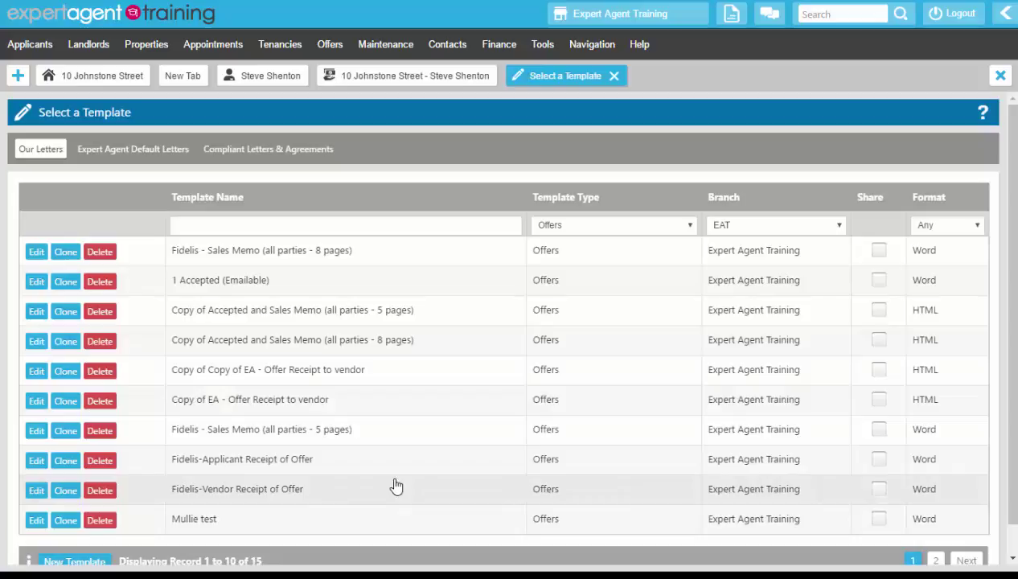
click(130, 156)
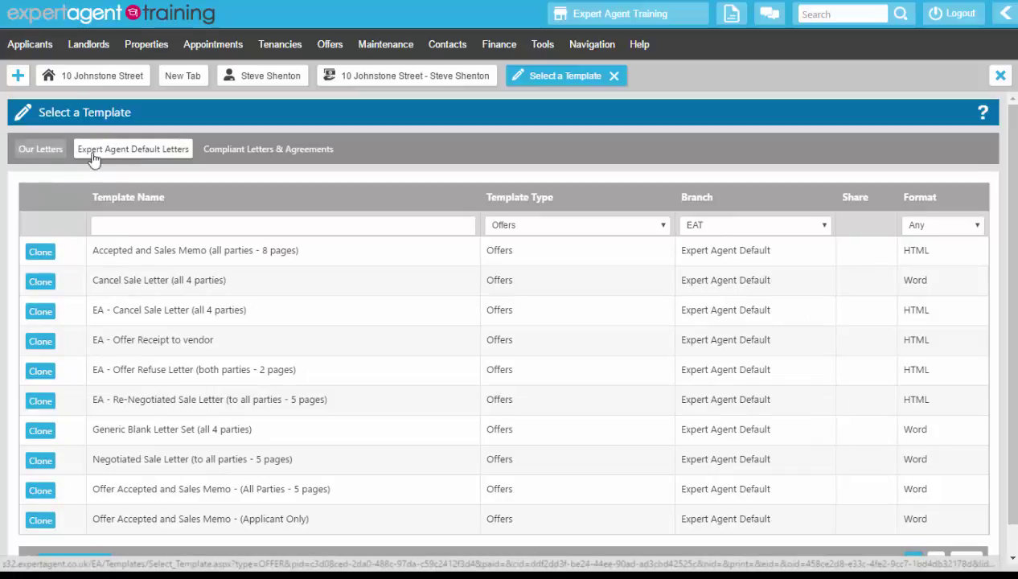
click(930, 222)
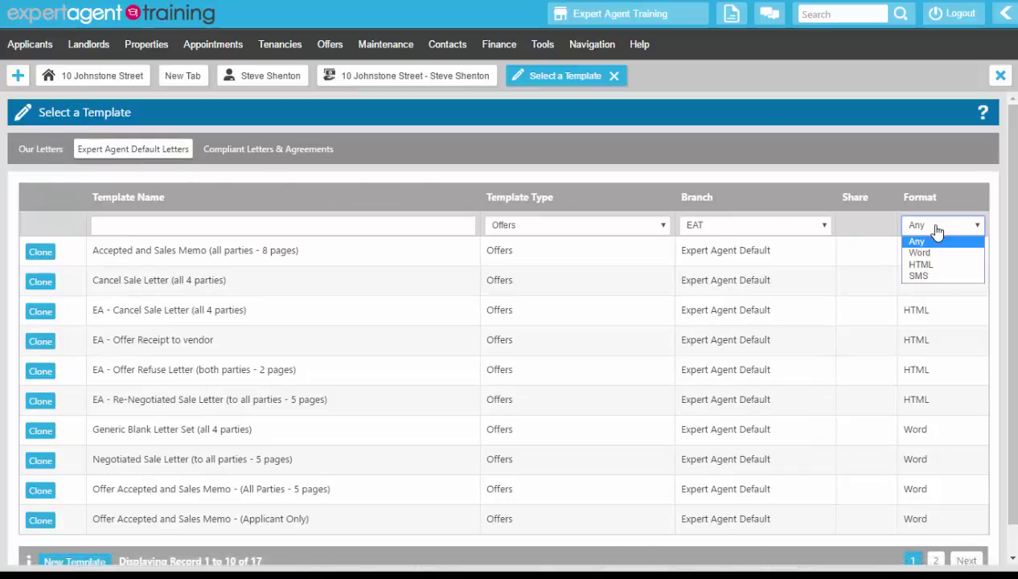
click(928, 267)
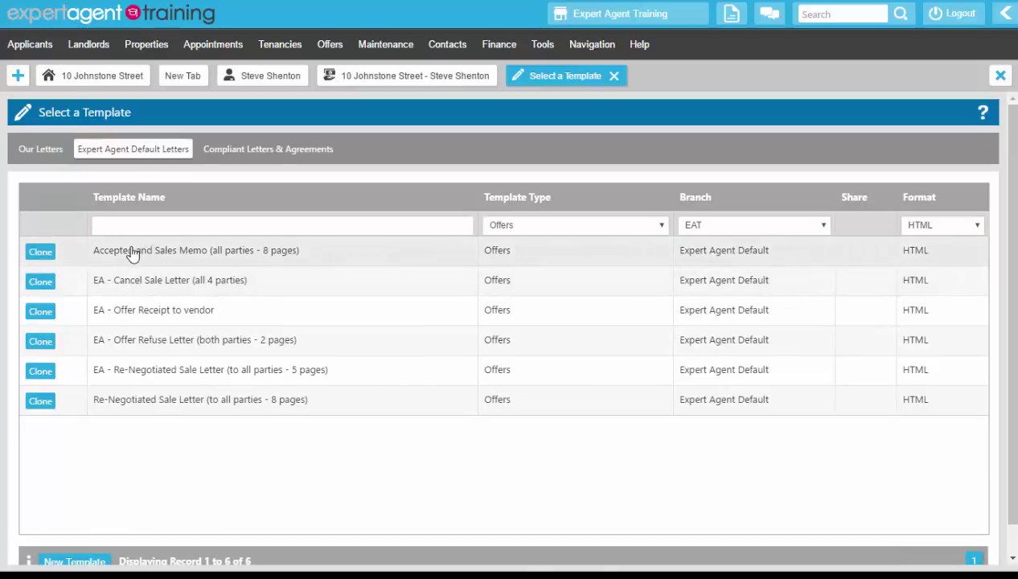
click(296, 256)
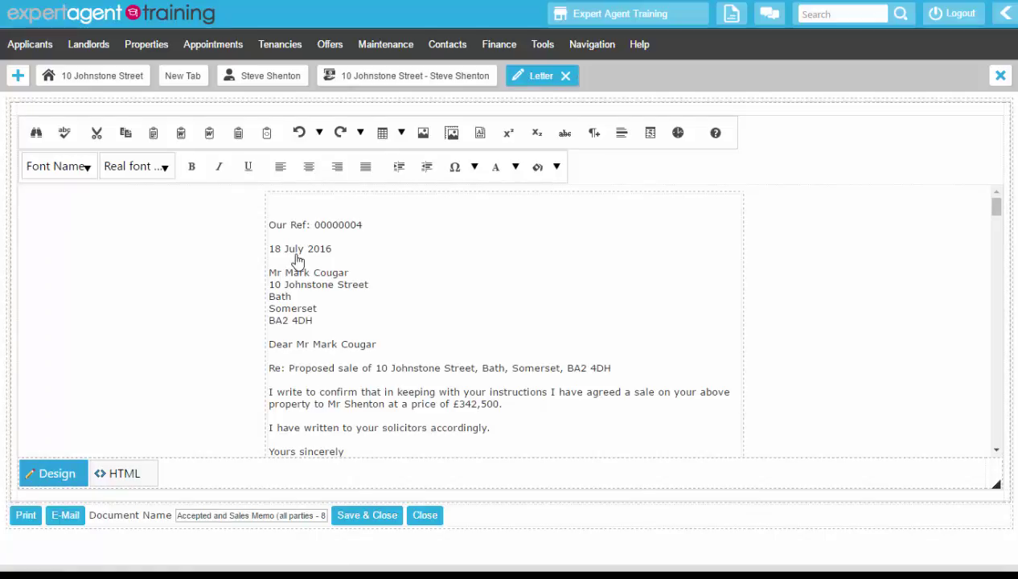
click(394, 293)
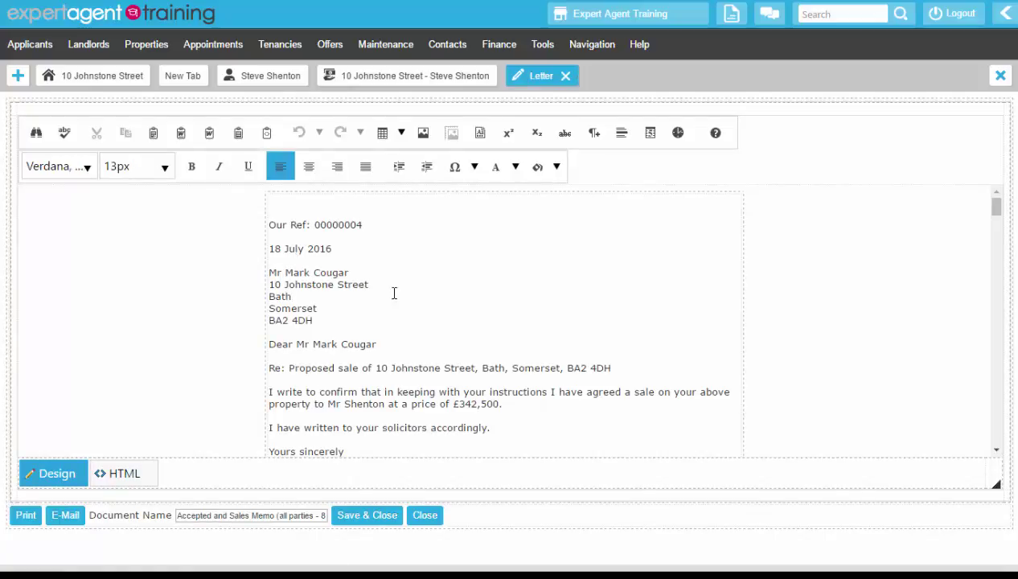
scroll(394, 293, down, 5)
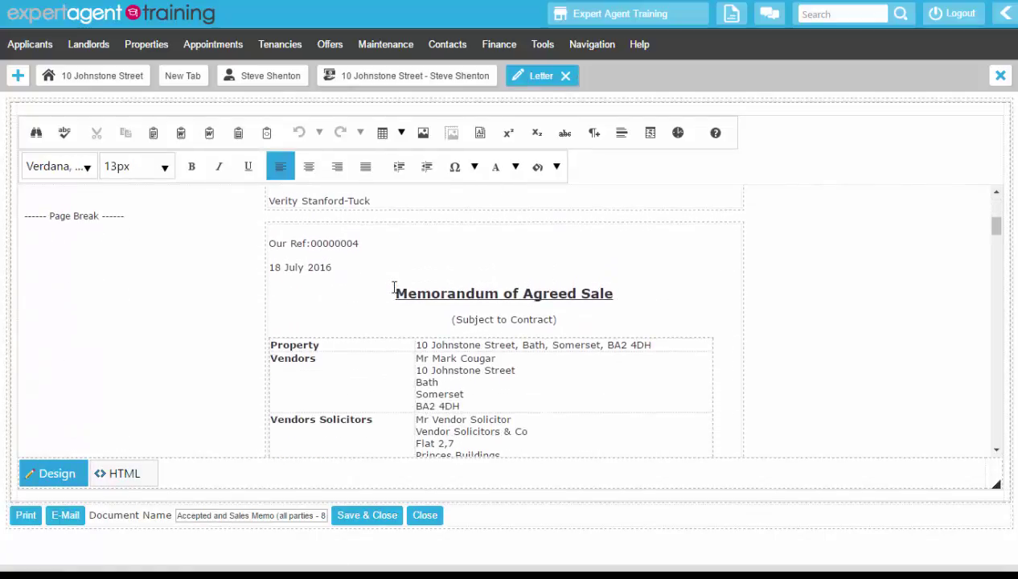
scroll(393, 288, down, 8)
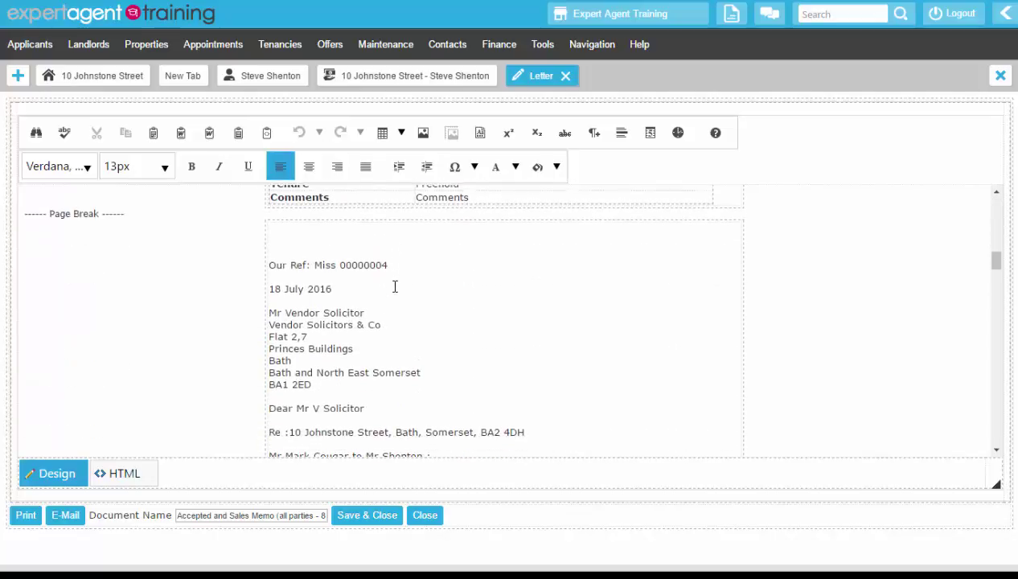
scroll(394, 287, down, 4)
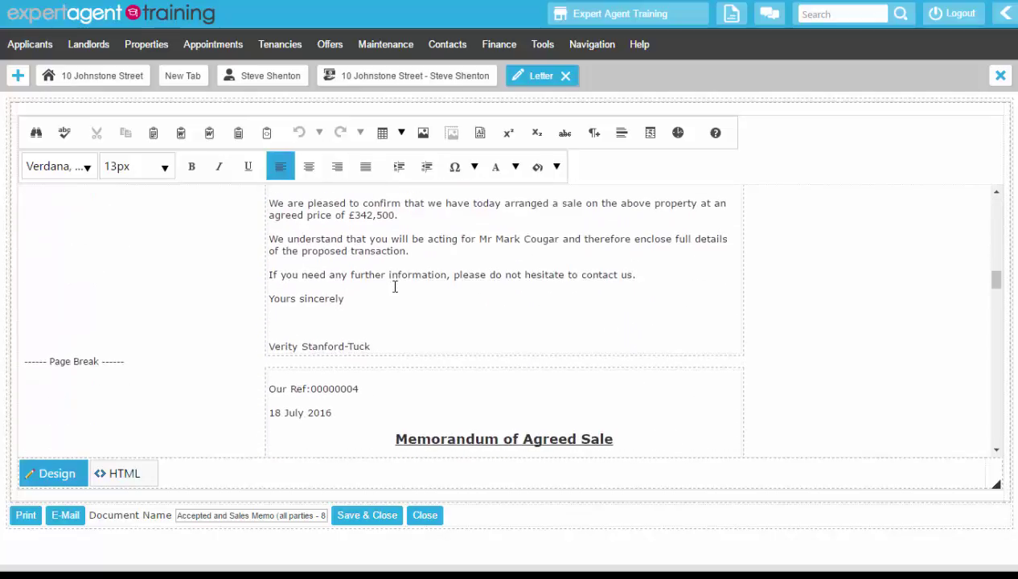
scroll(394, 287, down, 10)
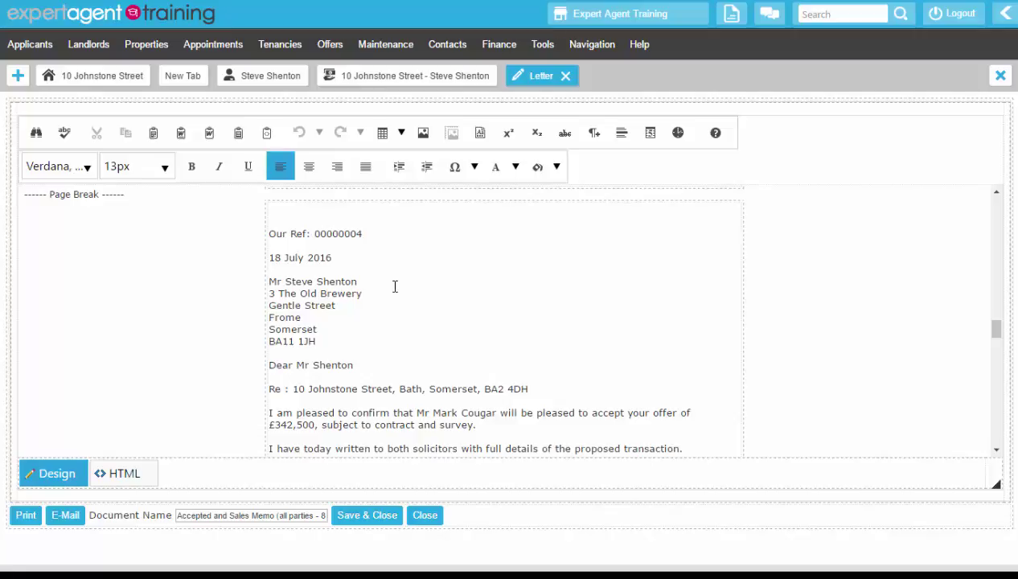
scroll(394, 287, down, 10)
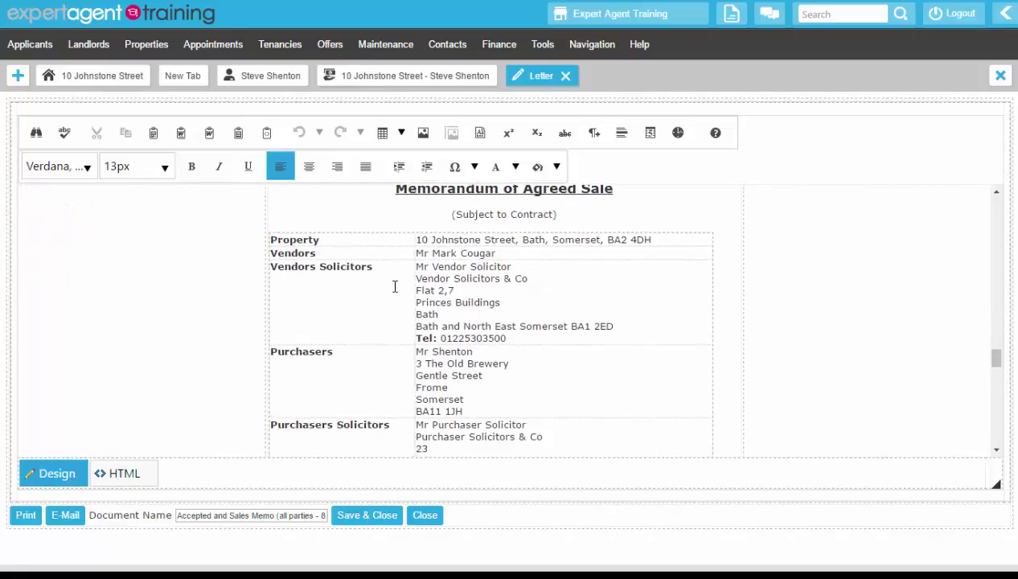
scroll(394, 287, down, 6)
scroll(394, 287, down, 10)
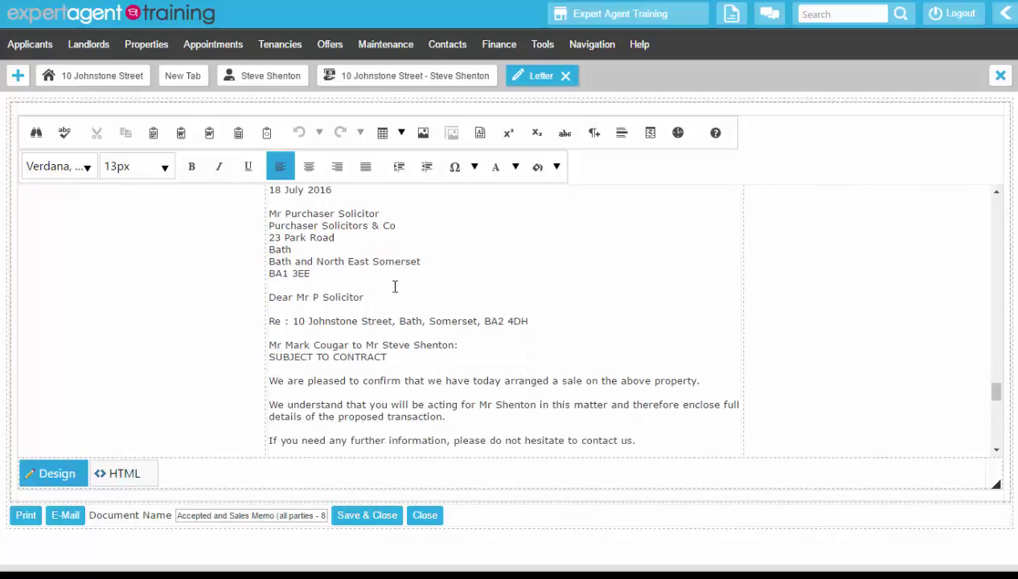
scroll(397, 283, down, 5)
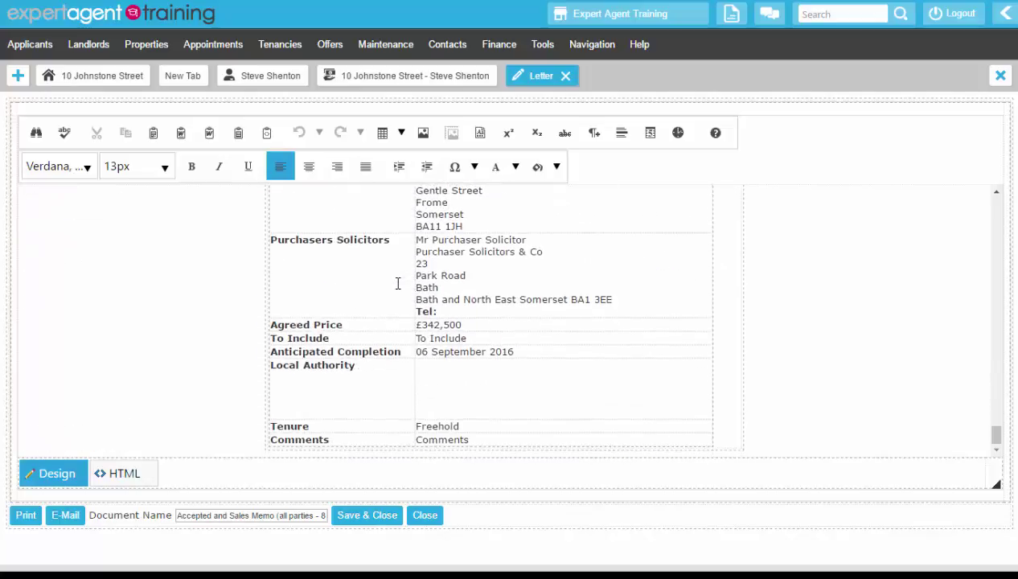
scroll(397, 274, up, 2)
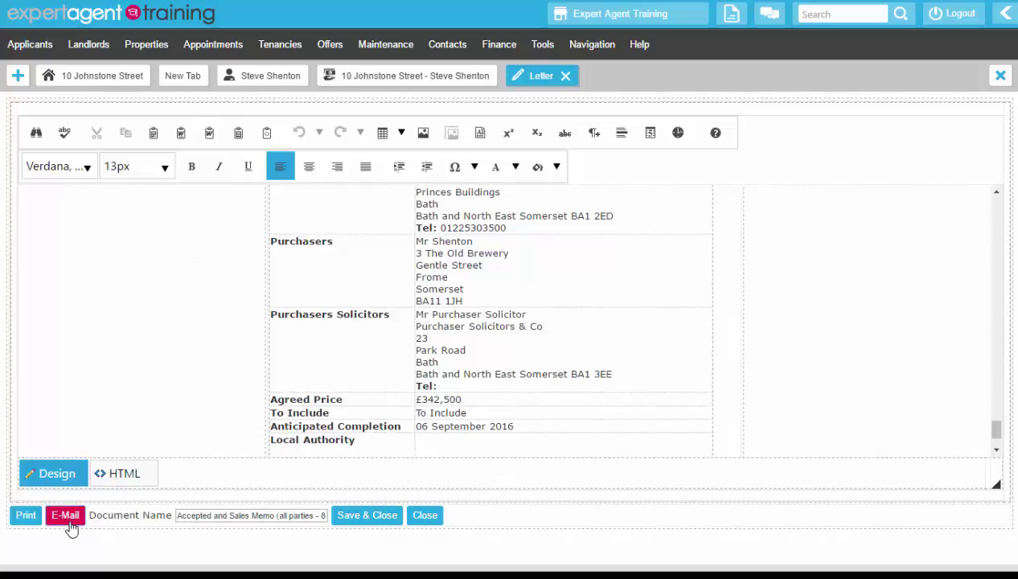
E-mail pages 1 to 2 of the Accepted and Sales Memo to the Vendor
click(68, 516)
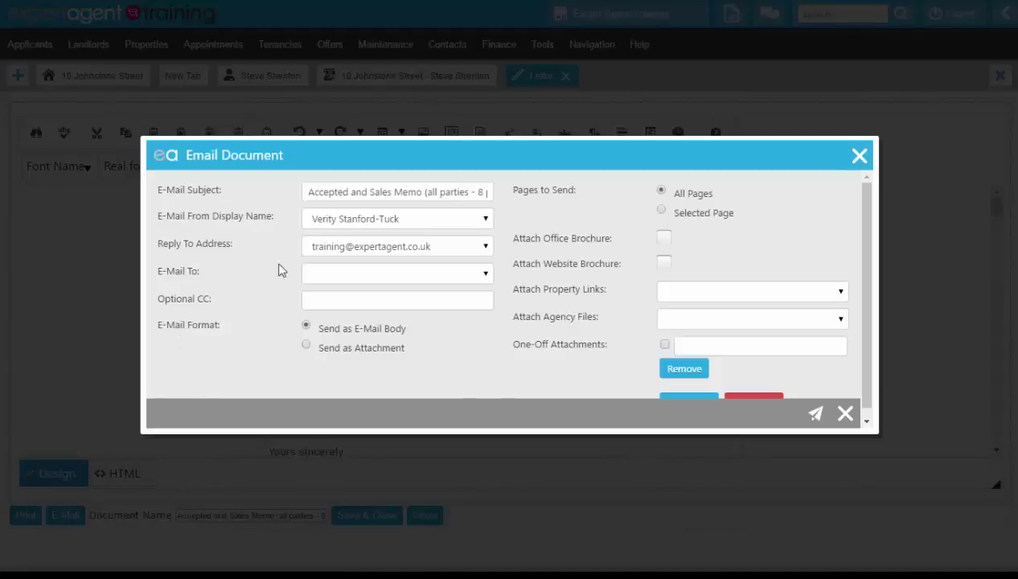
click(373, 273)
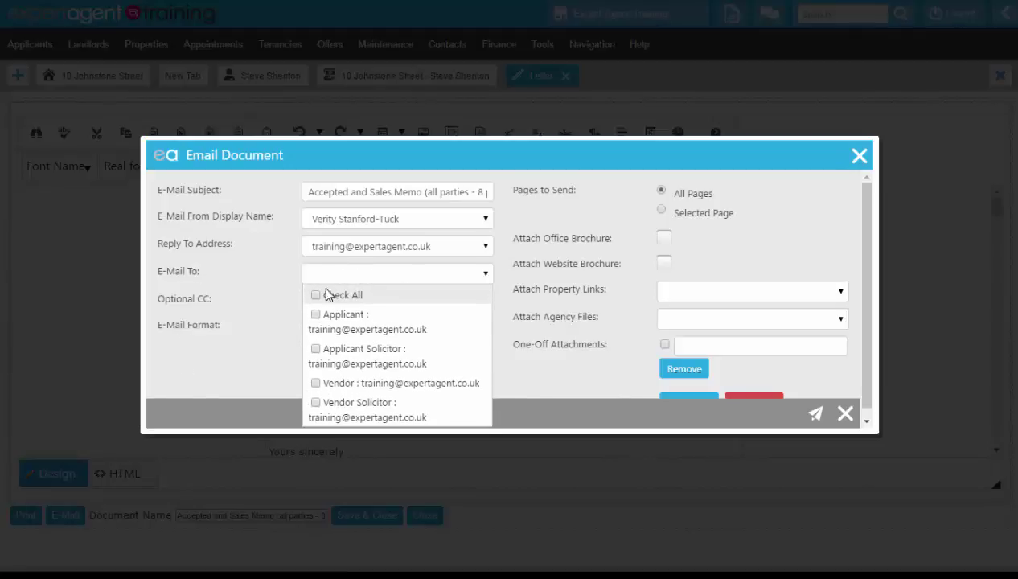
click(315, 382)
click(240, 294)
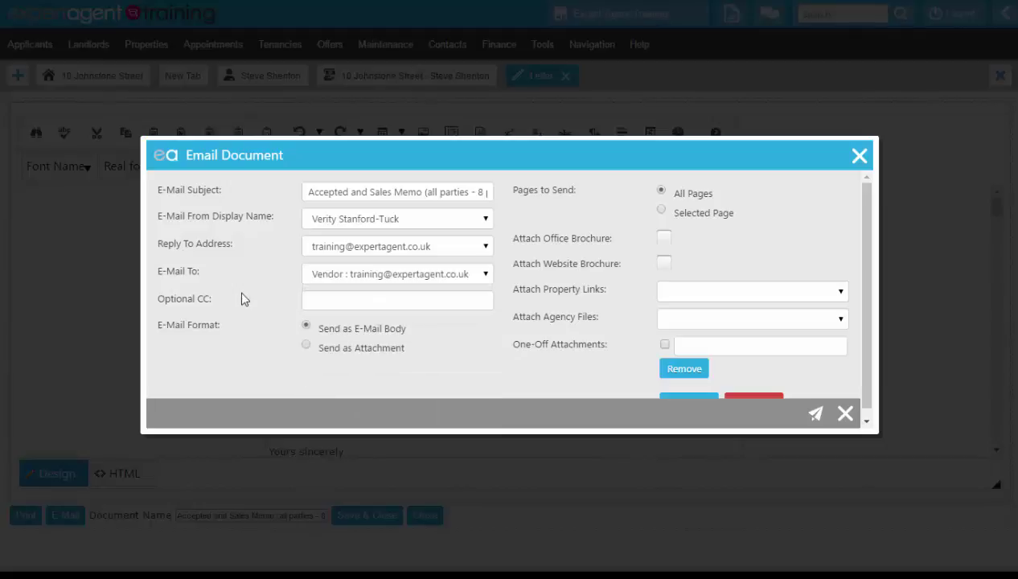
click(661, 210)
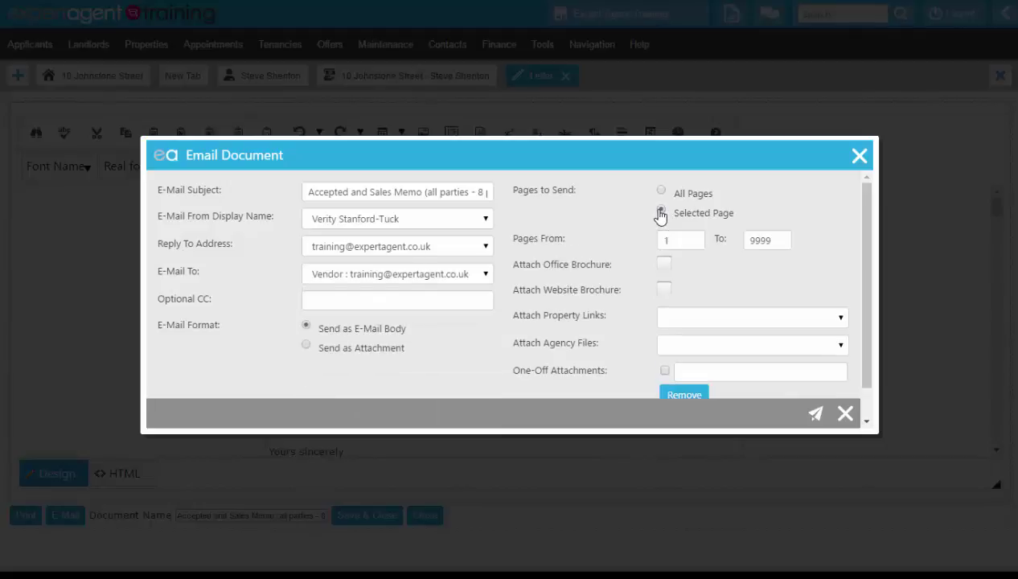
double_click(782, 239)
text(2)
click(814, 418)
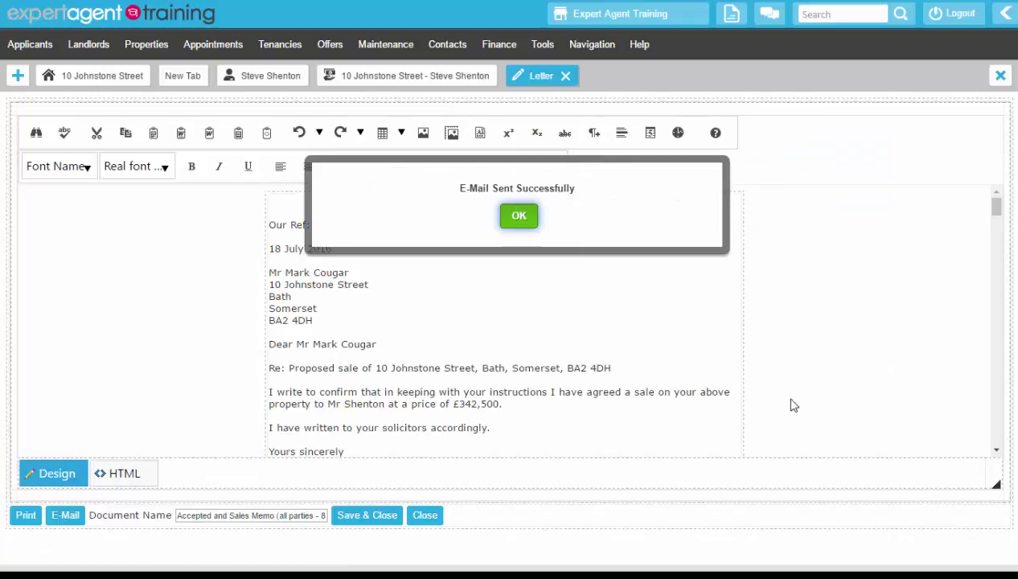
E-mail pages 3 to 4 of the Accepted and Sales Memo to the Vendor Solicitor
click(523, 223)
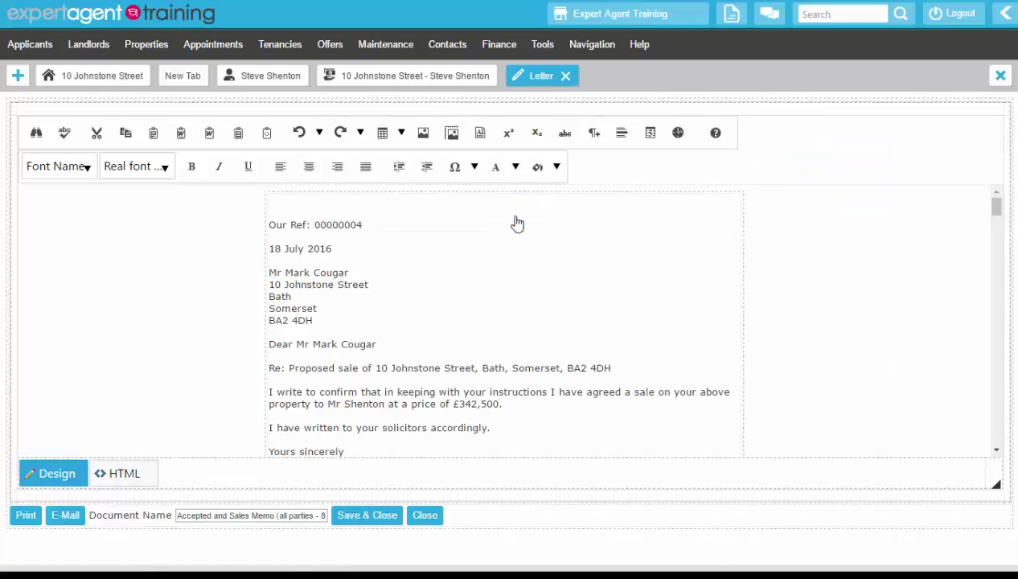
click(66, 515)
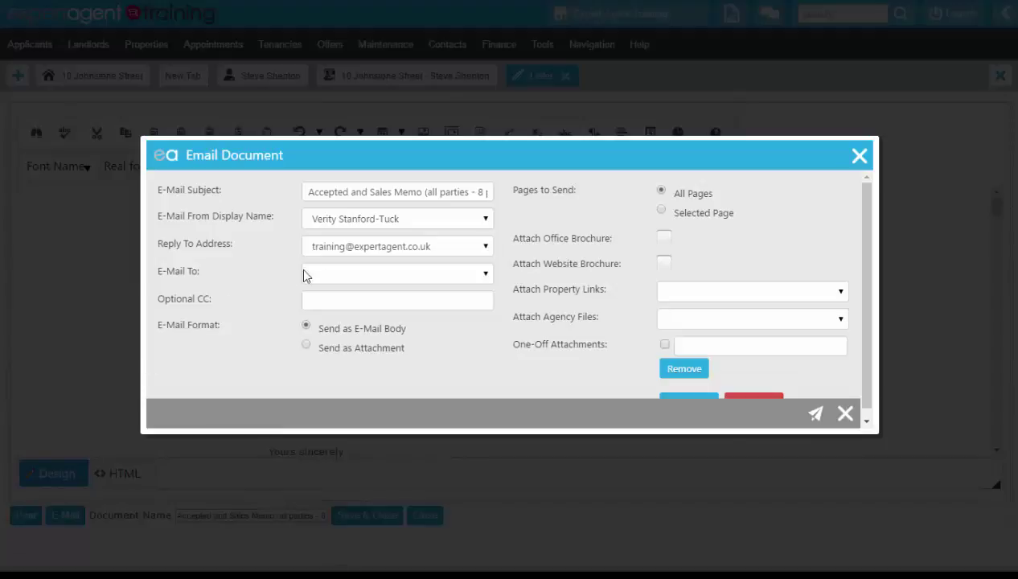
click(326, 273)
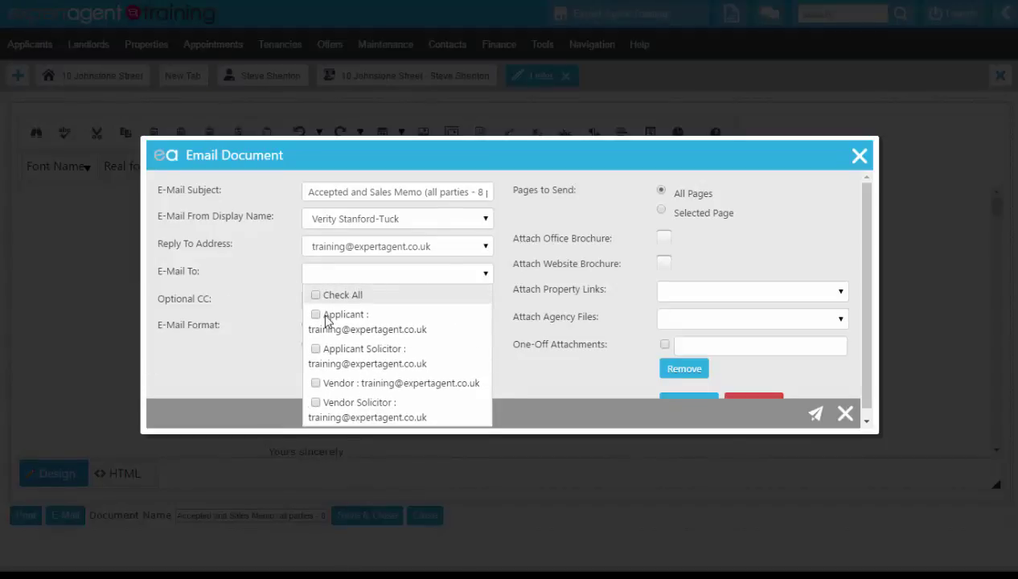
click(316, 402)
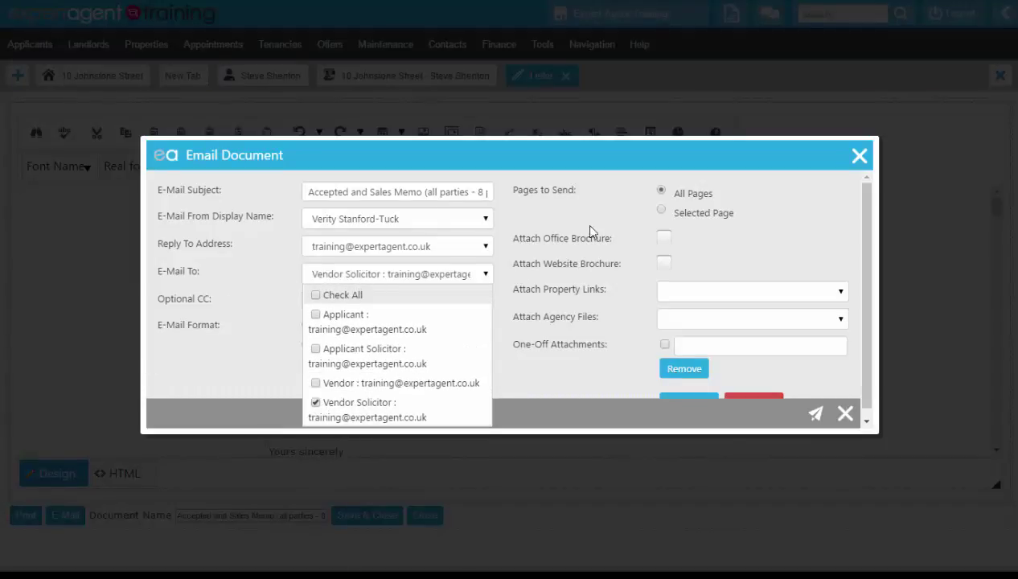
click(661, 210)
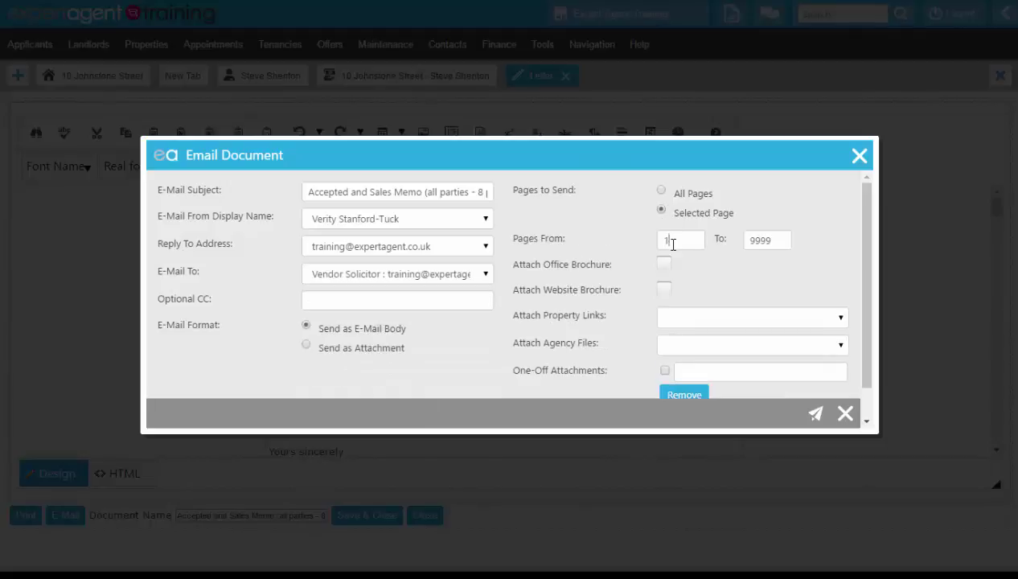
key(BackSpace)
text(3)
drag(765, 239, 702, 245)
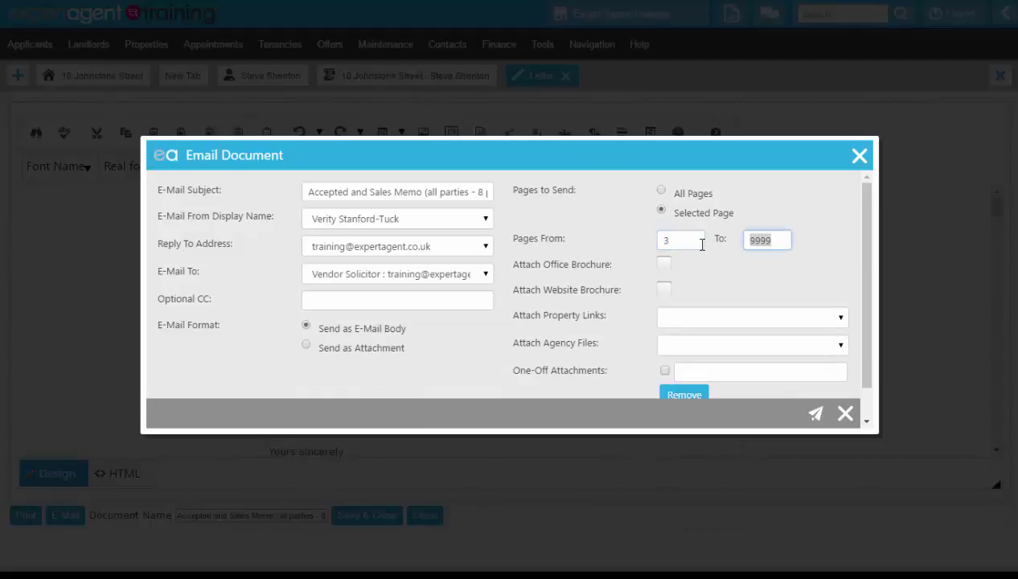
text(4)
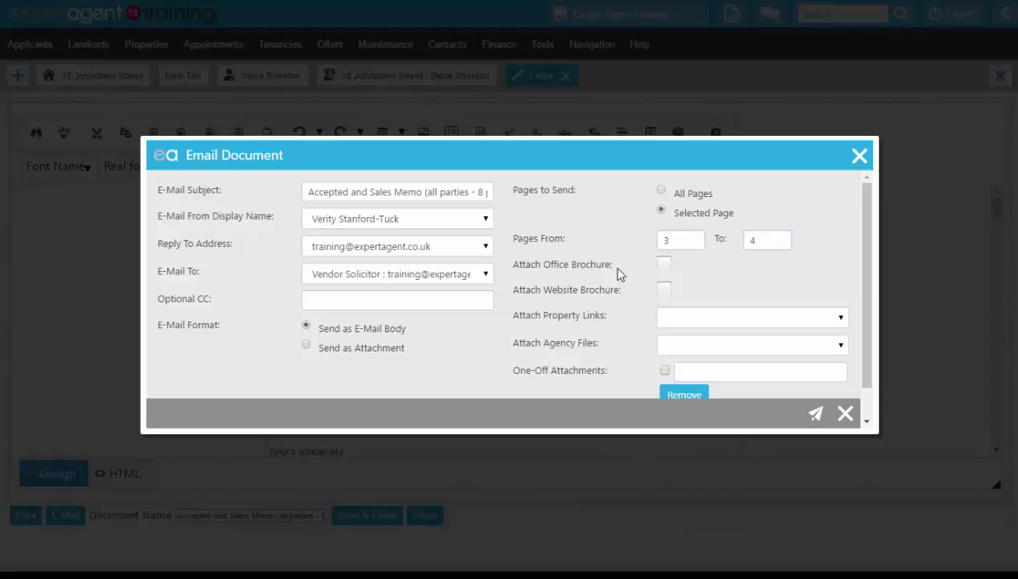
click(814, 414)
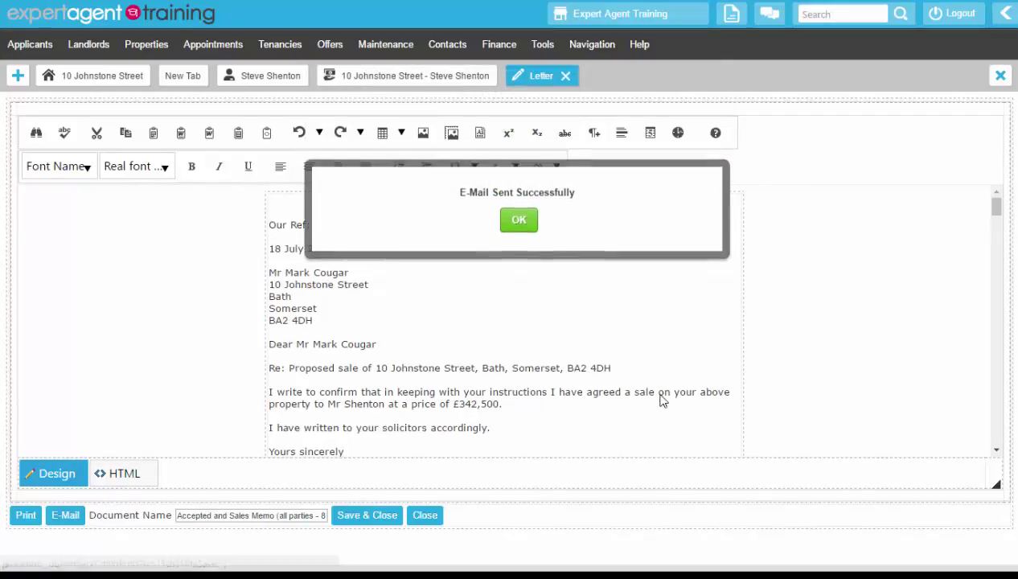
Dismiss the sent confirmation and address a new document e-mail to the Applicant
click(519, 220)
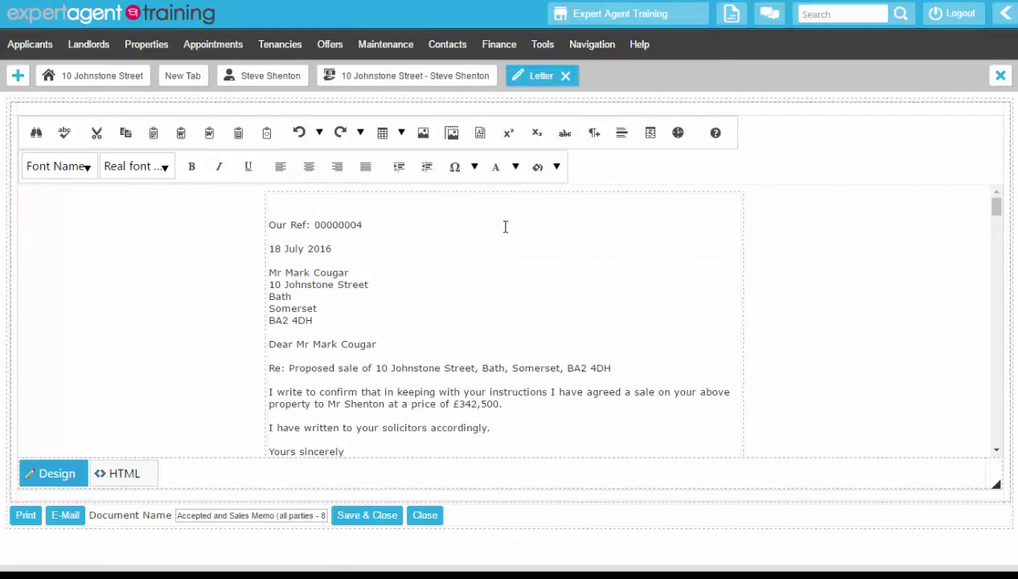
click(66, 517)
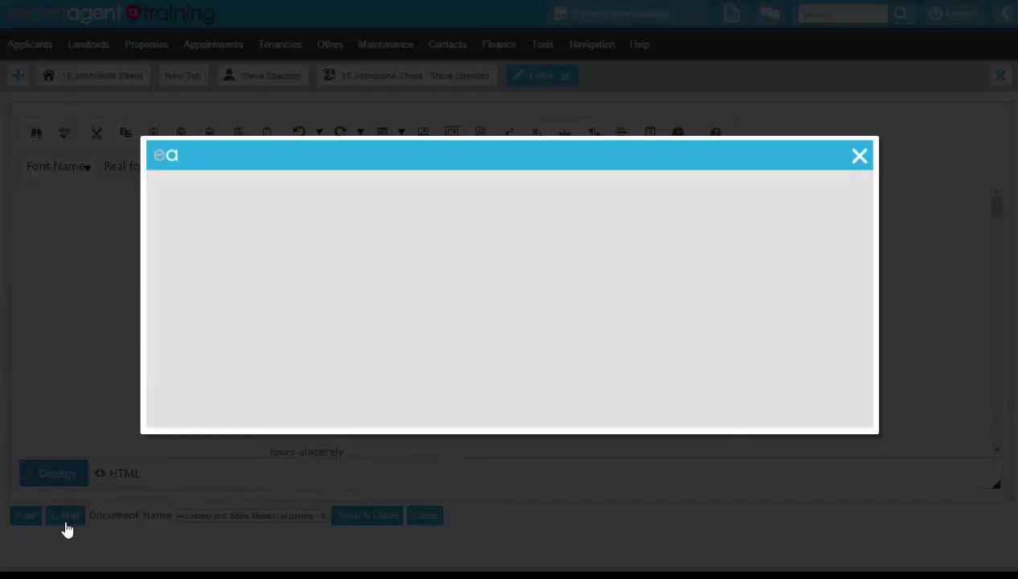
click(325, 277)
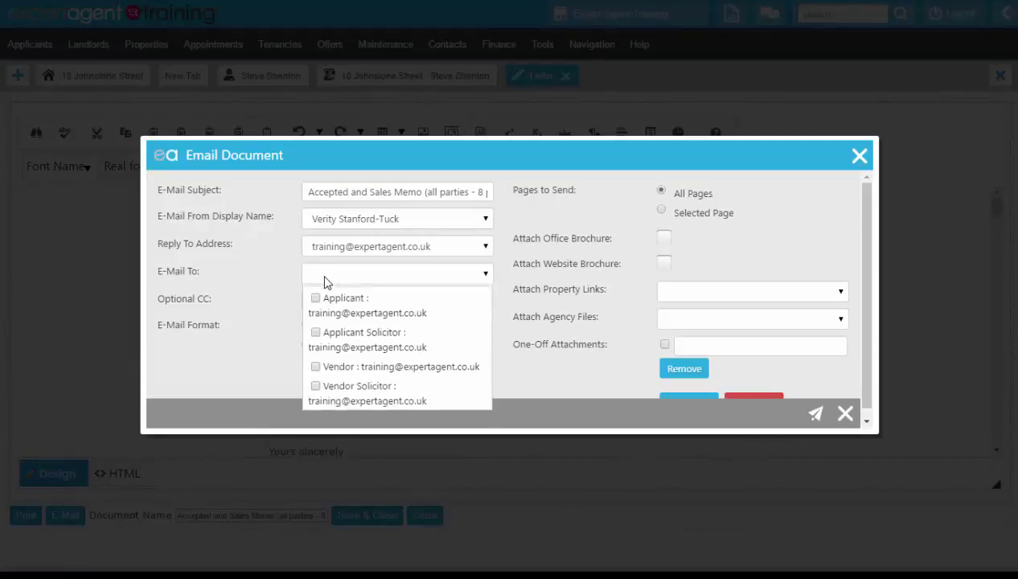
click(315, 314)
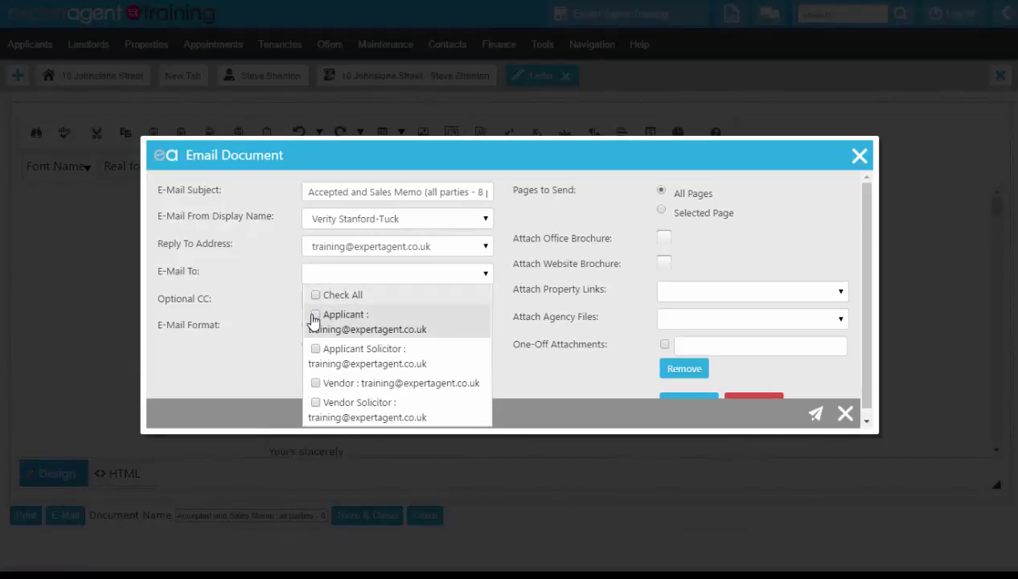
click(241, 277)
Limit the e-mail to Selected Pages 5 to 6 and send it
click(662, 211)
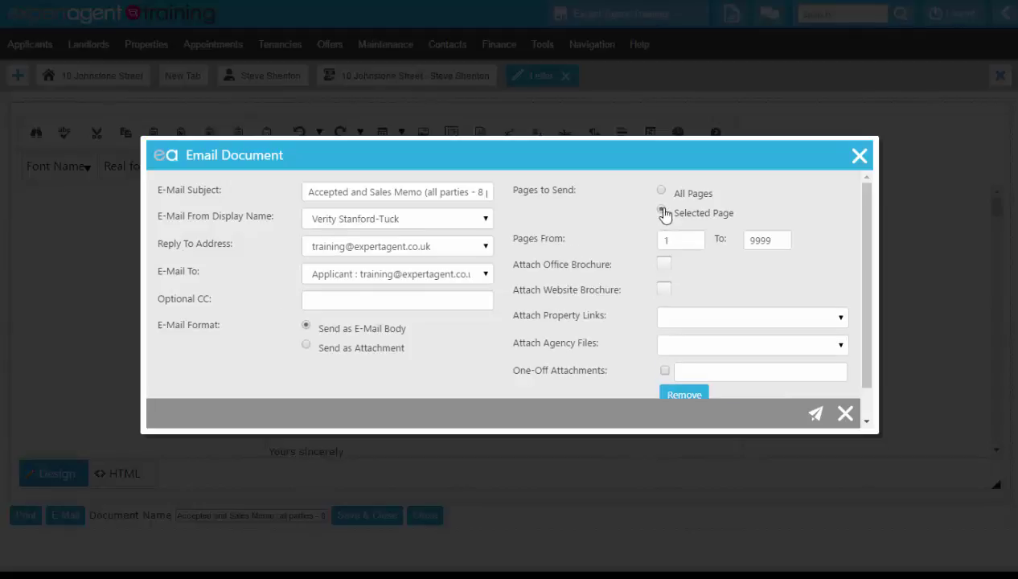
double_click(667, 240)
text(5)
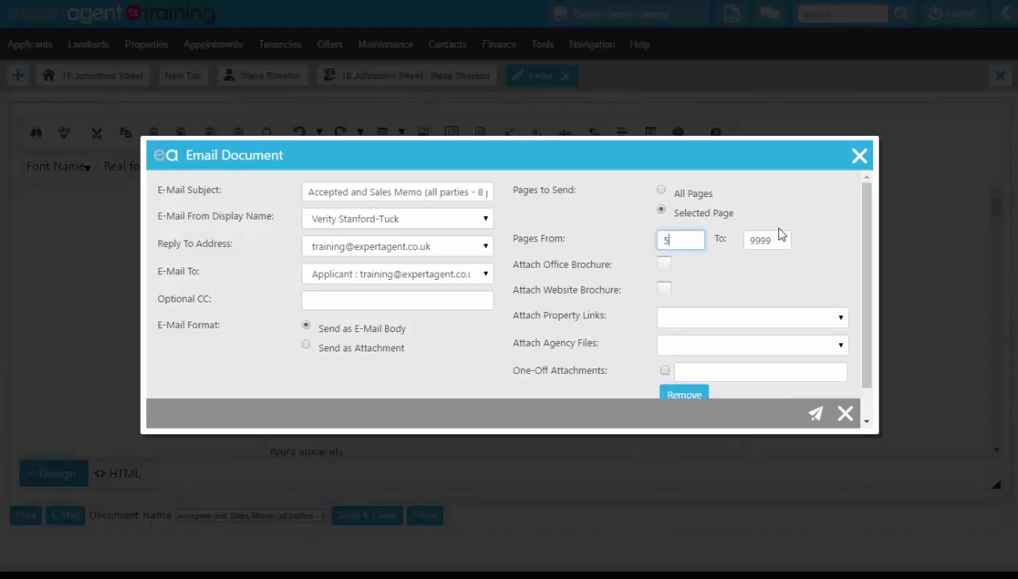
double_click(771, 240)
text(6)
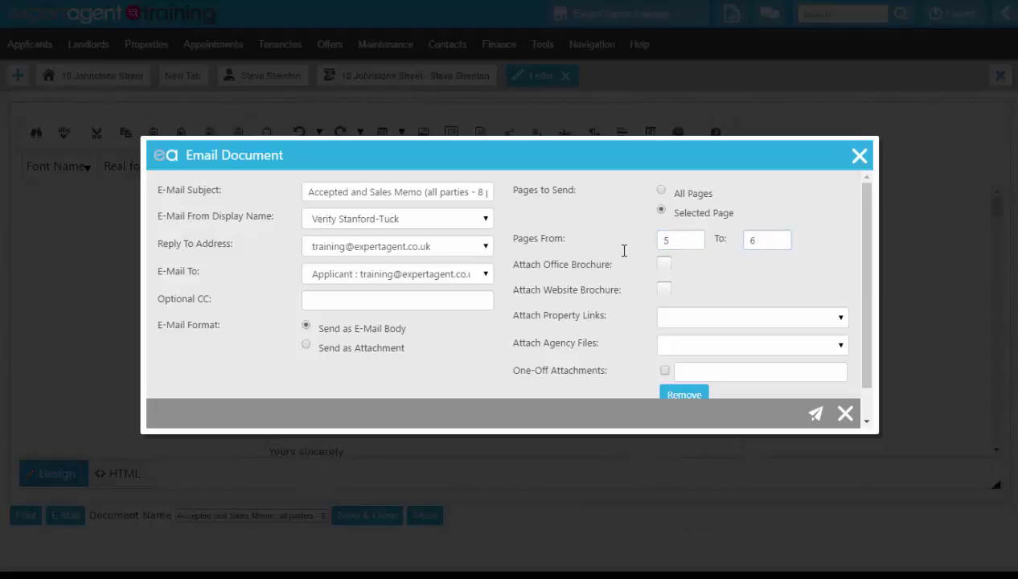
click(814, 415)
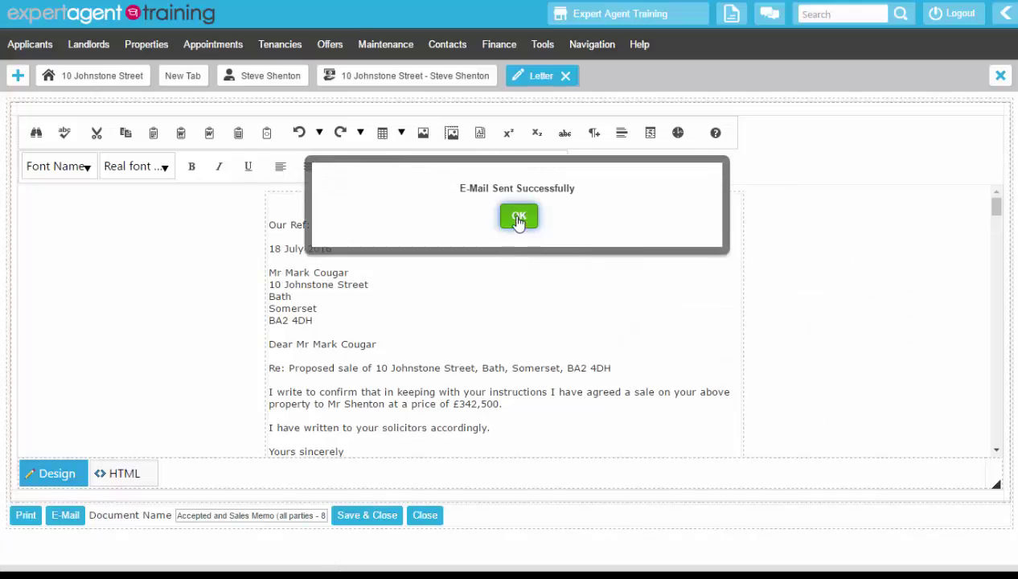
Dismiss the confirmation and address a new document e-mail to the Applicant Solicitor
click(519, 217)
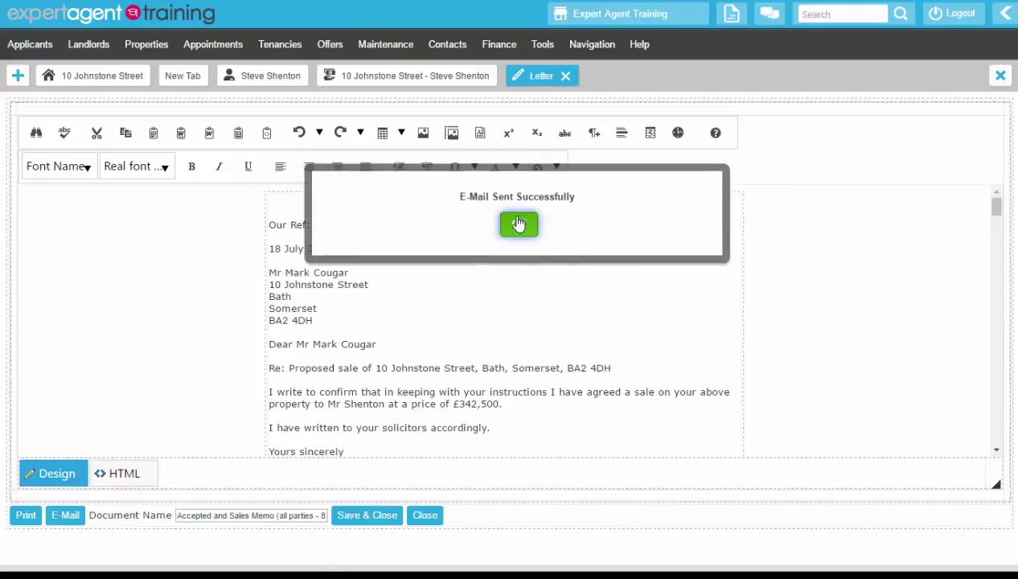
click(70, 521)
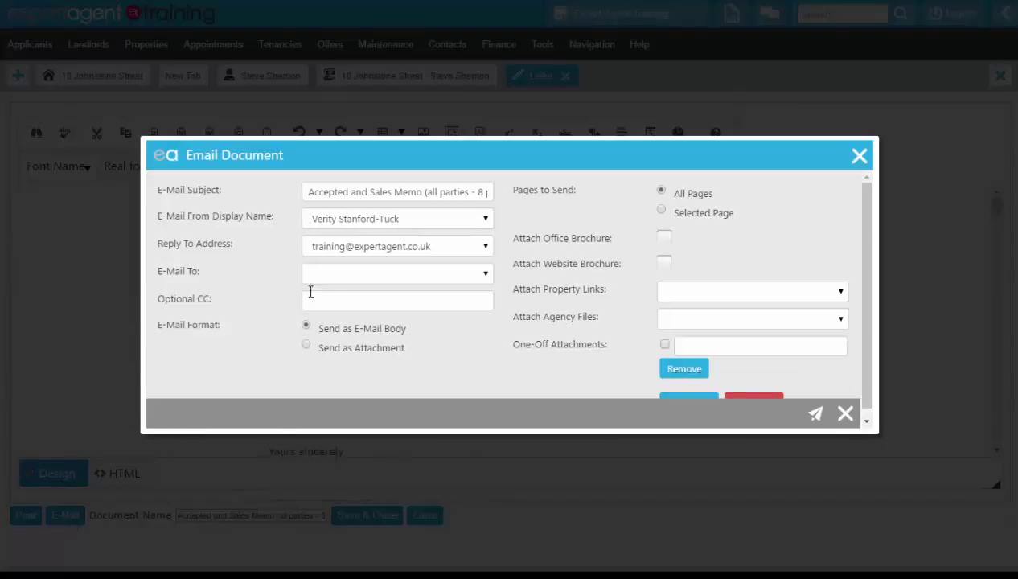
click(331, 276)
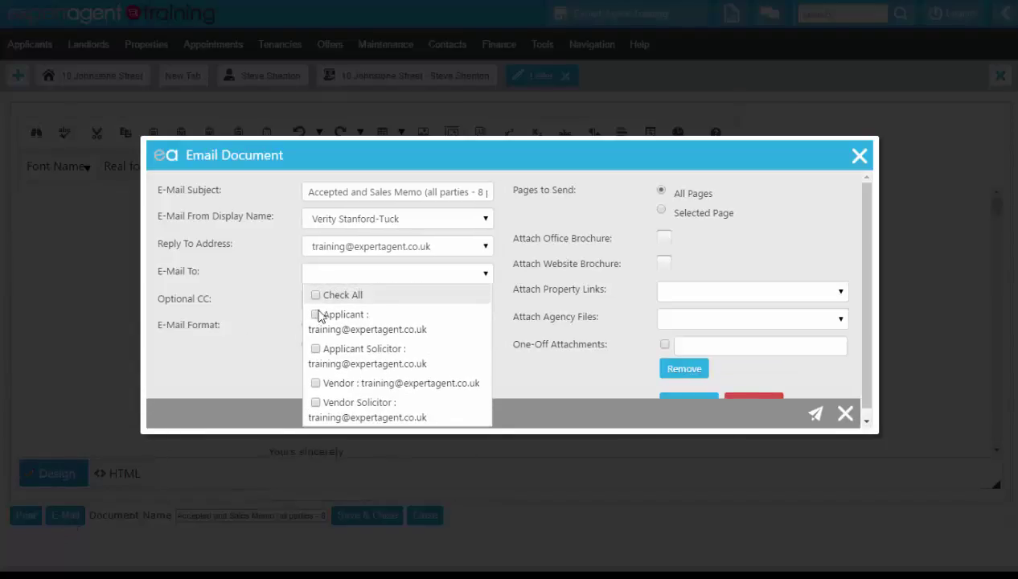
click(315, 349)
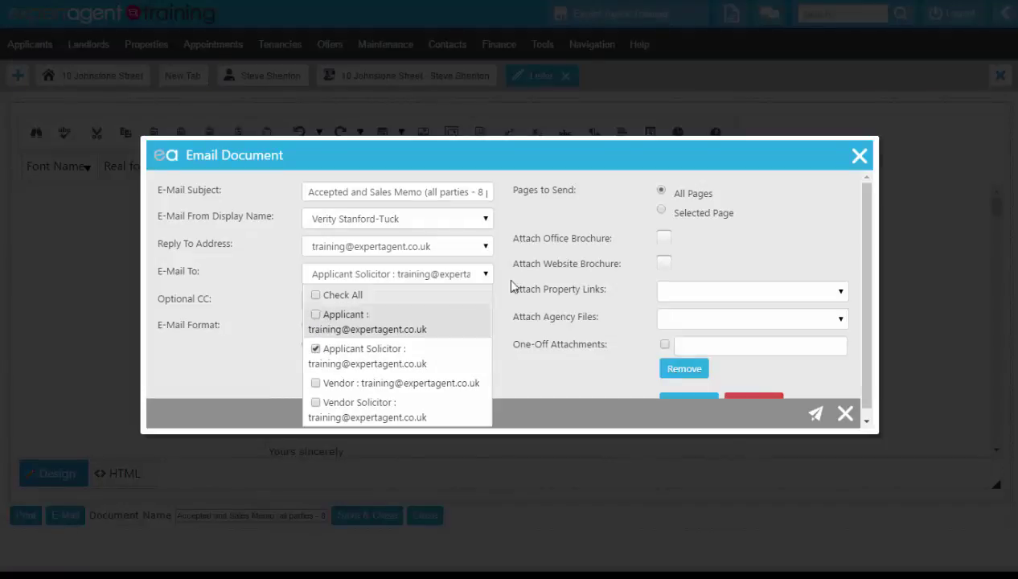
Restrict the e-mail to pages 7 to 8, send it and acknowledge the confirmation
click(661, 211)
drag(688, 233, 636, 244)
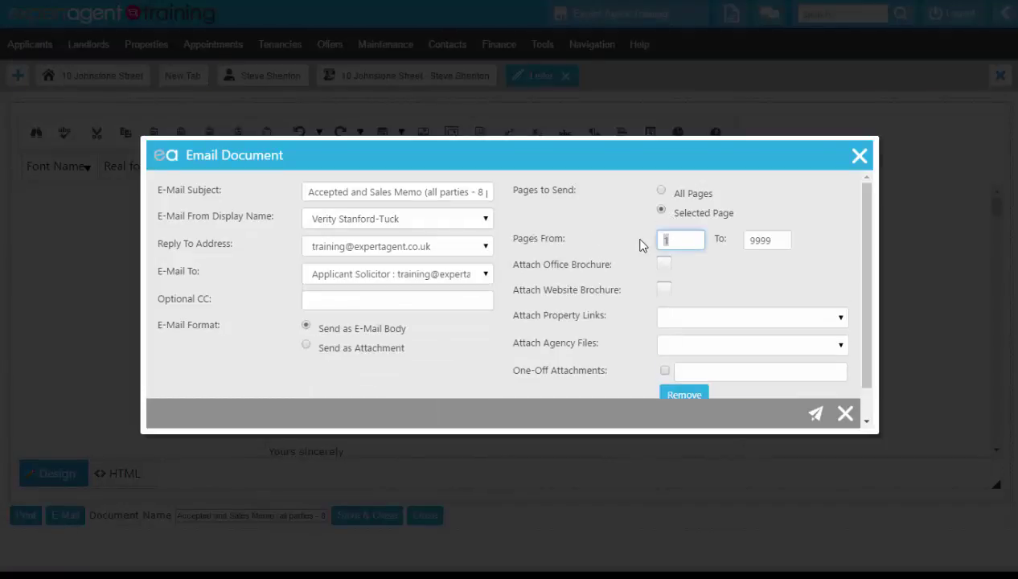
text(7)
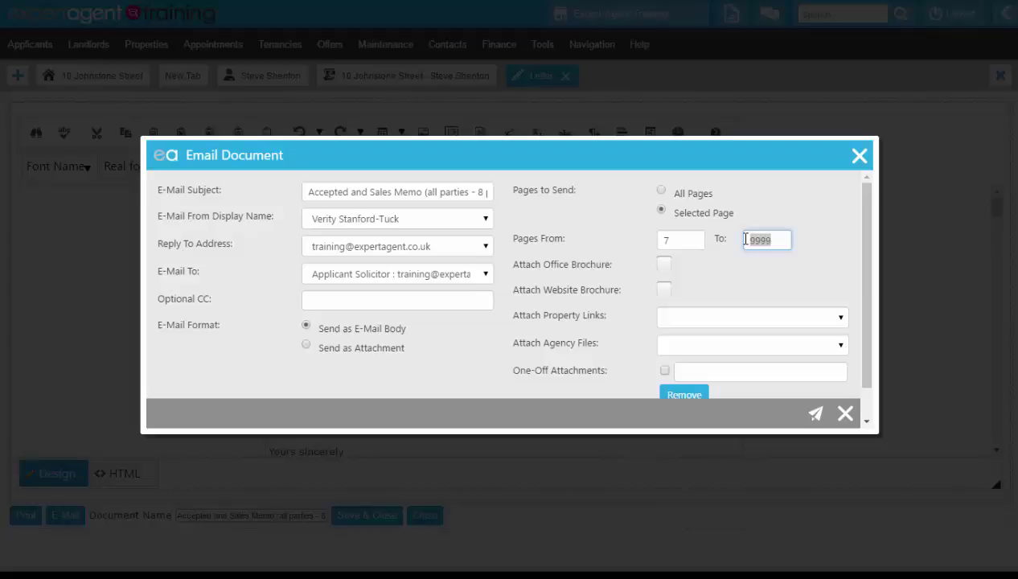
text(8)
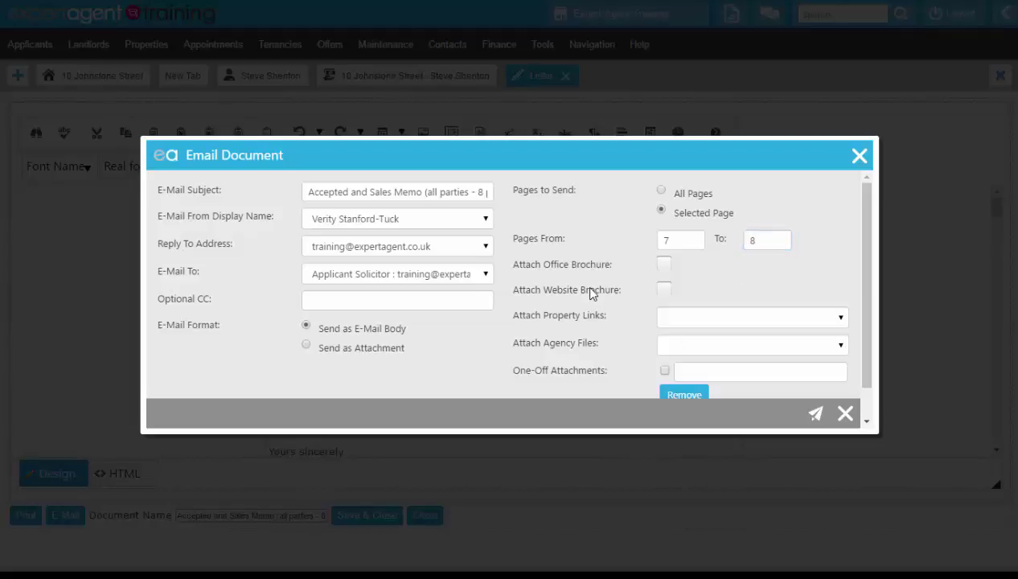
click(816, 415)
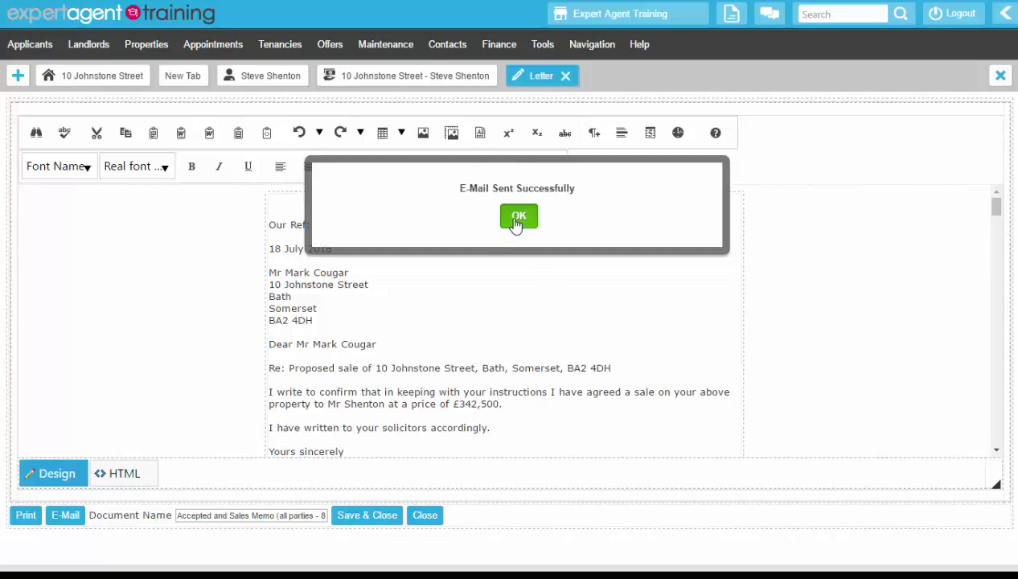
click(518, 217)
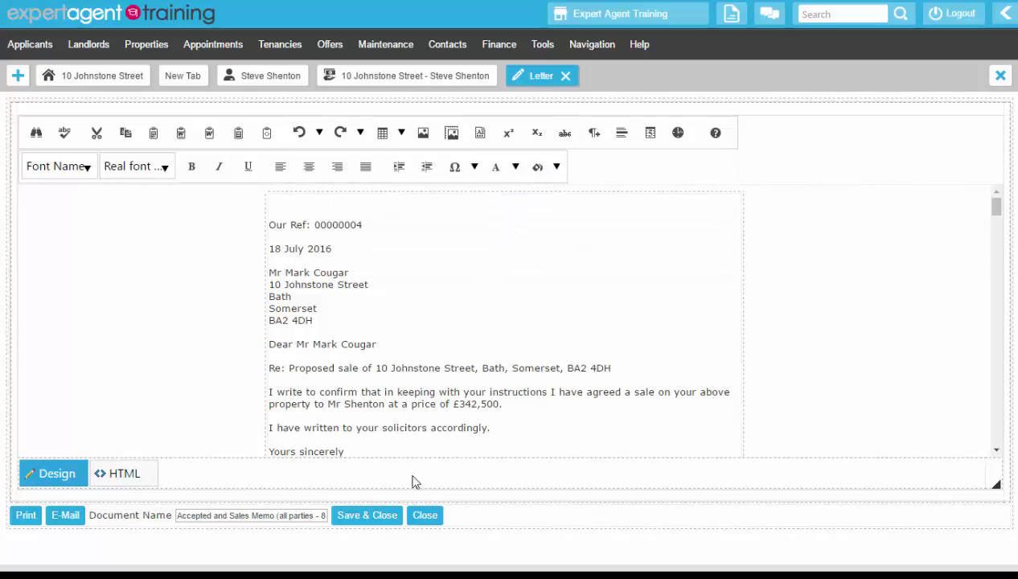
click(393, 515)
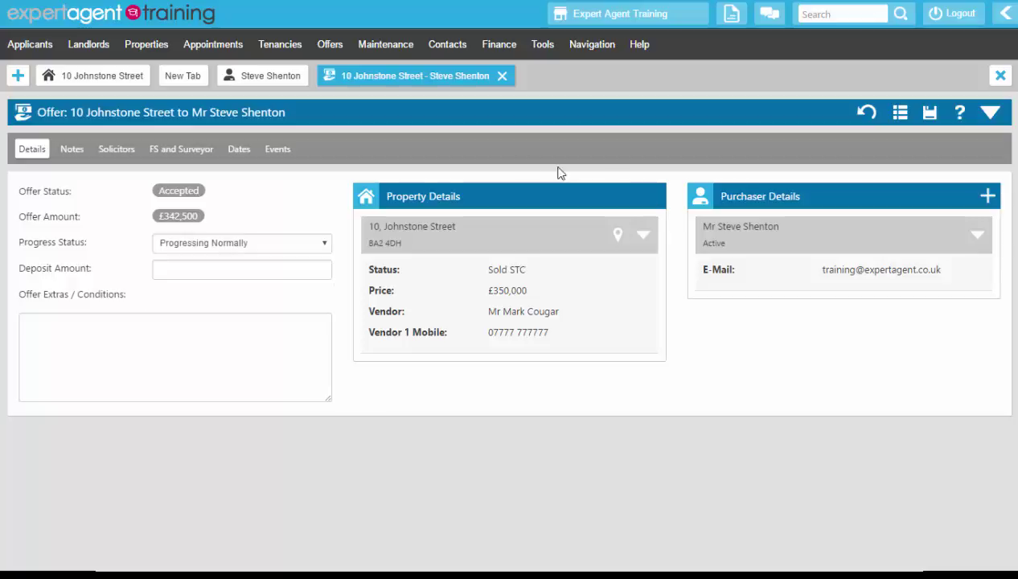
right_click(424, 129)
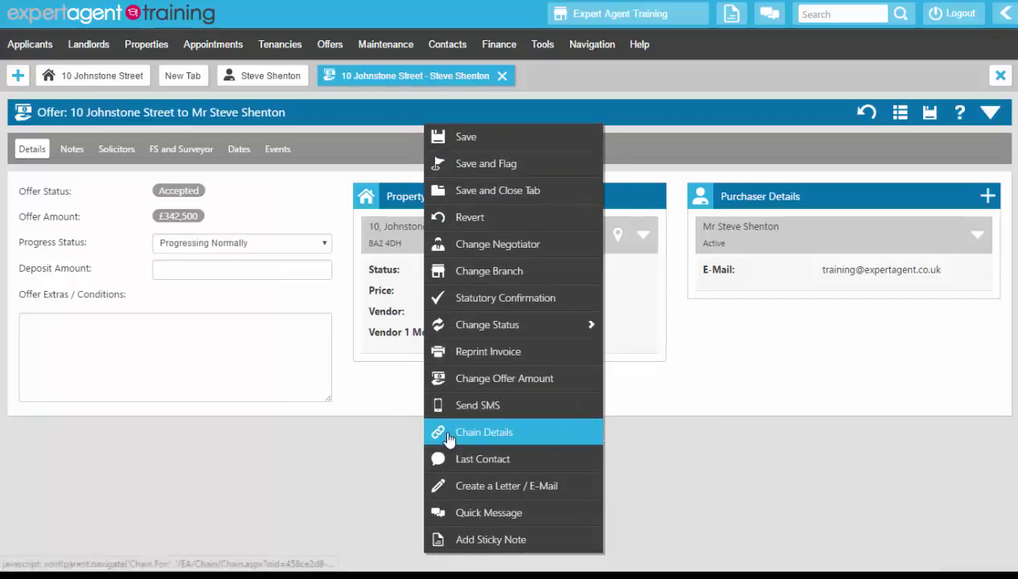
click(352, 448)
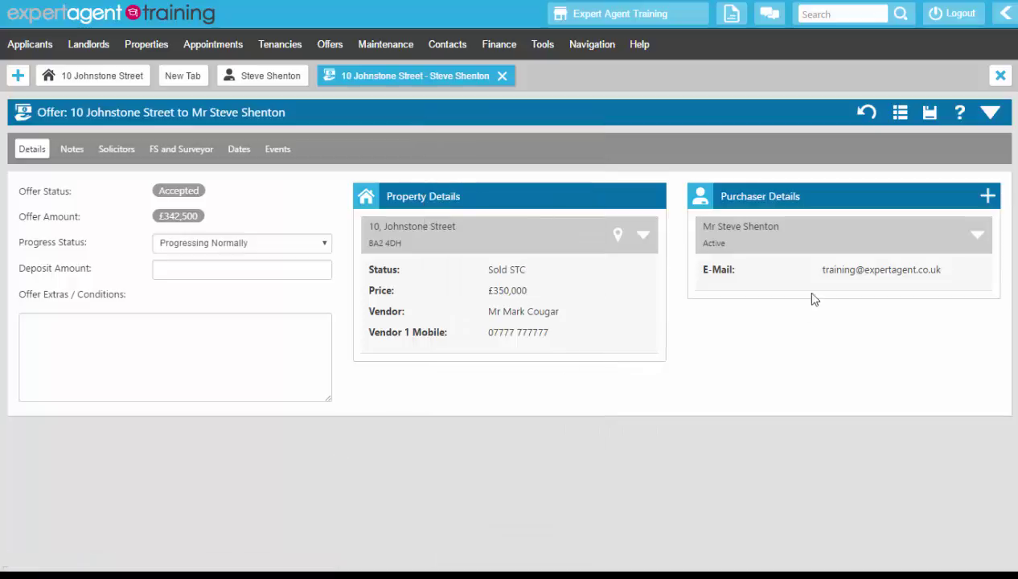
click(989, 113)
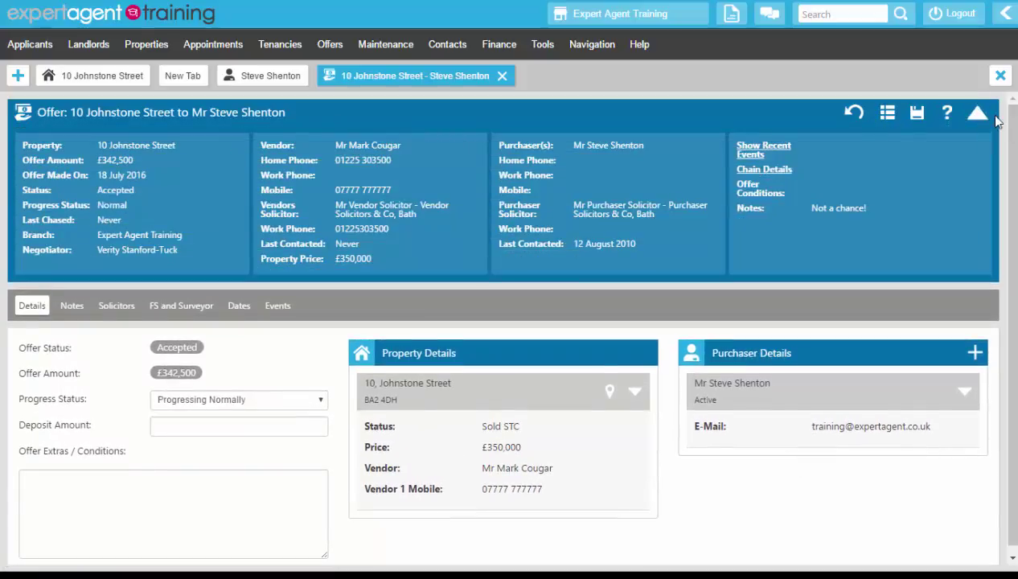
click(769, 176)
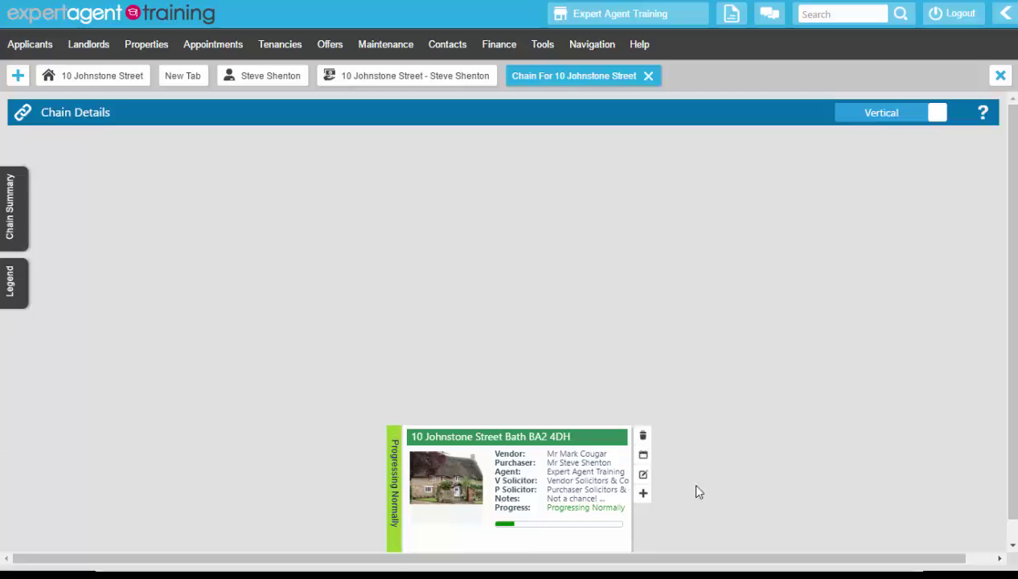
click(644, 493)
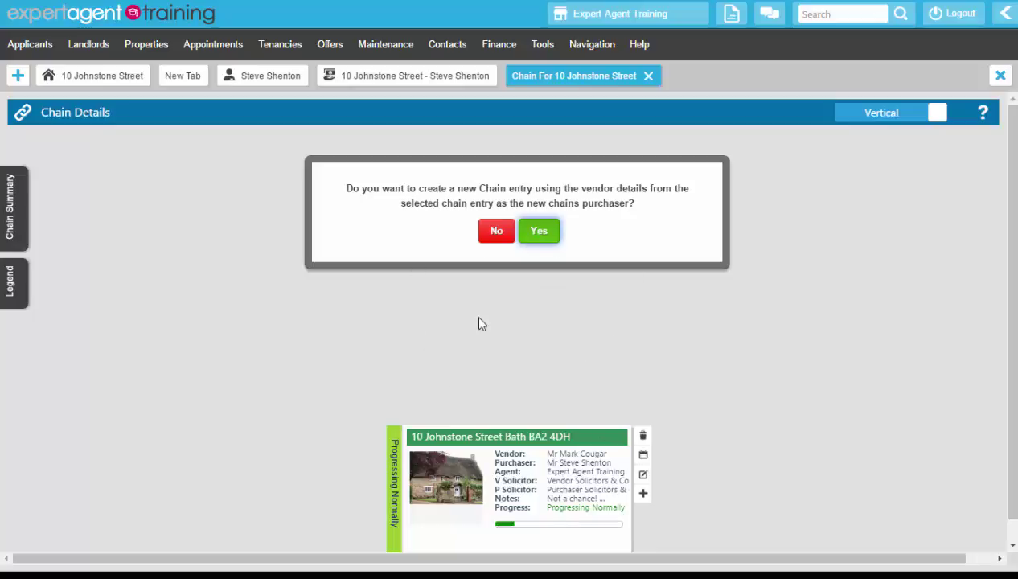
click(493, 234)
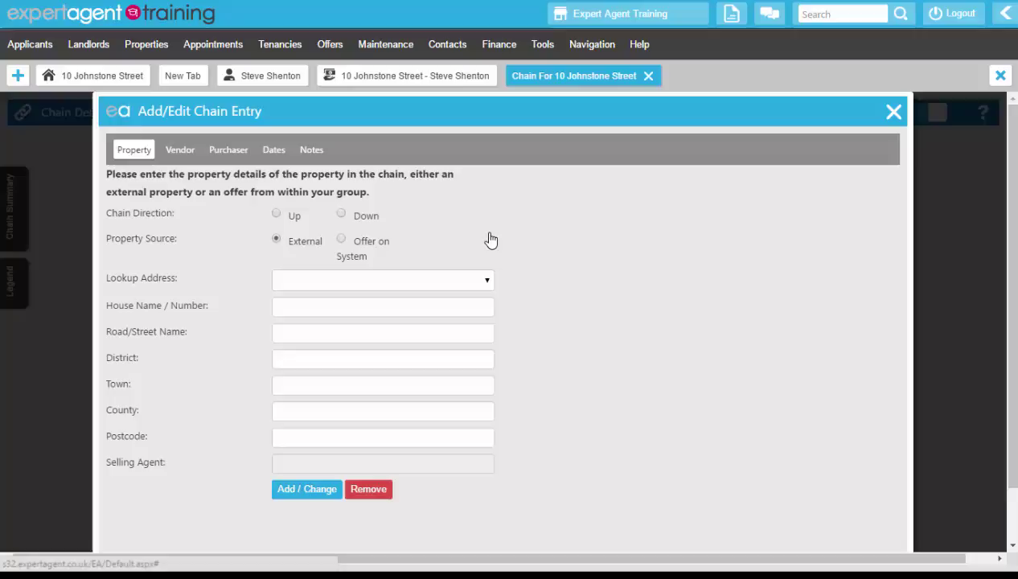
click(342, 217)
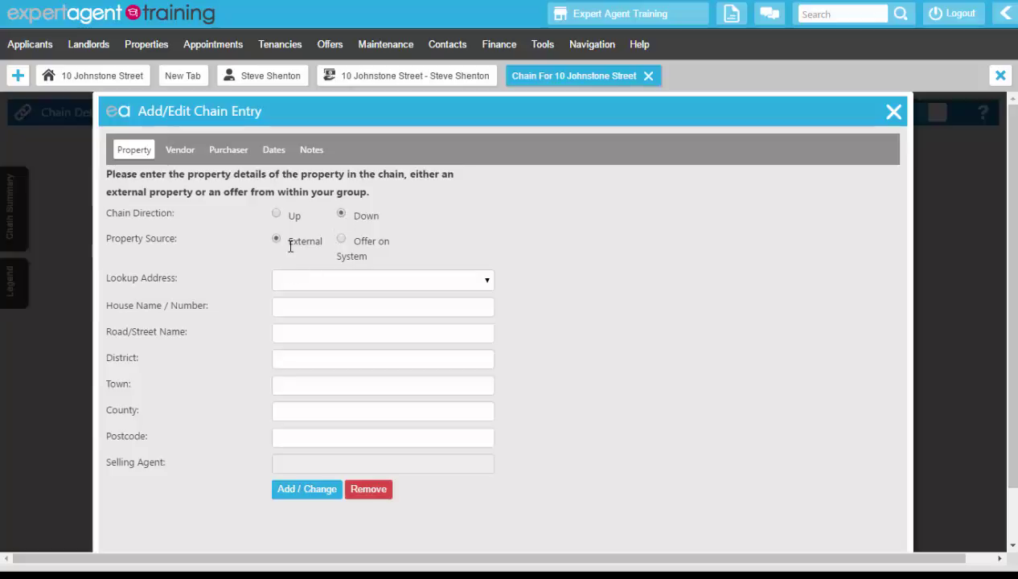
click(341, 240)
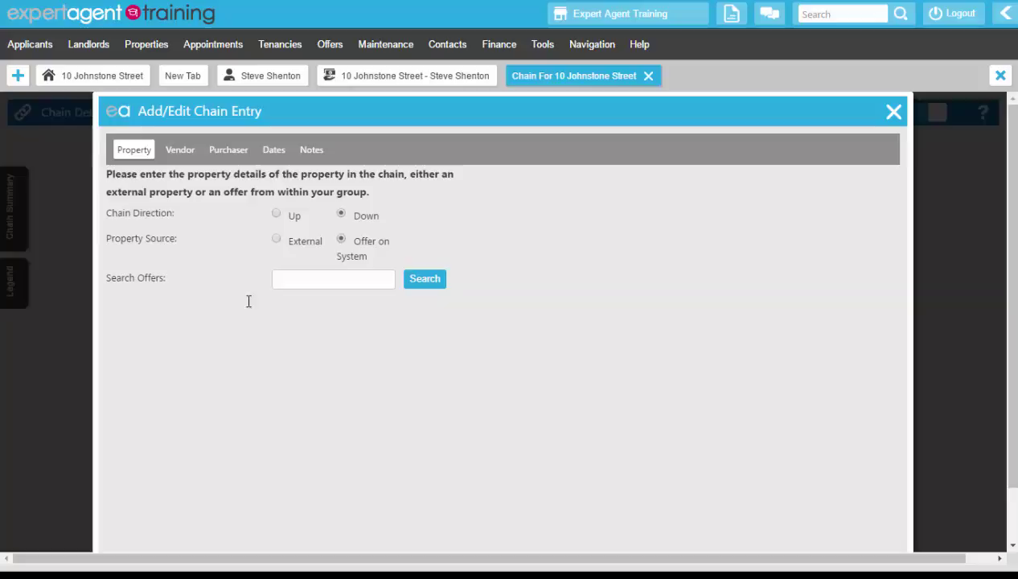
click(301, 285)
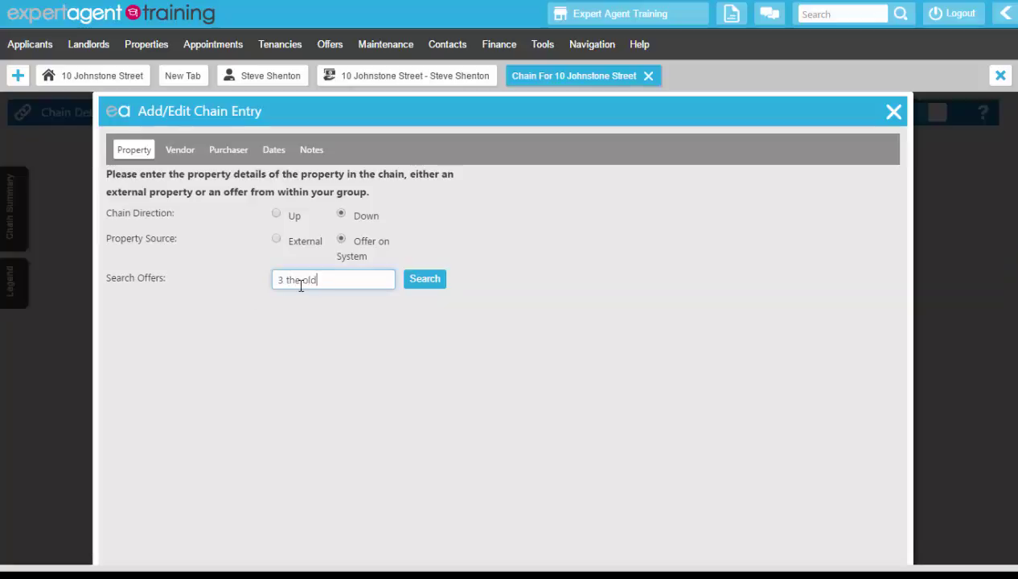
click(422, 281)
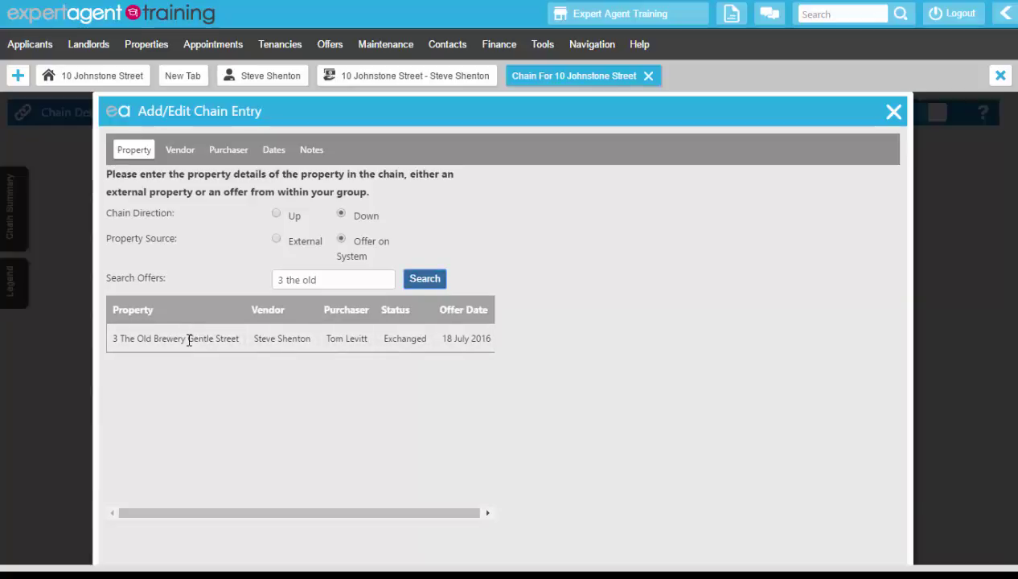
click(189, 341)
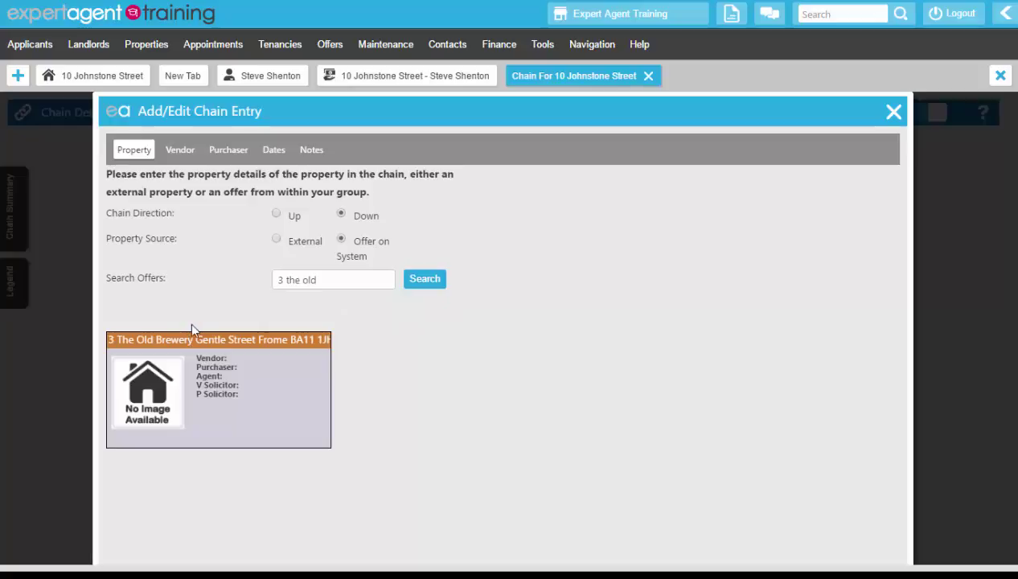
scroll(190, 318, down, 1)
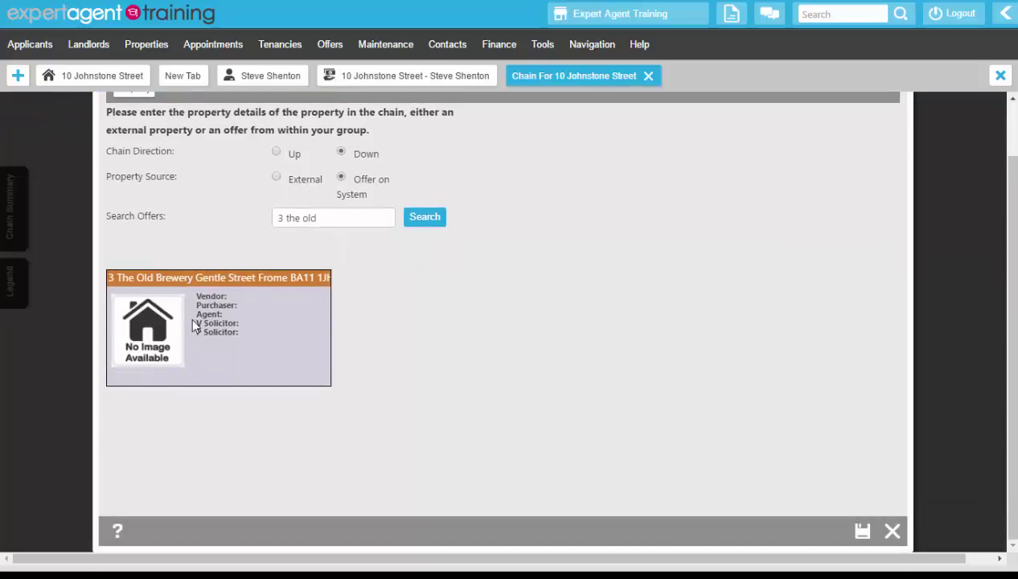
click(862, 532)
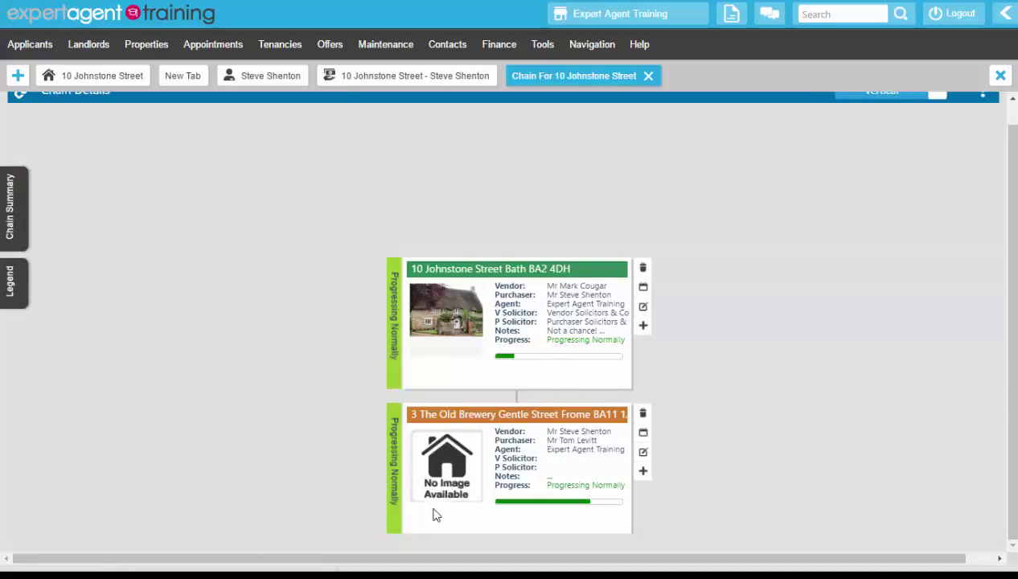
click(644, 471)
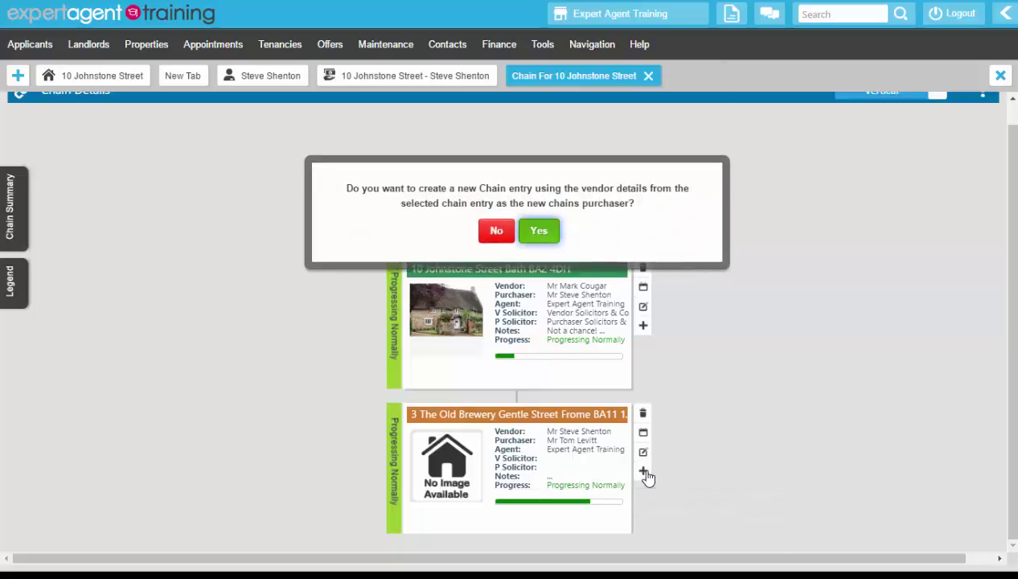
click(492, 235)
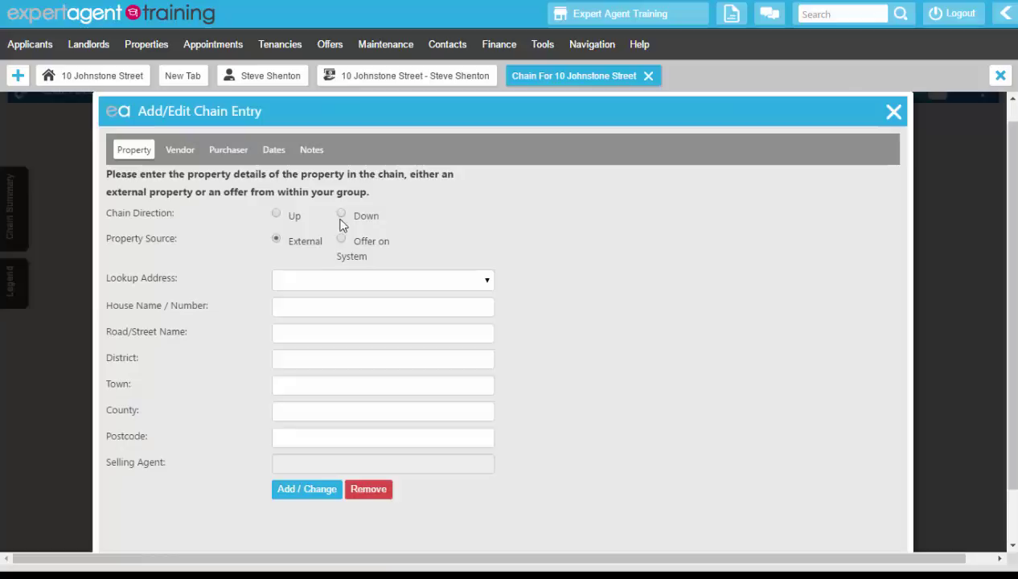
click(341, 215)
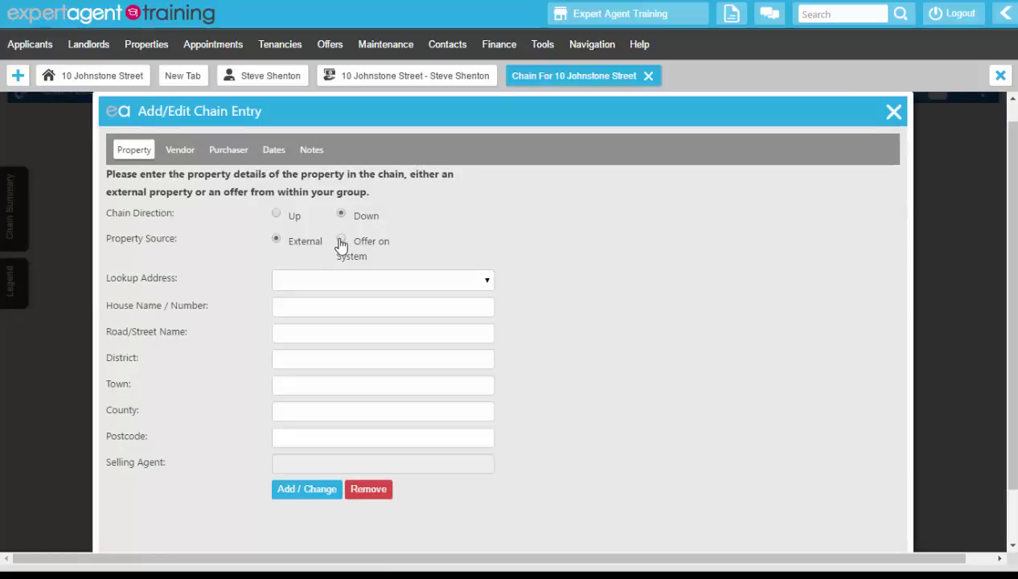
click(341, 240)
click(292, 282)
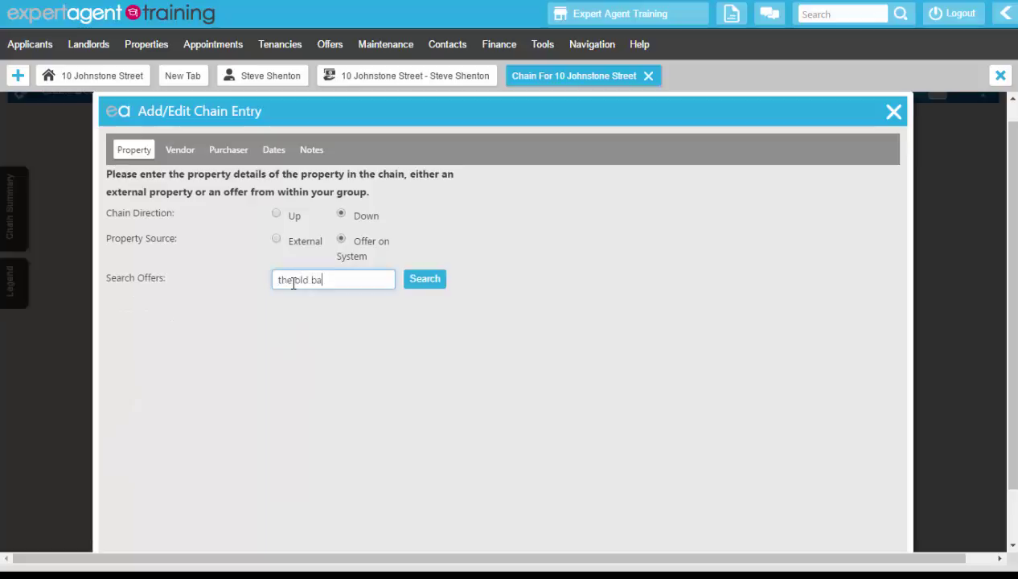
click(426, 280)
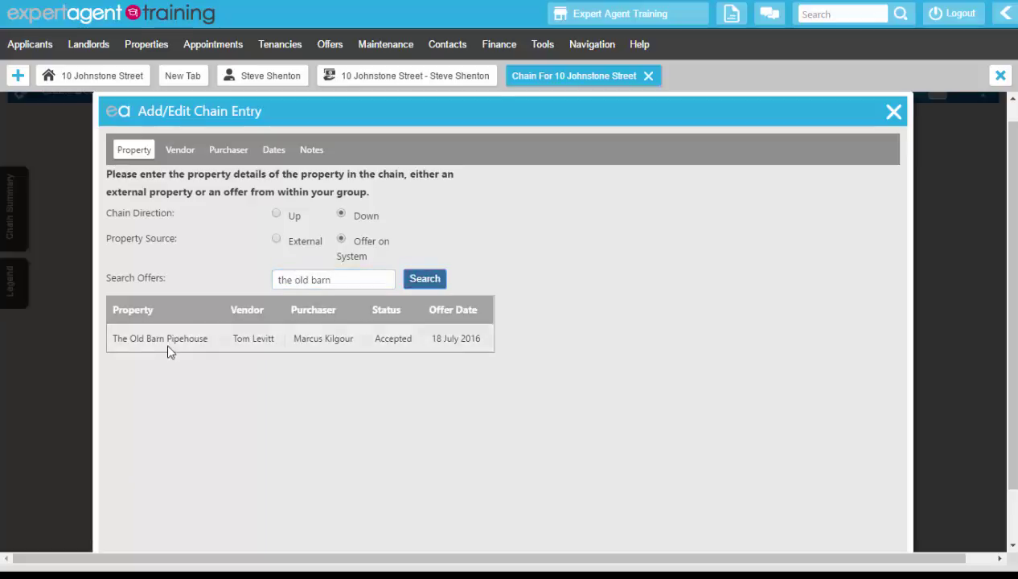
click(167, 349)
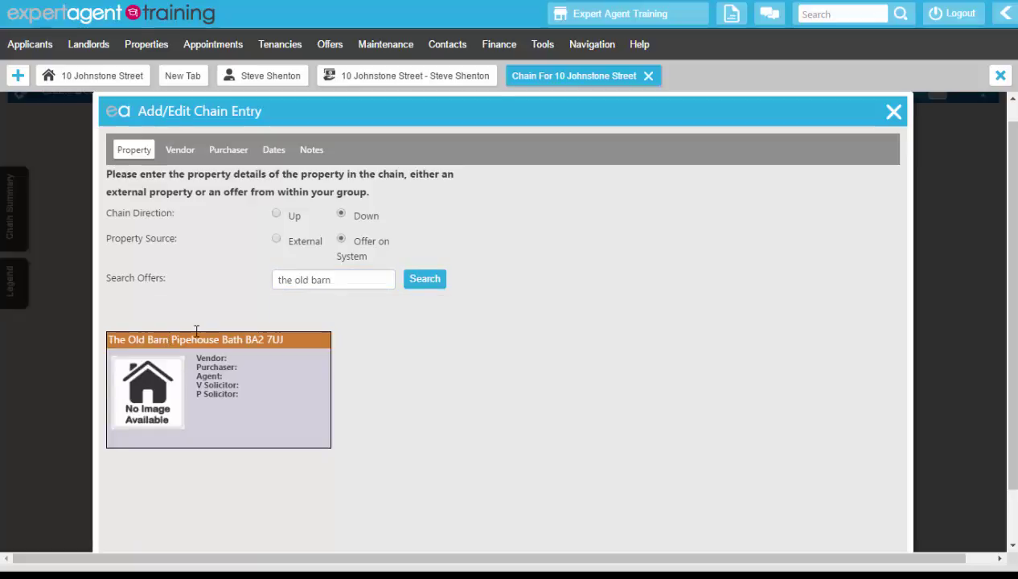
scroll(590, 316, down, 1)
click(862, 531)
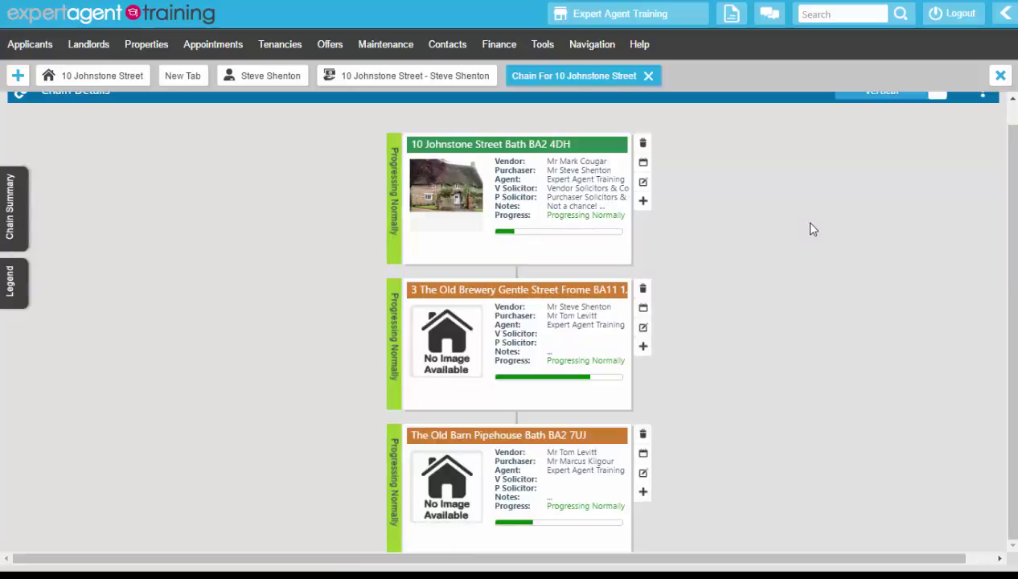
Create an External entry from the top card's vendor details, with The Cottage, Warminster address via postcode lookup
scroll(811, 226, up, 1)
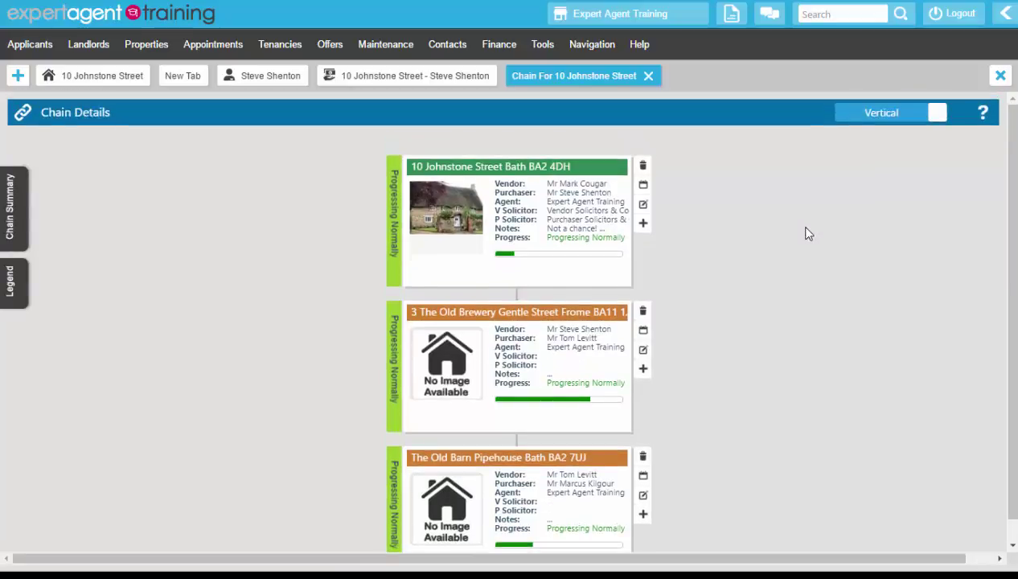
click(643, 225)
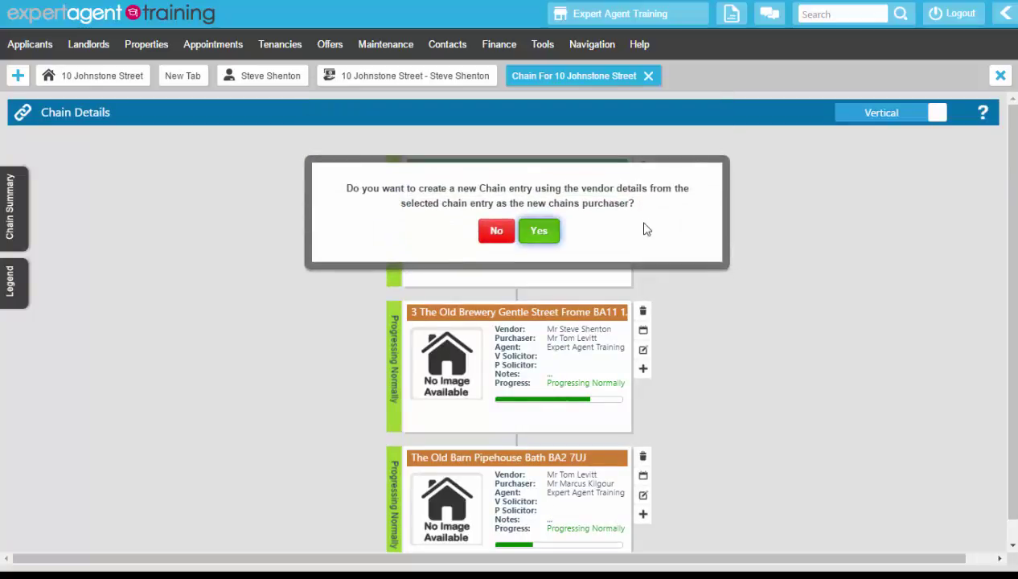
click(538, 231)
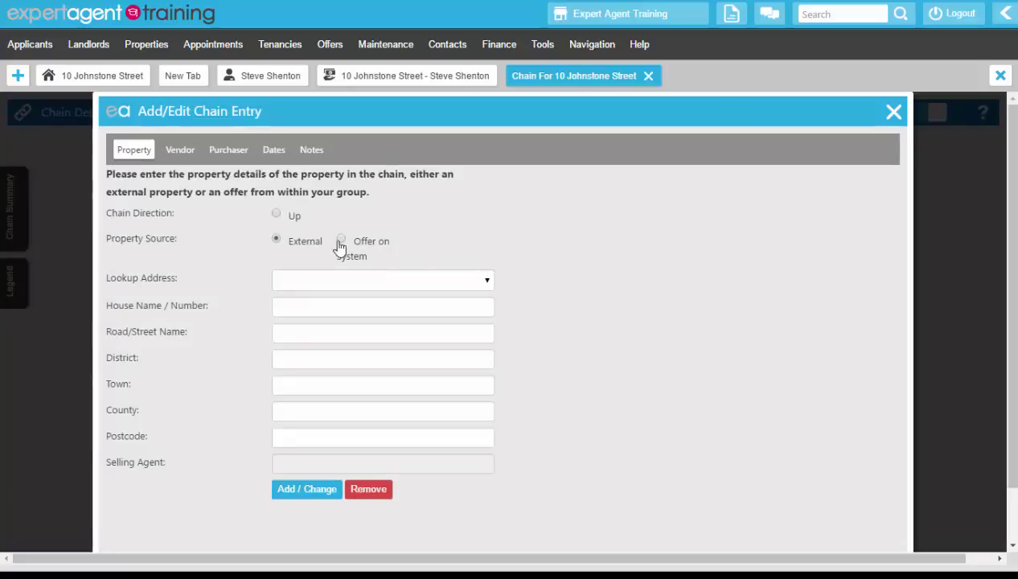
click(277, 215)
click(276, 241)
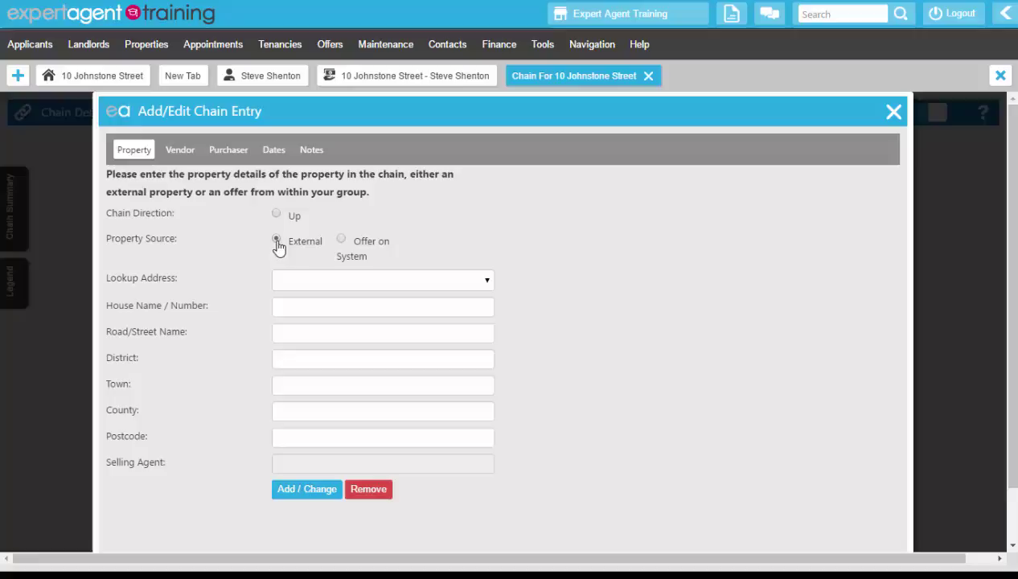
text(ba)
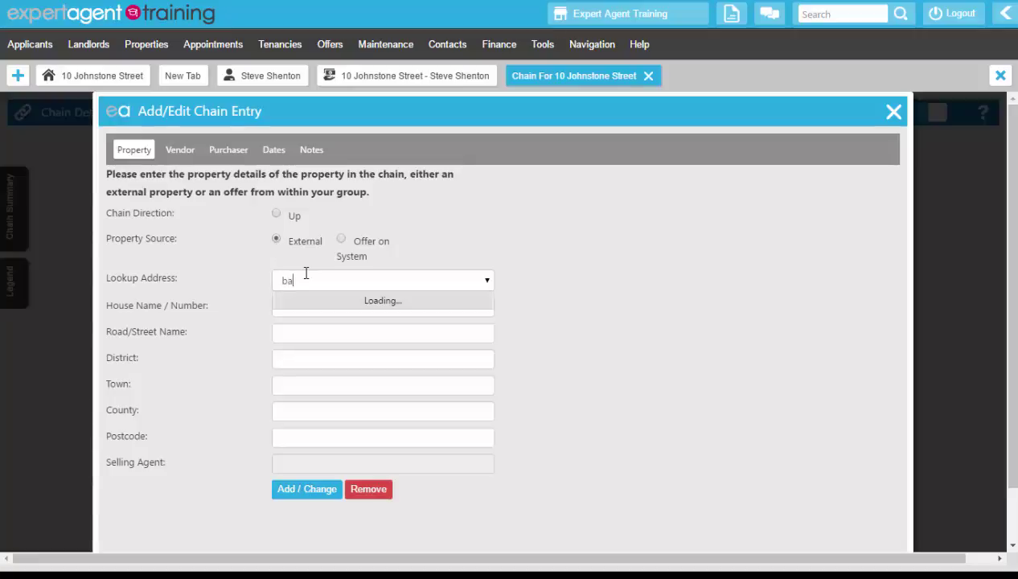
text(12)
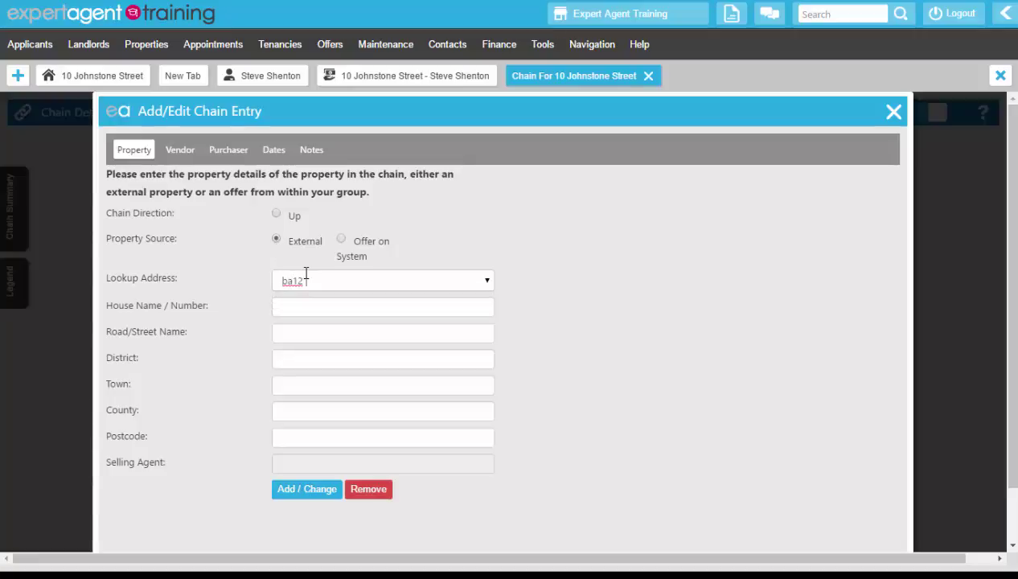
text( org)
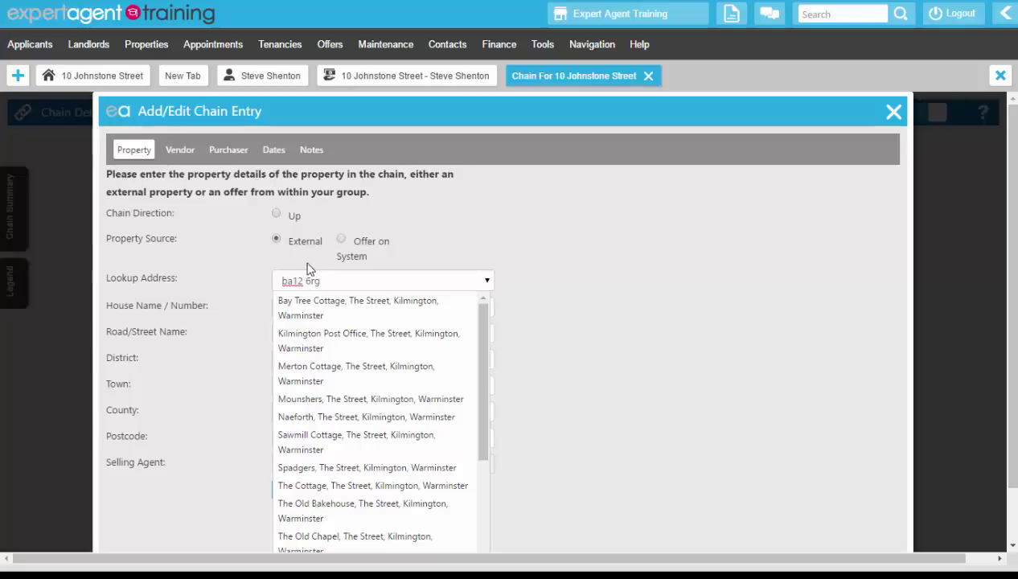
click(308, 485)
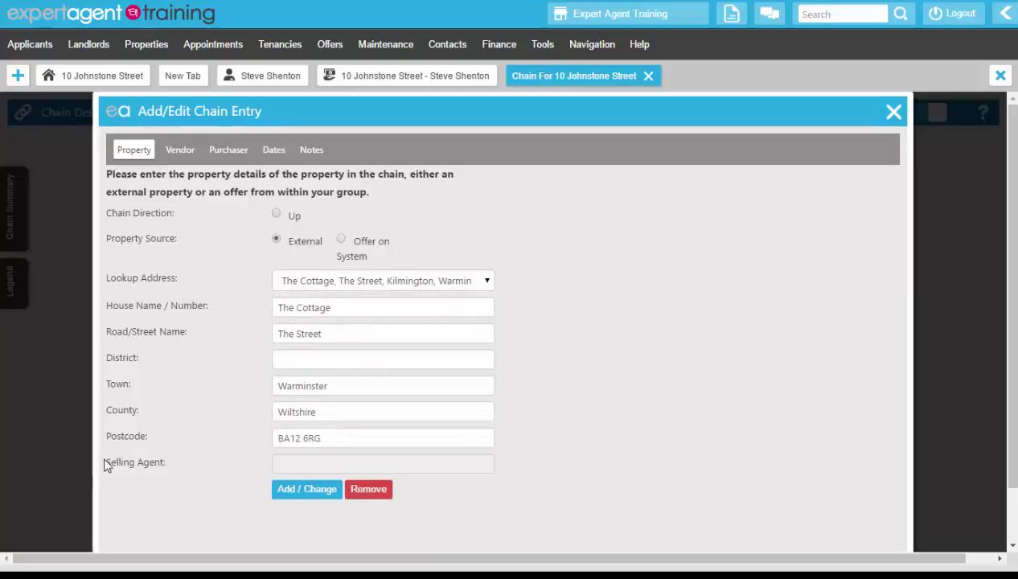
Start a new selling-agent contact with title Mr, the agent's names and company Bloggs & Co
click(315, 491)
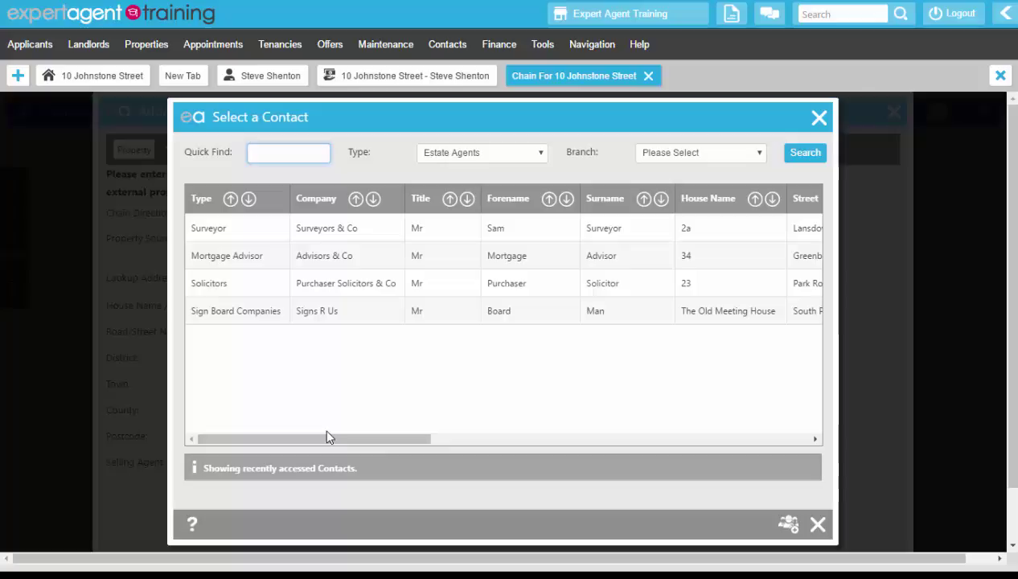
click(791, 531)
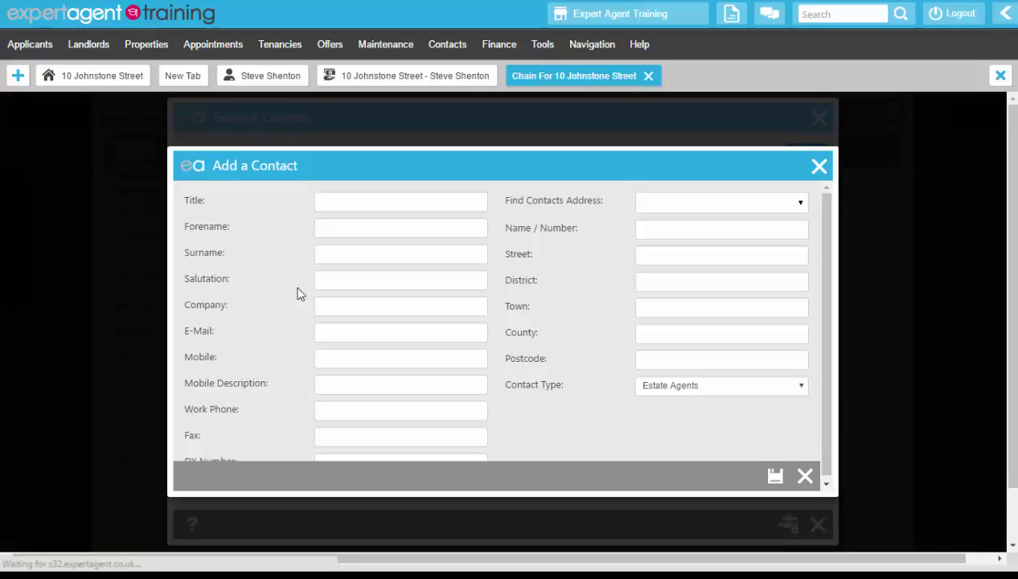
click(326, 202)
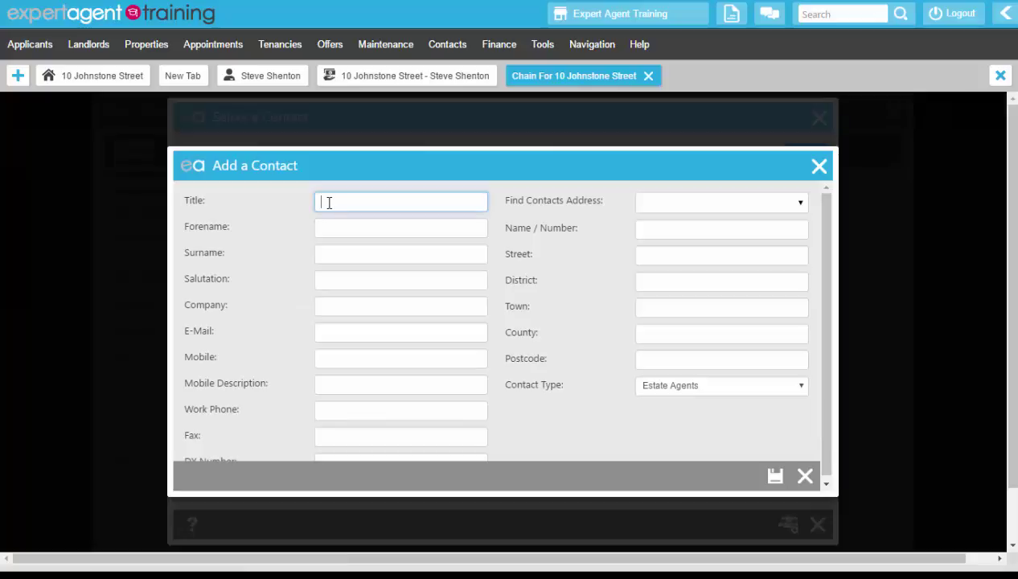
text(Mr)
key(Tab)
text(J)
text(B)
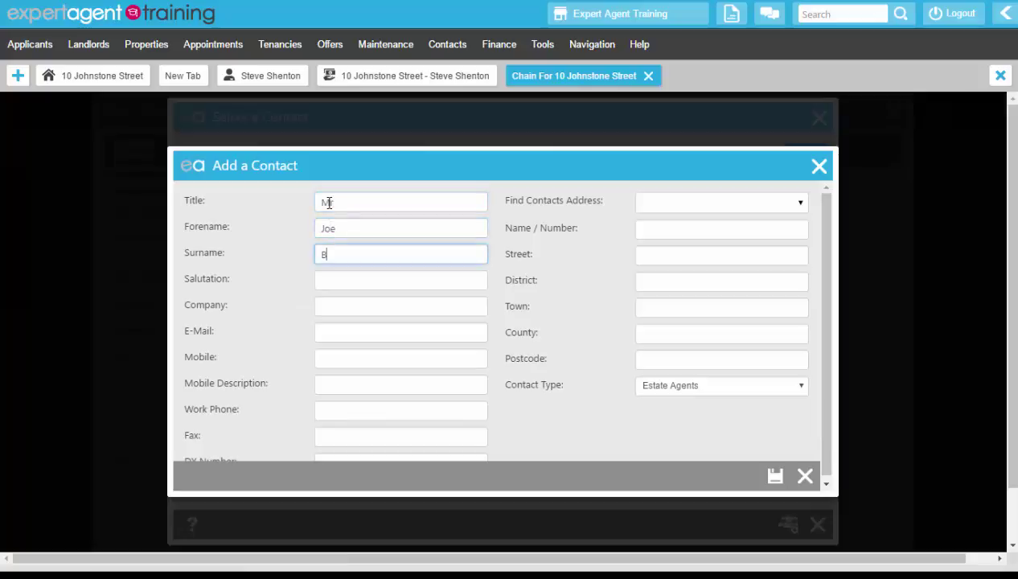
text(loggs)
key(Tab)
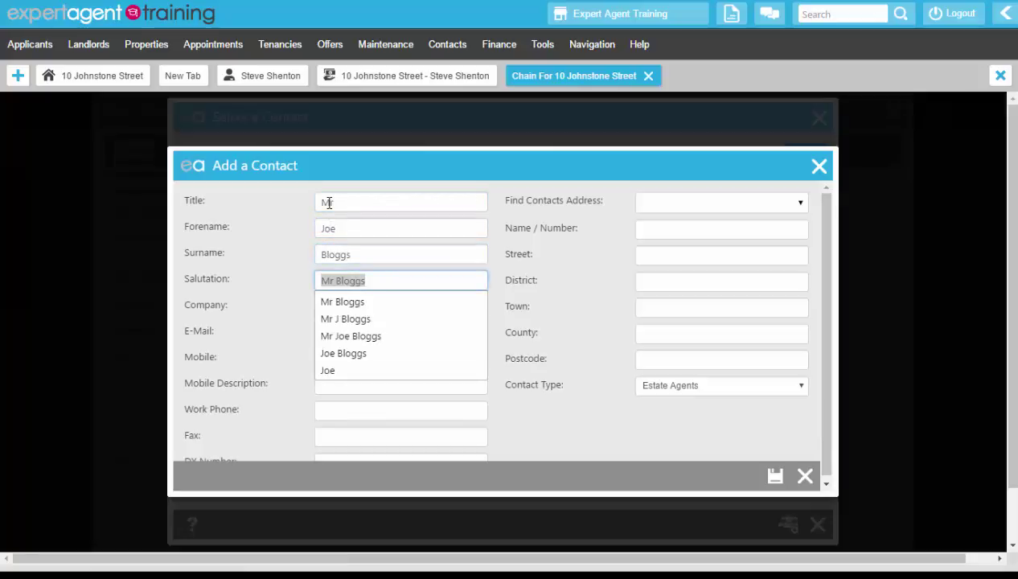
key(Tab)
text(B)
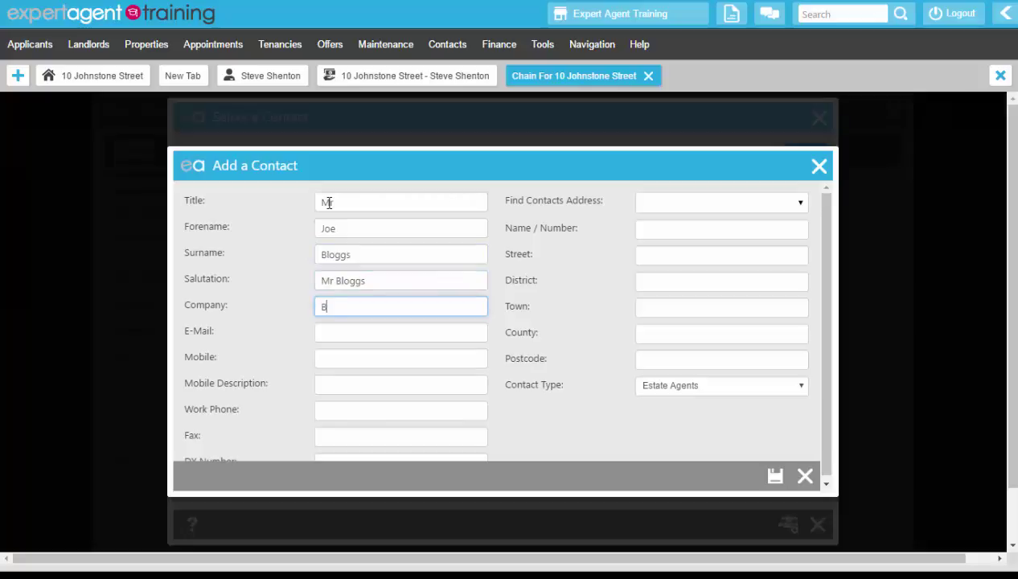
text(loggs & Co)
key(Tab)
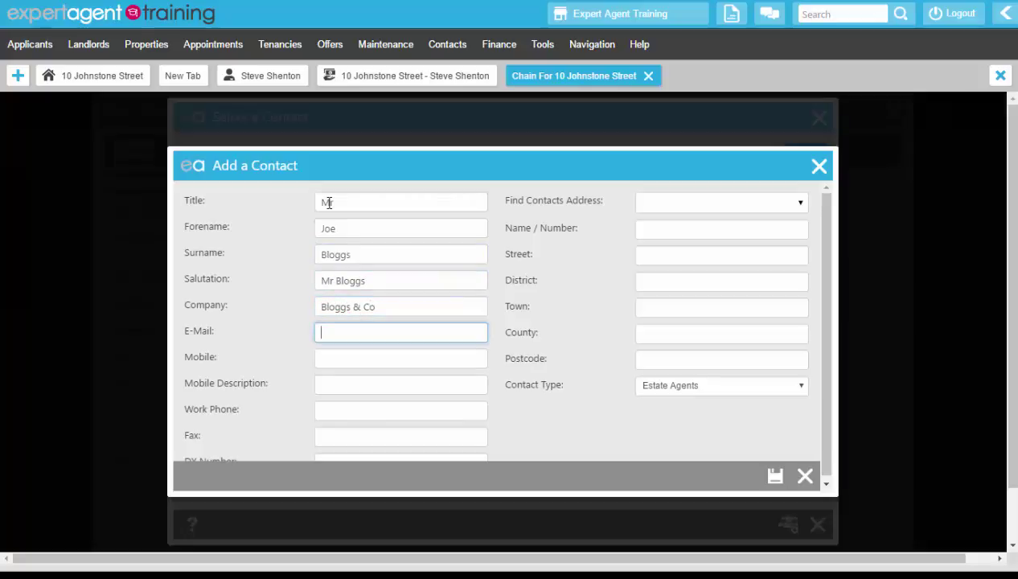
Fill in the contact's suggested e-mail address and mobile number, described as Work
text(training)
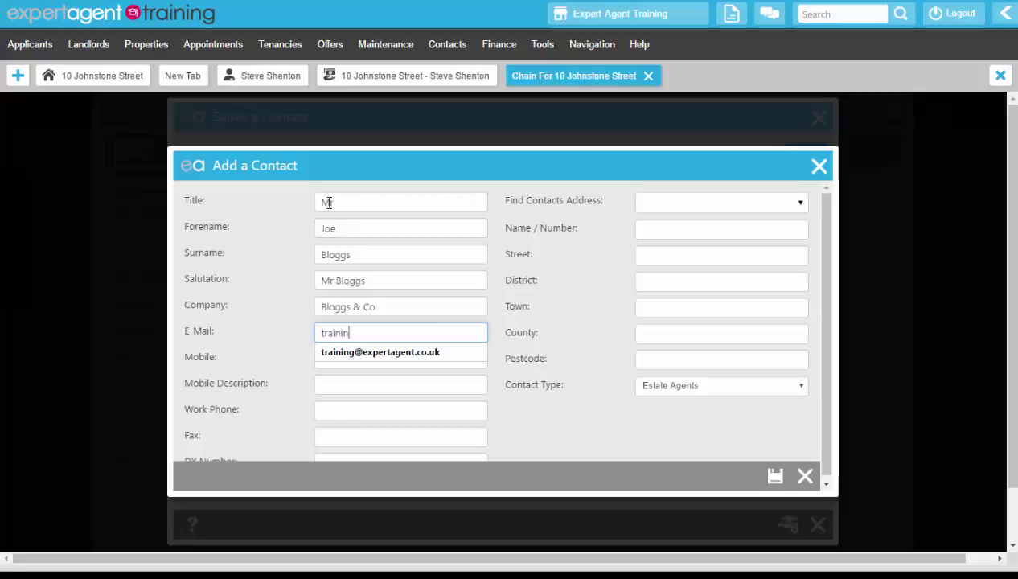
key(Down)
key(Tab)
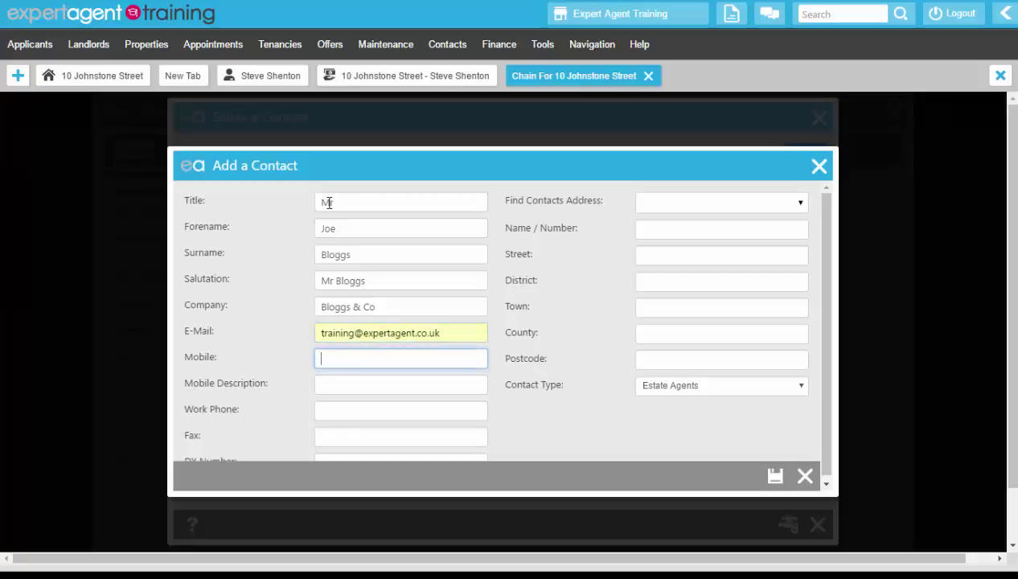
text(0)
key(Down)
key(Return)
key(Tab)
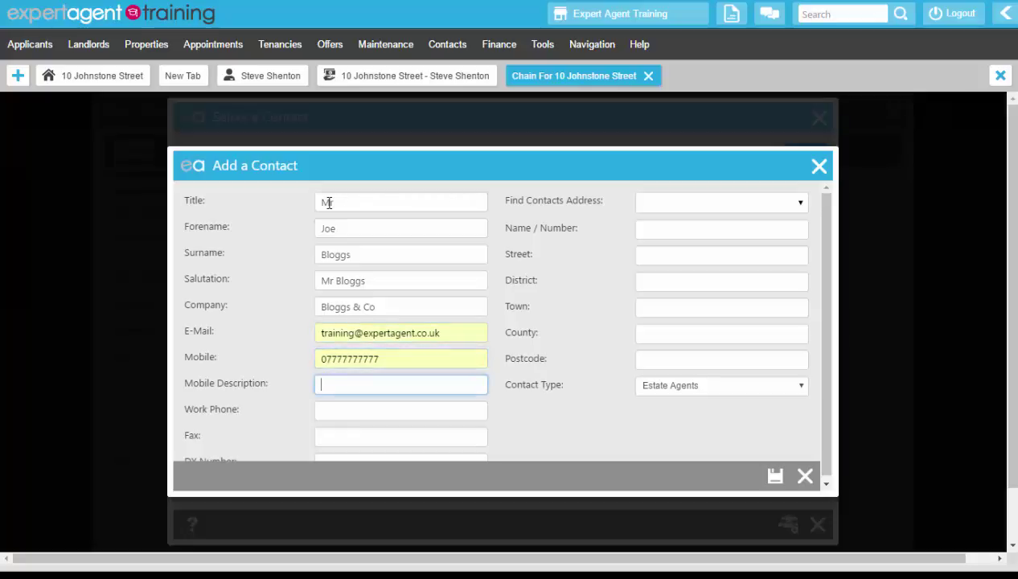
text(W)
key(Down)
key(Return)
key(Tab)
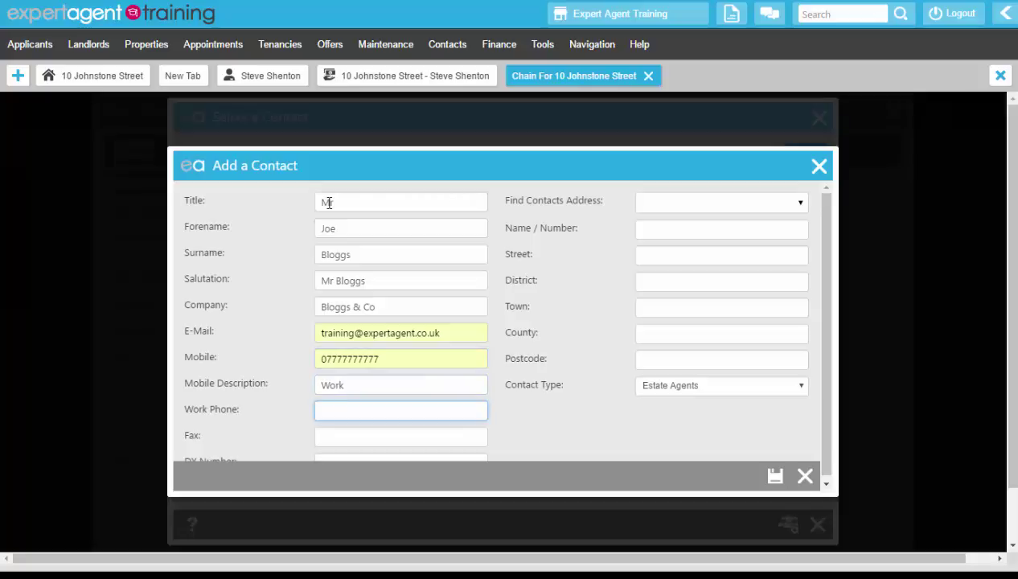
Look up the agent's Frome address by postcode and save the contact as selling agent
click(727, 204)
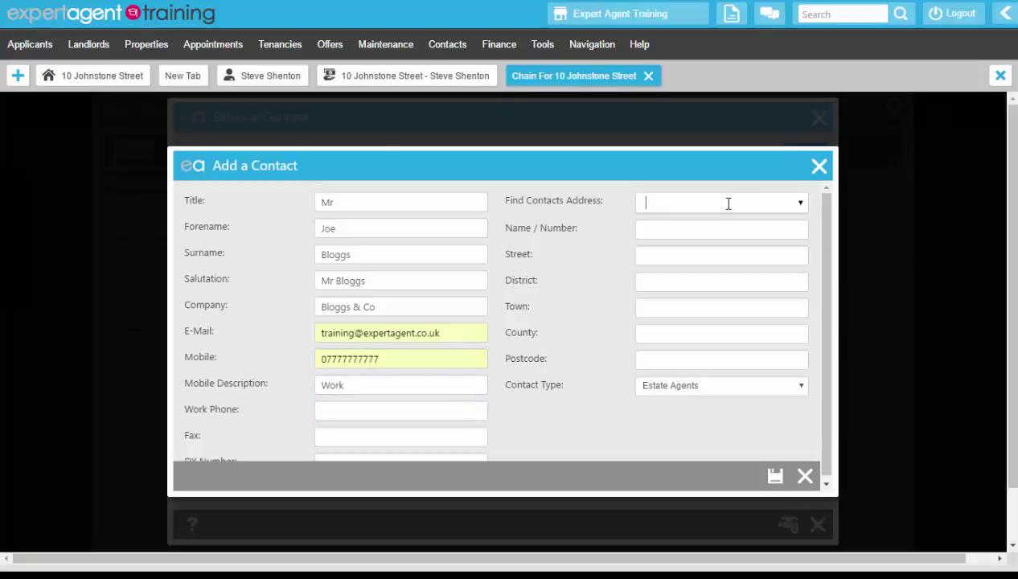
text(ba11 1el)
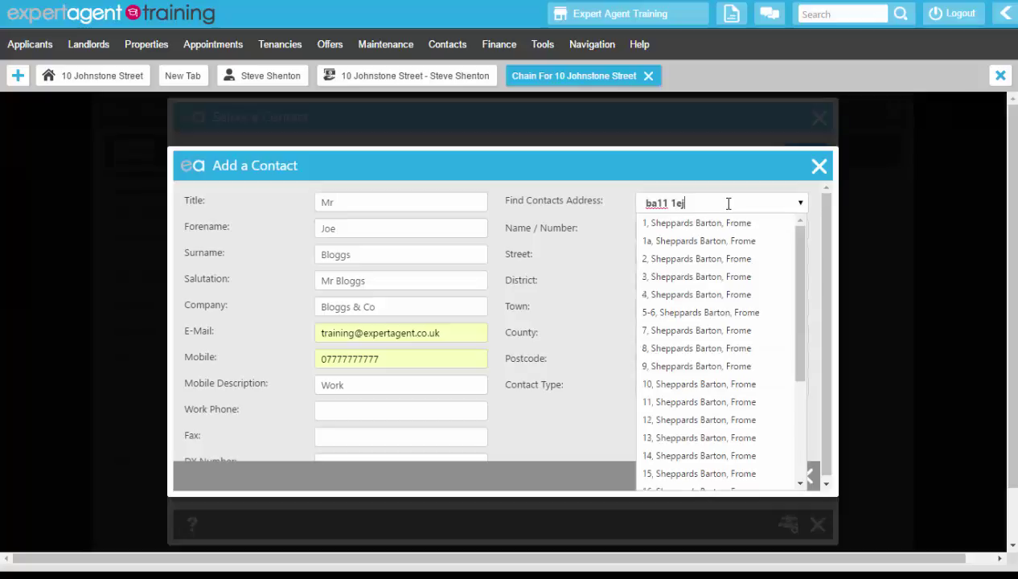
click(702, 230)
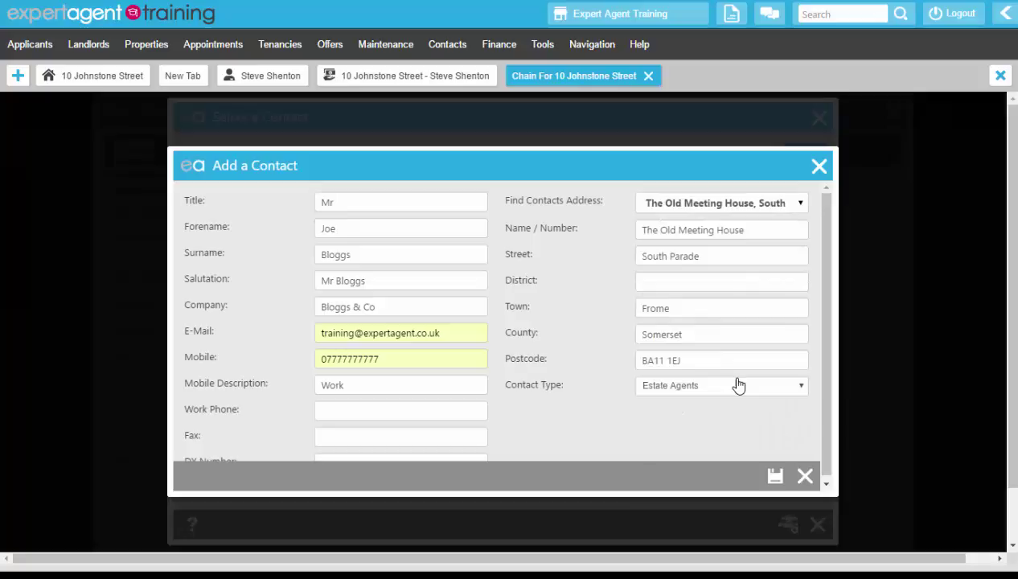
click(777, 477)
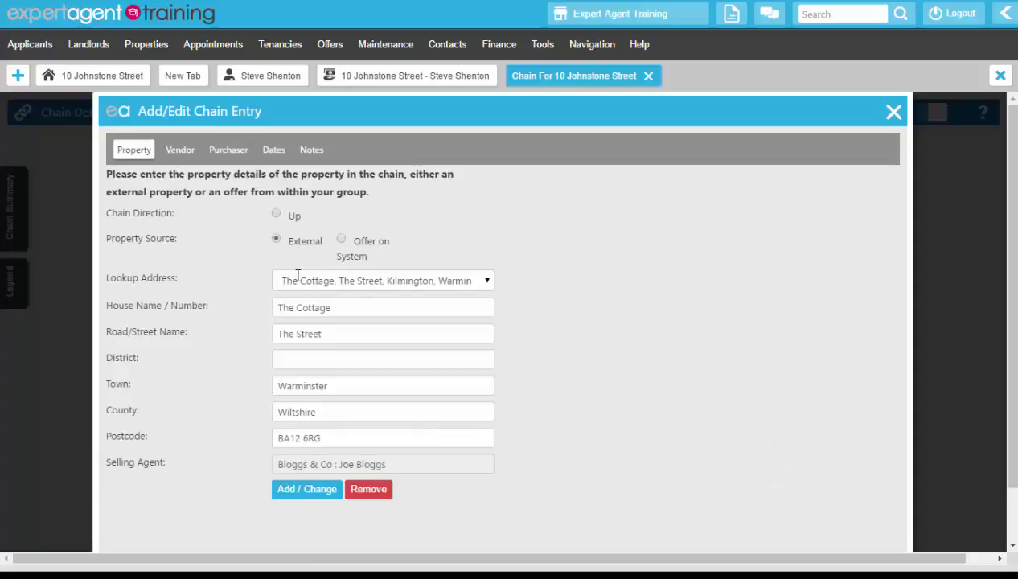
Enter the vendor's title, name and e-mail address in the entry's vendor details
click(180, 152)
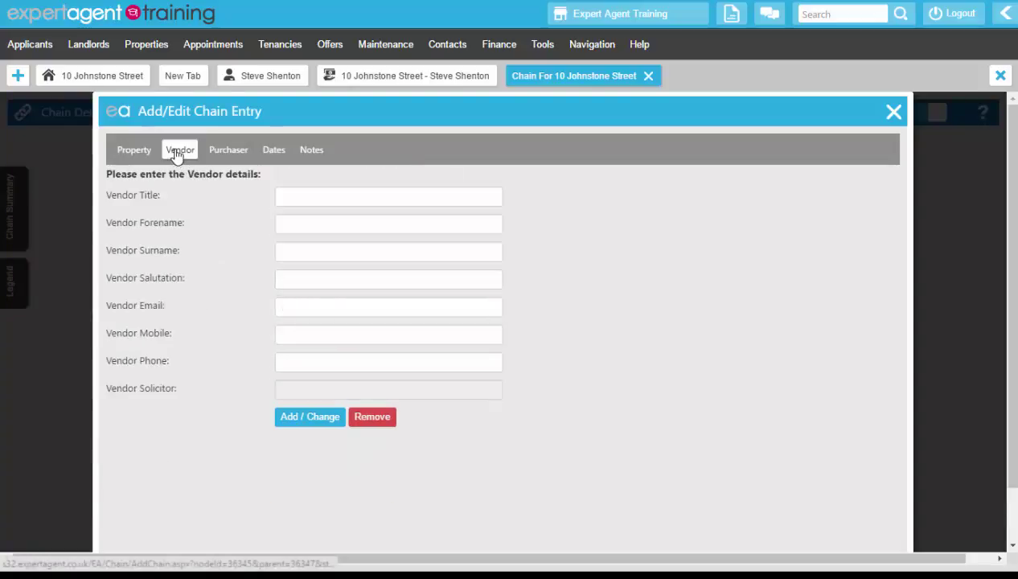
click(313, 194)
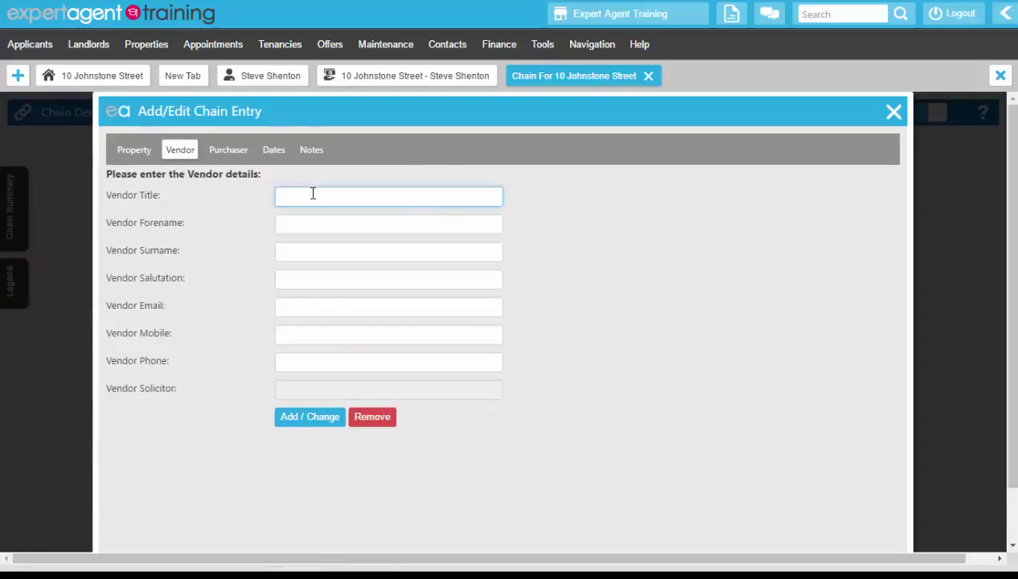
text(Example)
key(Tab)
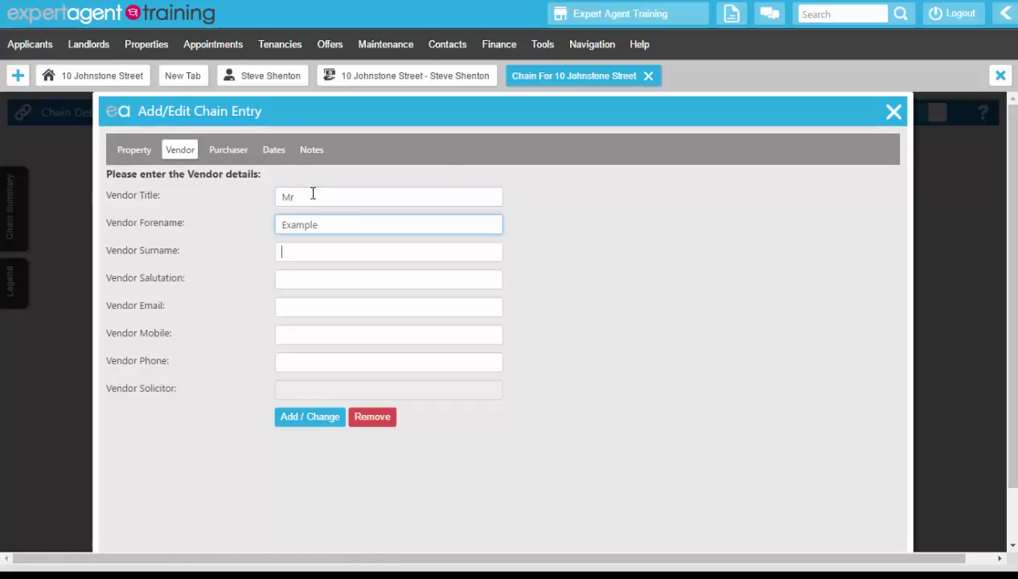
text(Vendor)
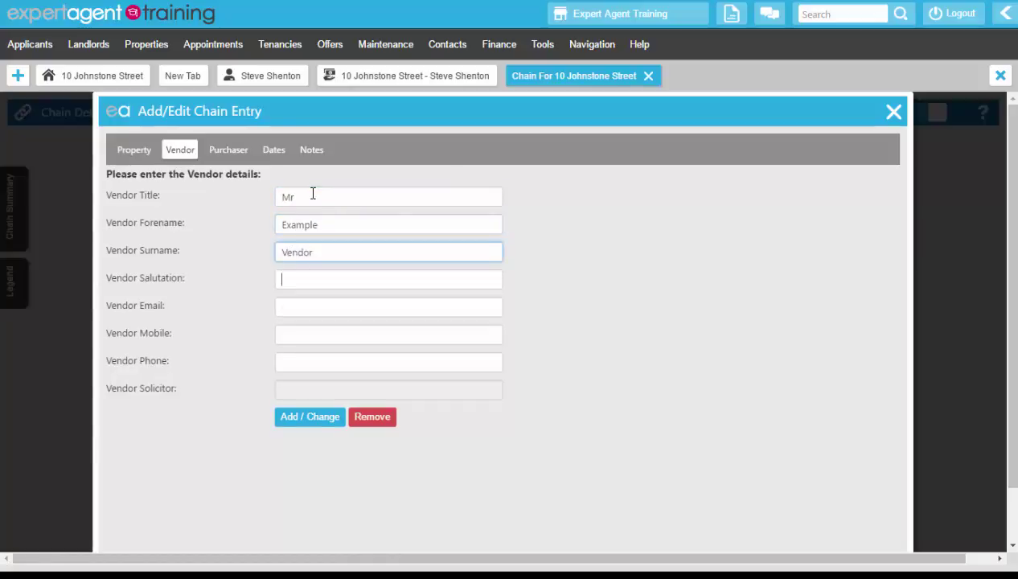
text(M)
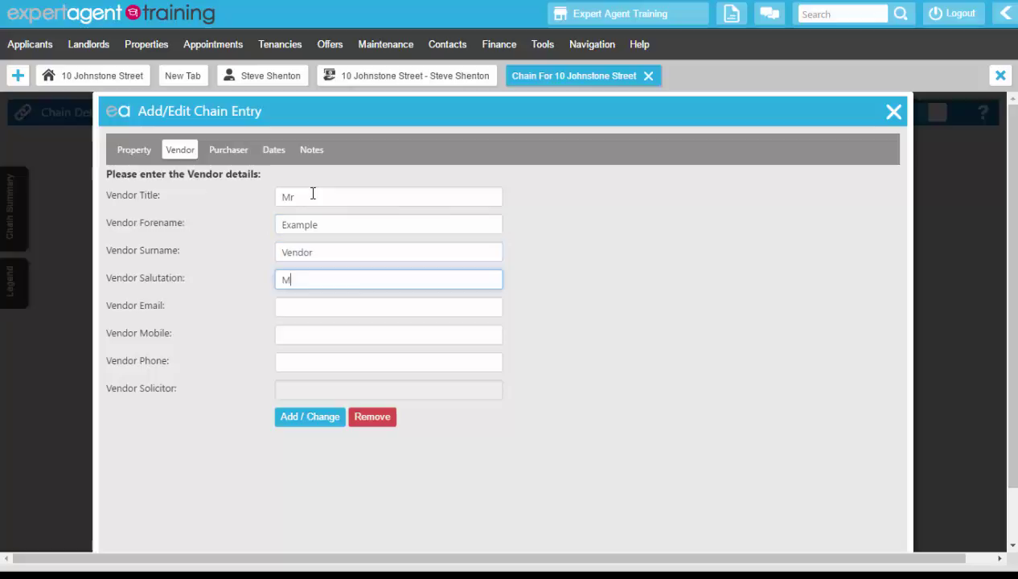
text(r Vendor)
key(Tab)
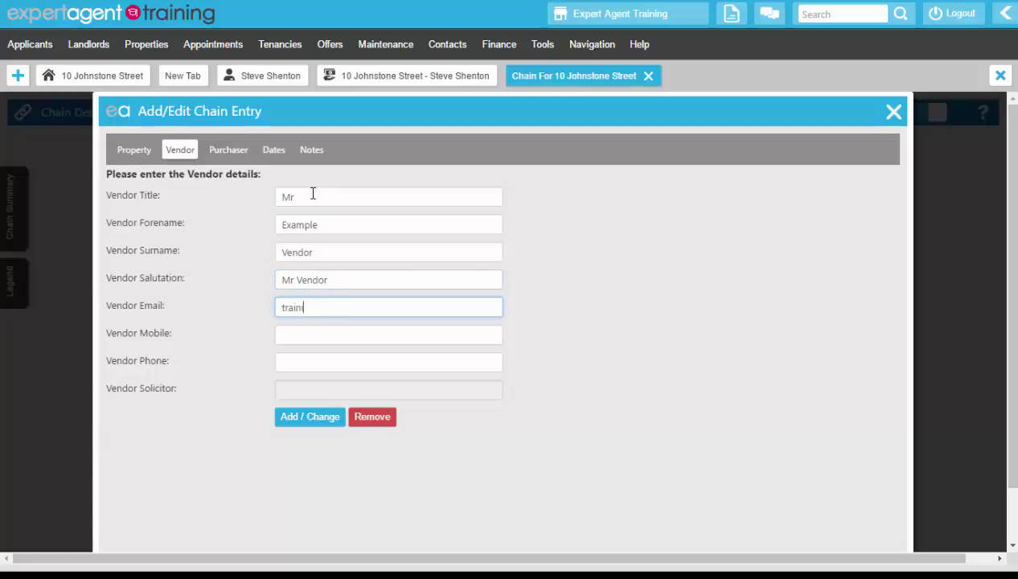
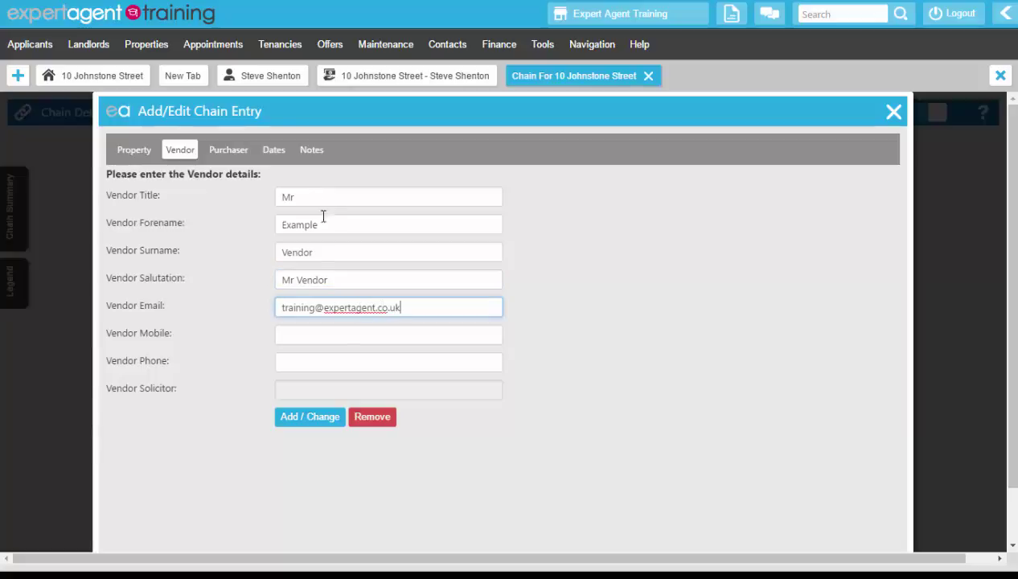
Find solicitors with Quick Find '%sol' and choose Vendor Solicitors & Co as vendor solicitor
click(291, 423)
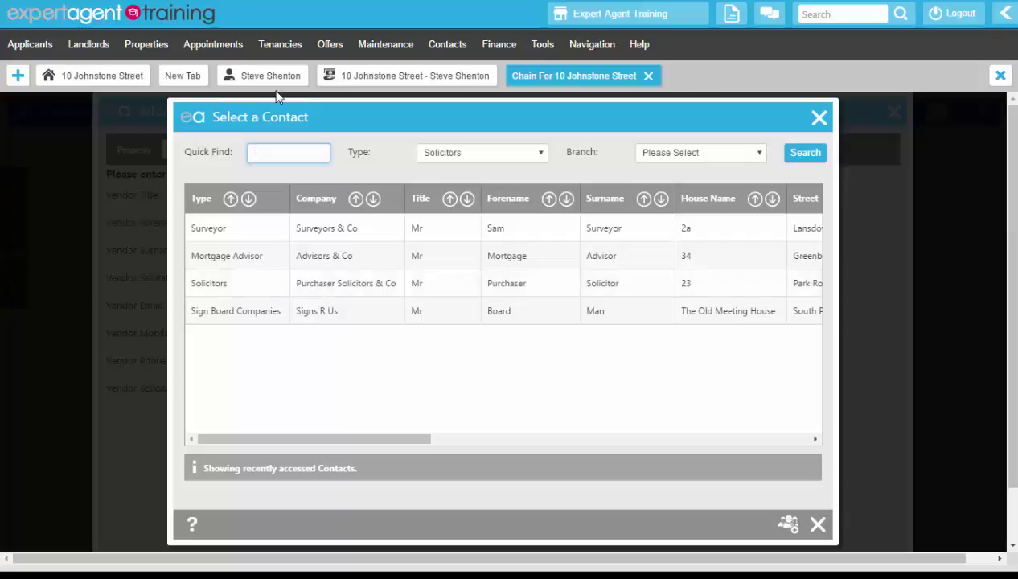
text(%sol)
key(Return)
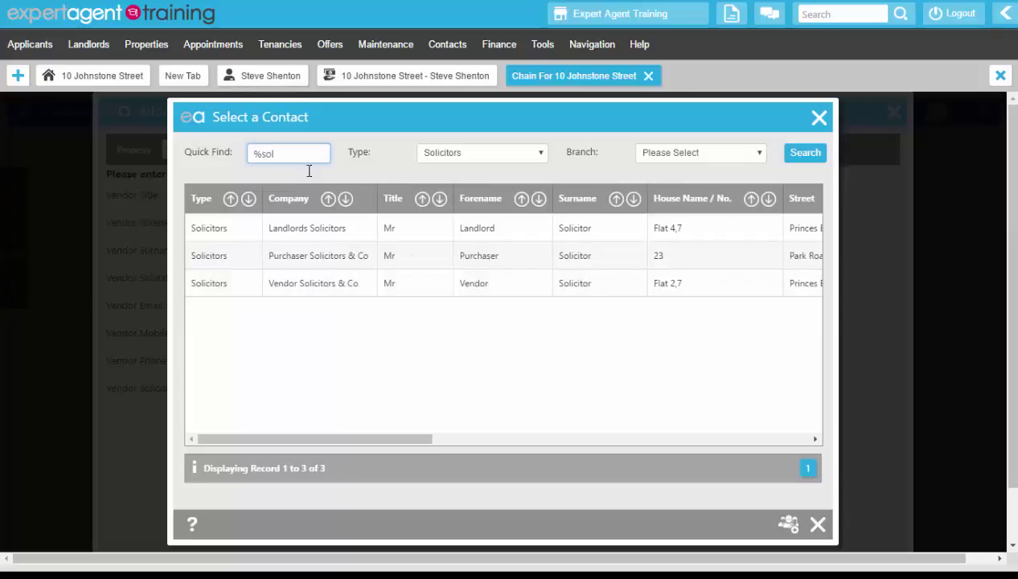
click(311, 282)
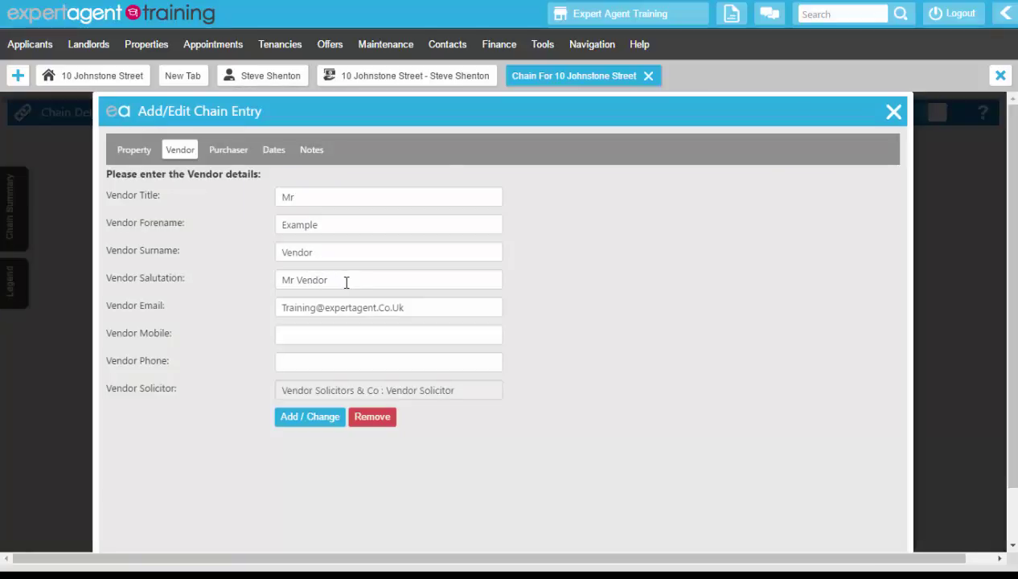
Set Vendor Solicitors & Co as the purchaser's solicitor
click(233, 157)
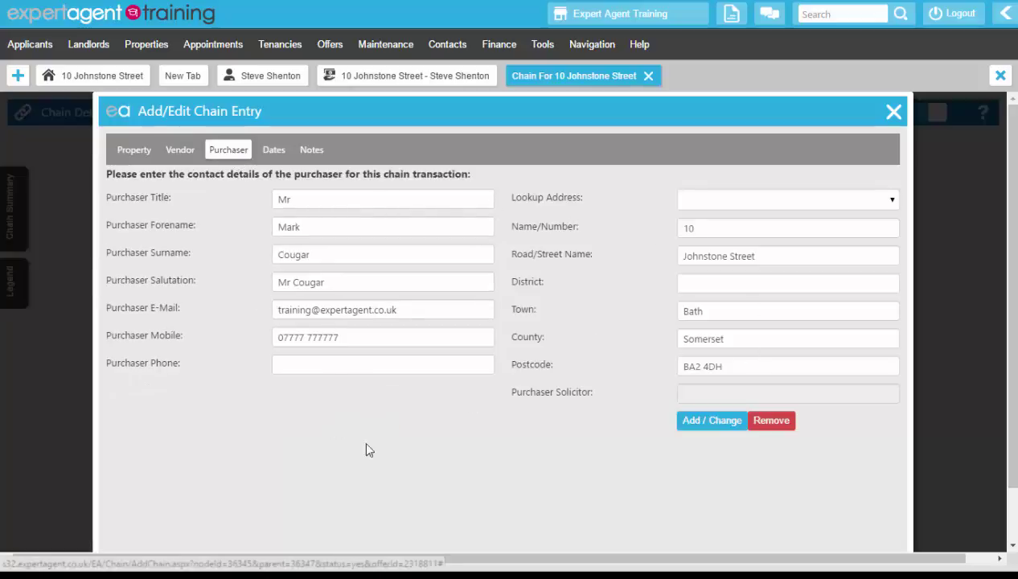
click(704, 424)
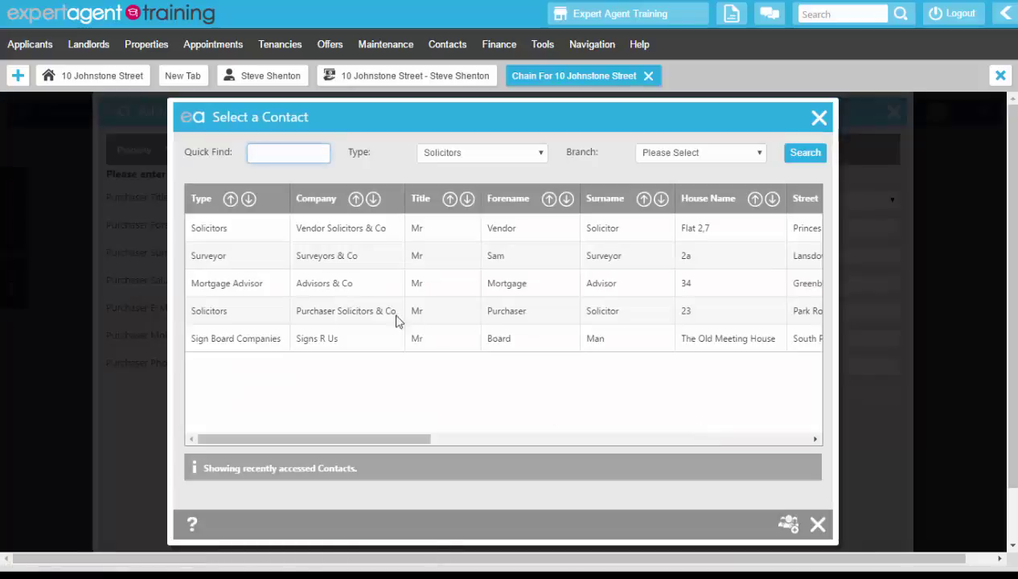
click(355, 227)
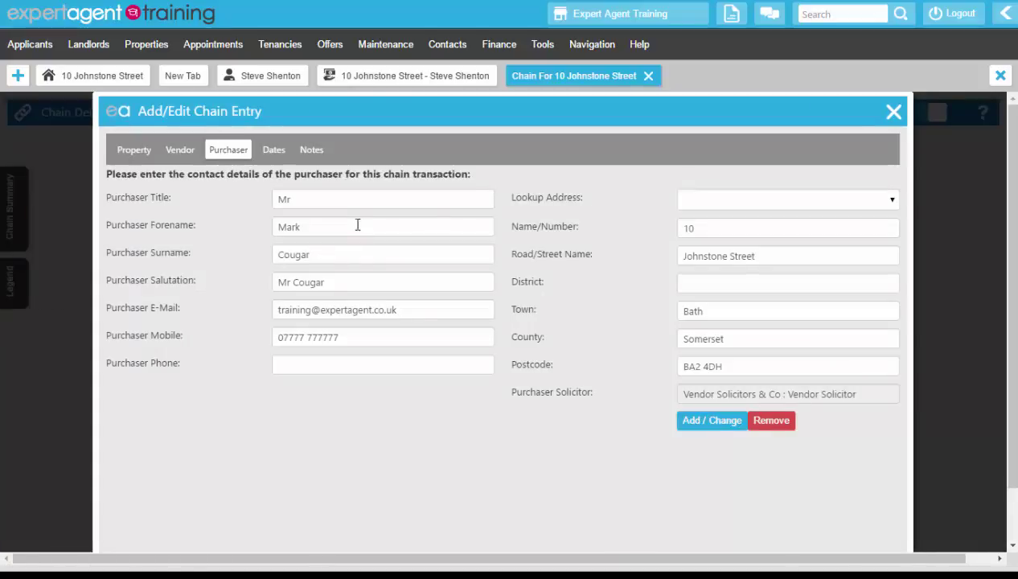
Mark Mortgage Offer Completed (Mon Jul 18 2016) under Dates and save the chain entry
click(273, 152)
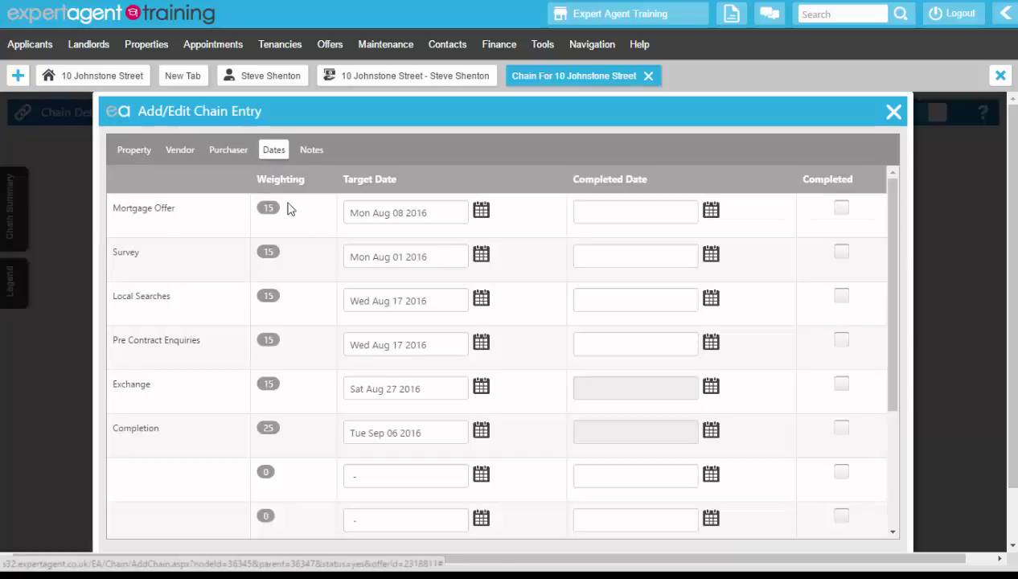
click(840, 209)
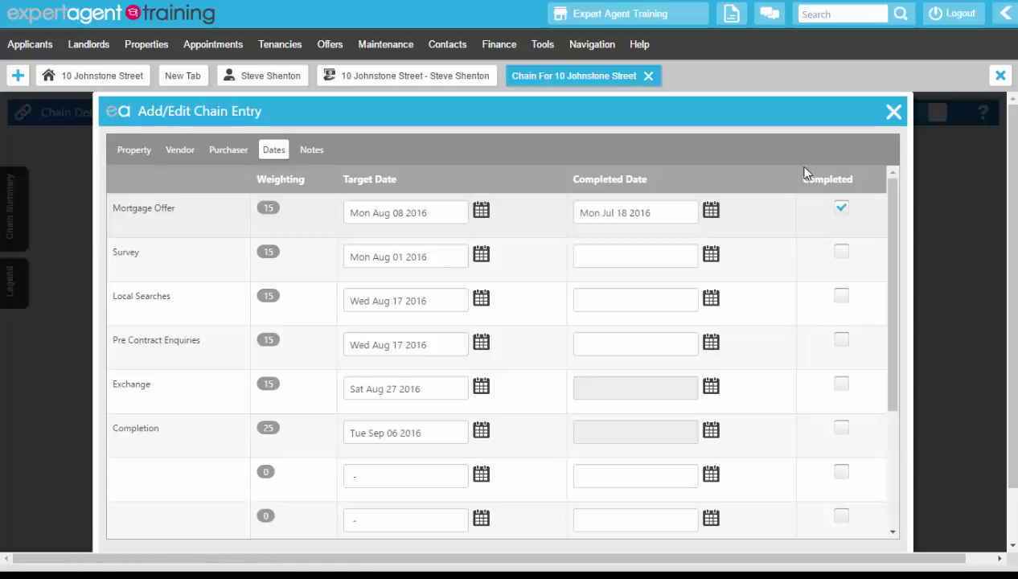
scroll(803, 170, down, 5)
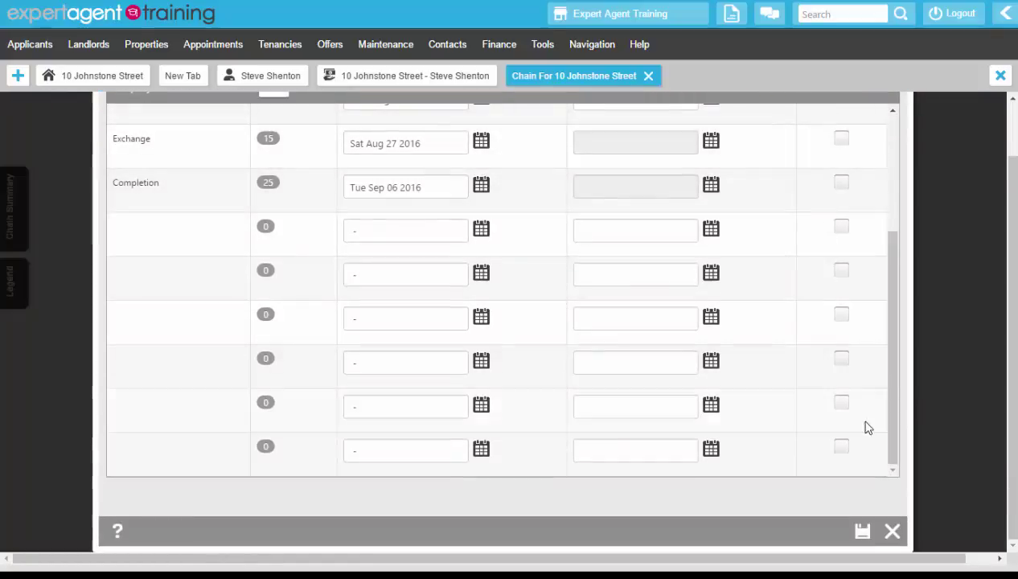
click(862, 532)
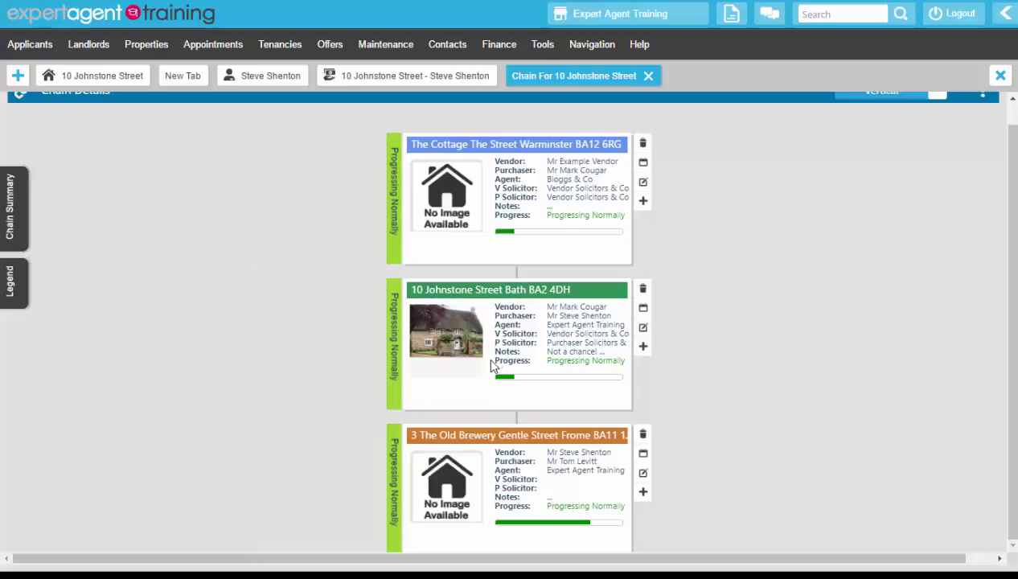
scroll(495, 398, down, 3)
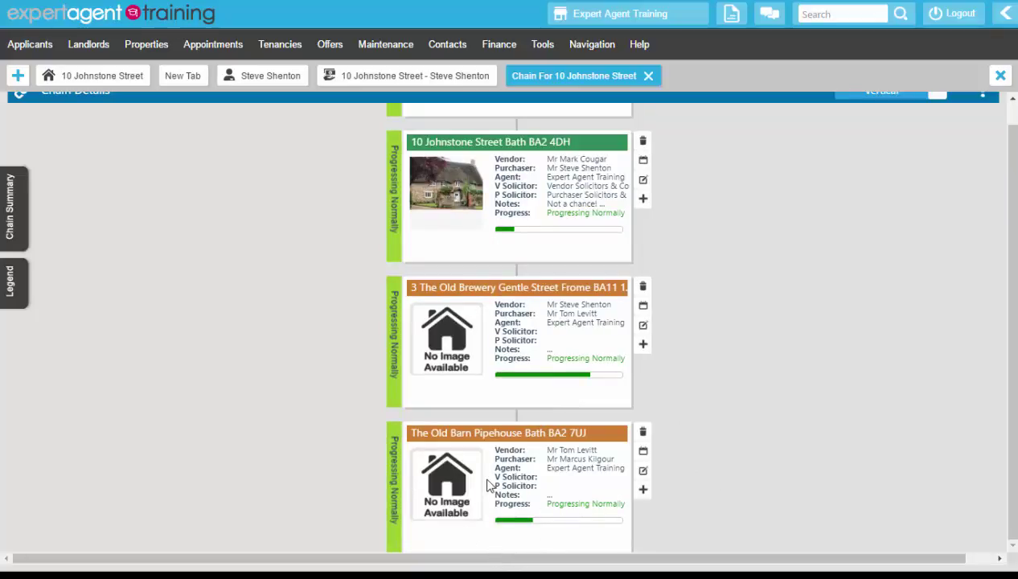
click(645, 162)
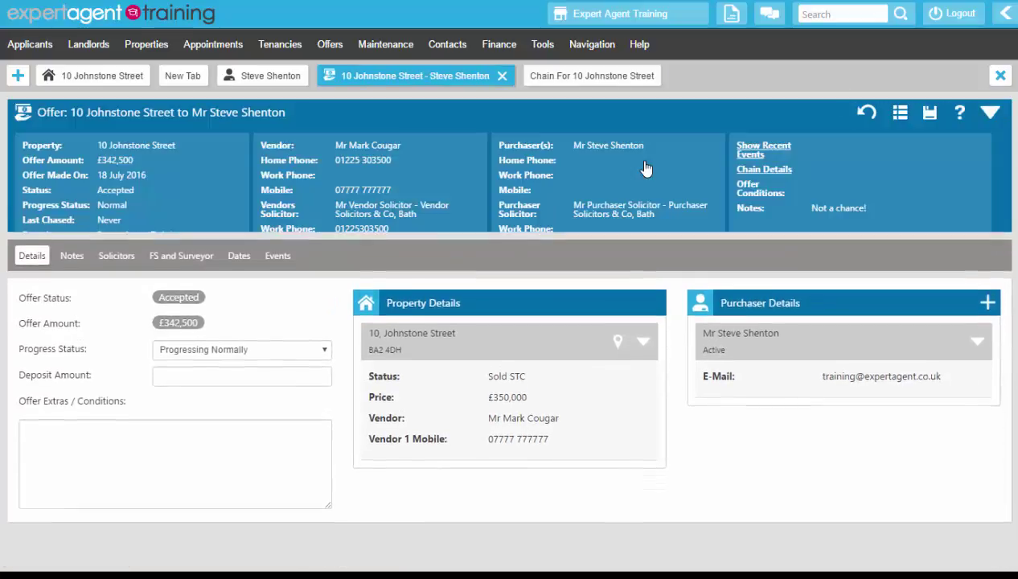
click(596, 75)
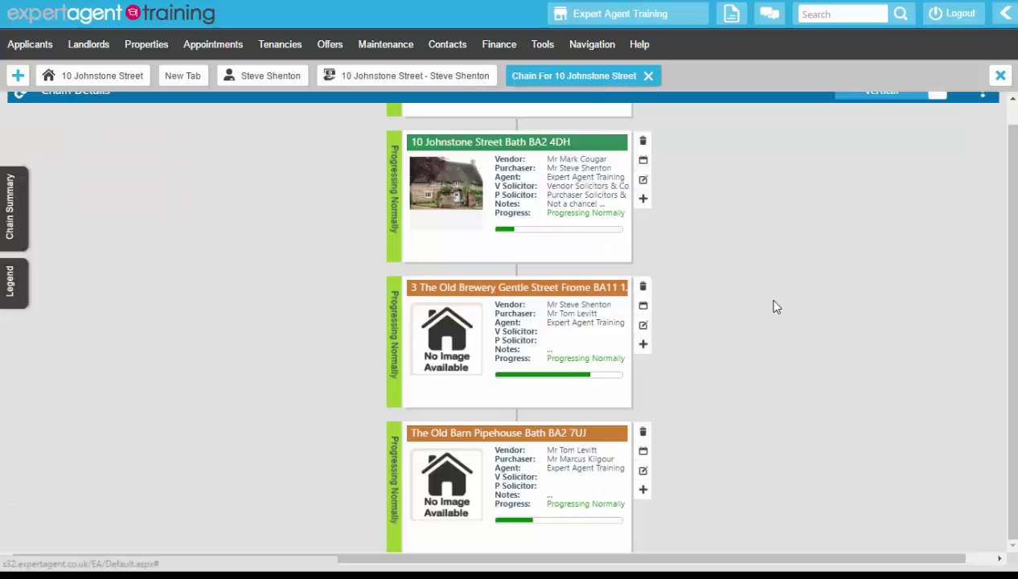
Open The Cottage chain entry for editing and close it without changes
scroll(774, 307, up, 2)
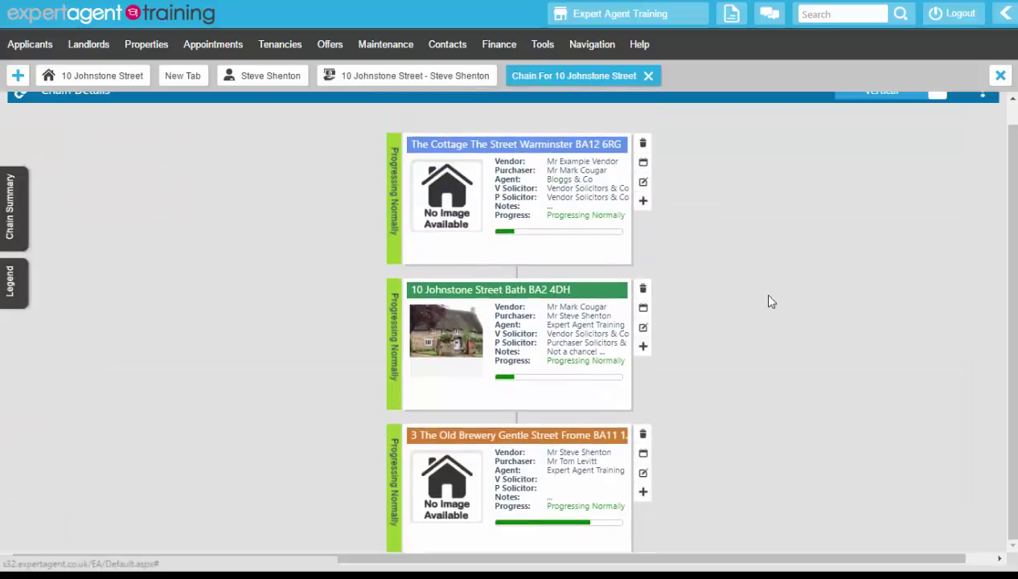
click(644, 164)
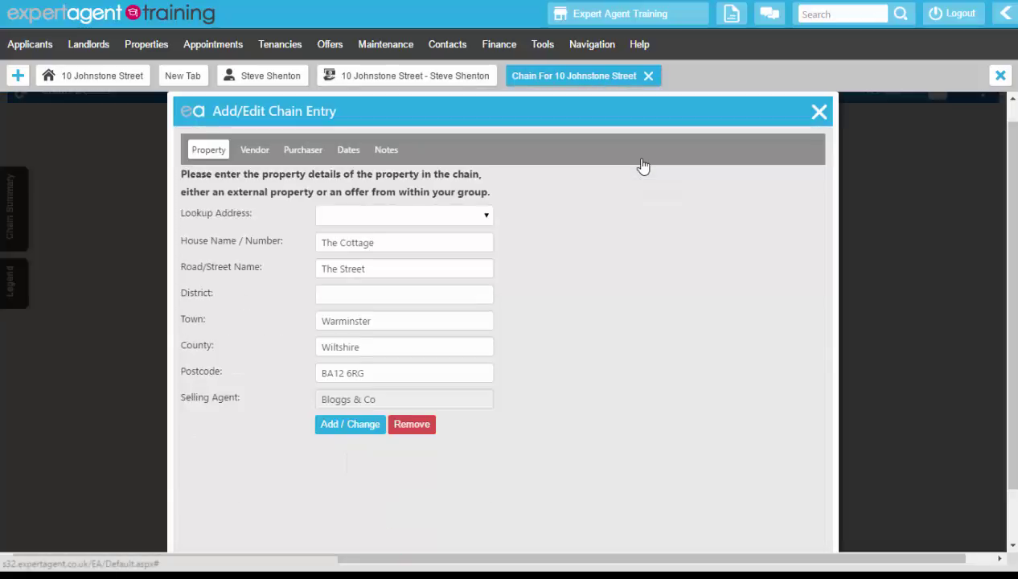
click(816, 111)
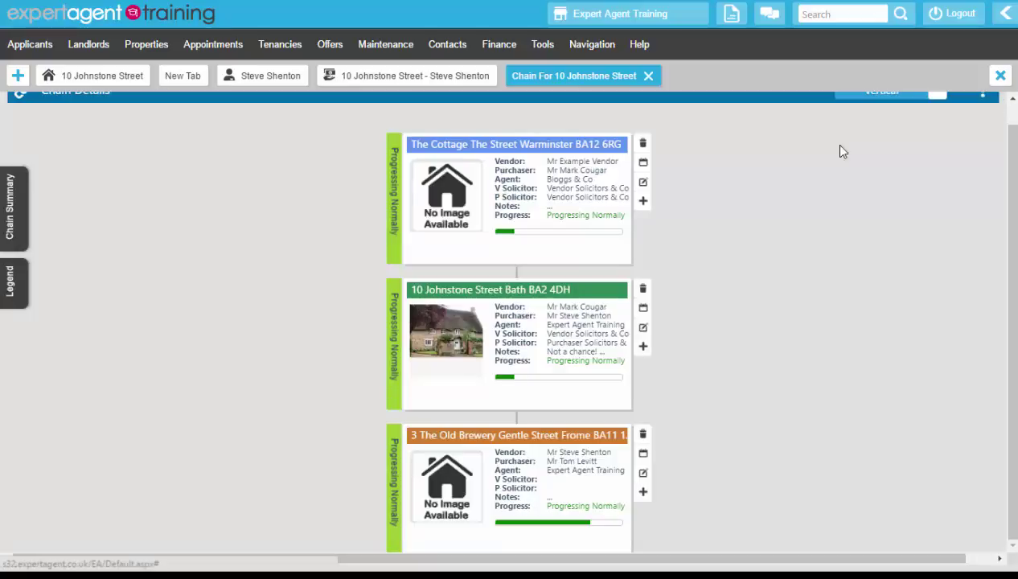
Switch the chain to horizontal layout and back to vertical
scroll(1000, 111, up, 1)
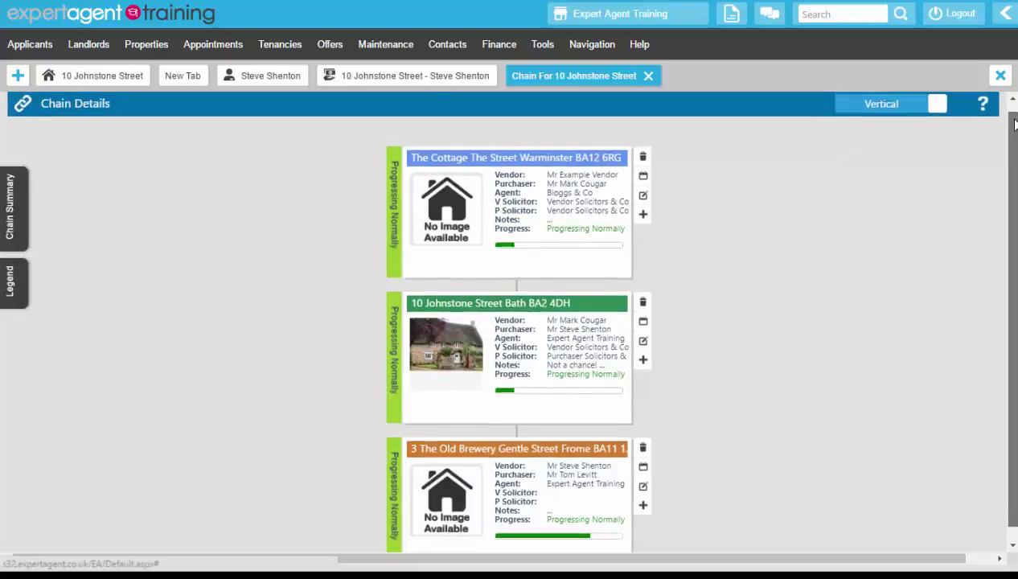
click(874, 117)
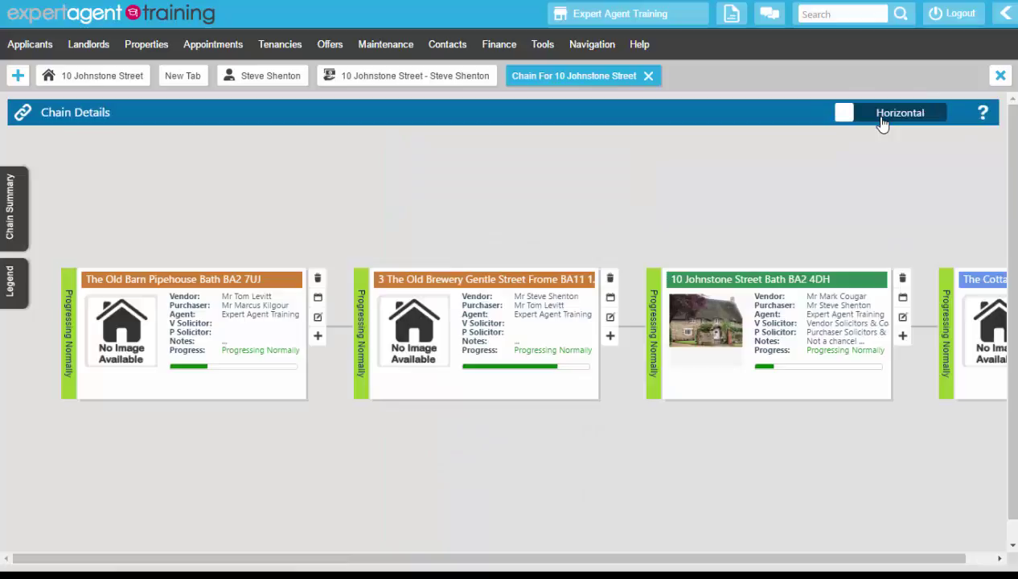
click(911, 119)
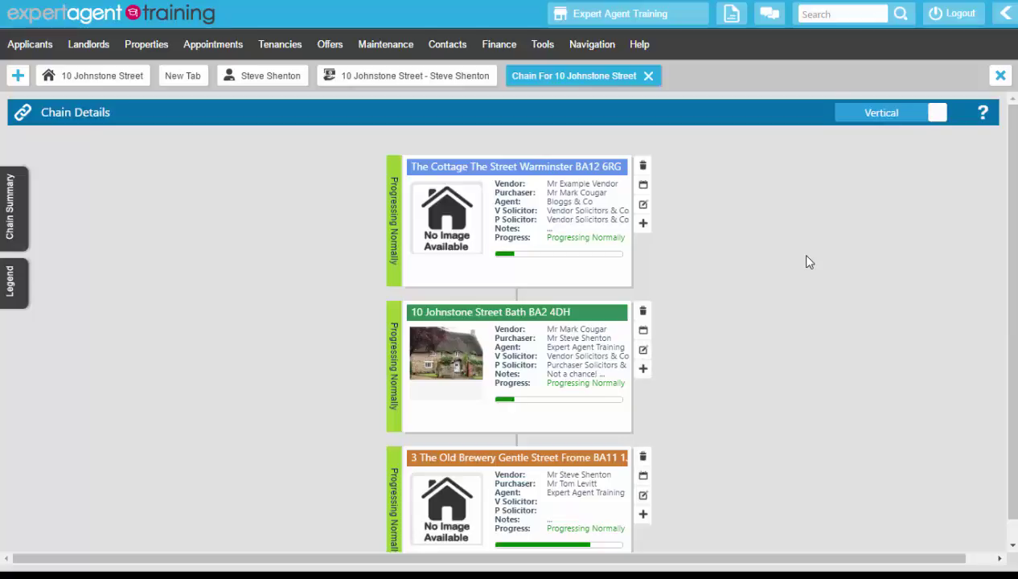
Show and hide the legend, then display the Chain Summary: 4 elements, £6850.00 value
click(11, 286)
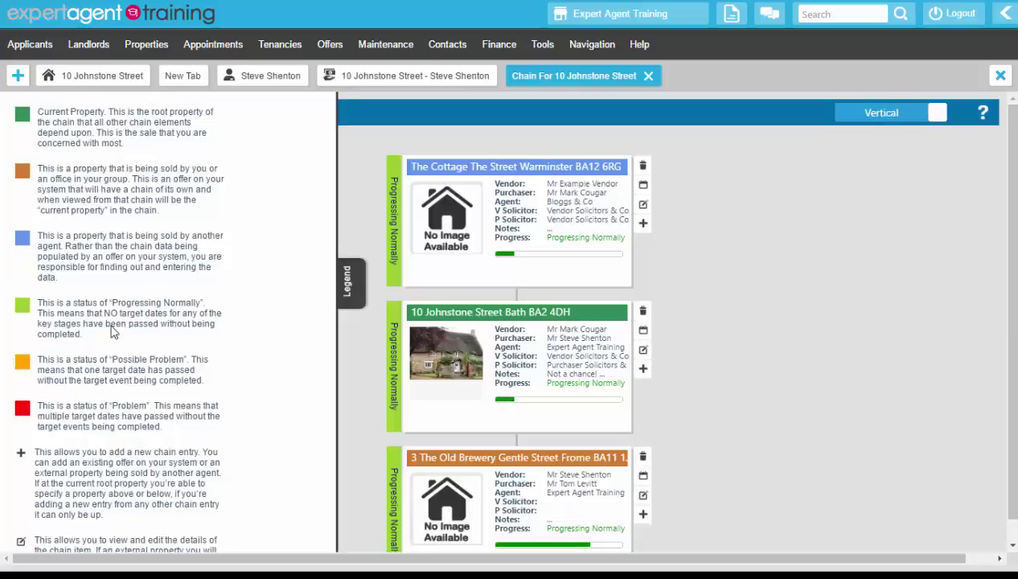
click(341, 277)
click(16, 201)
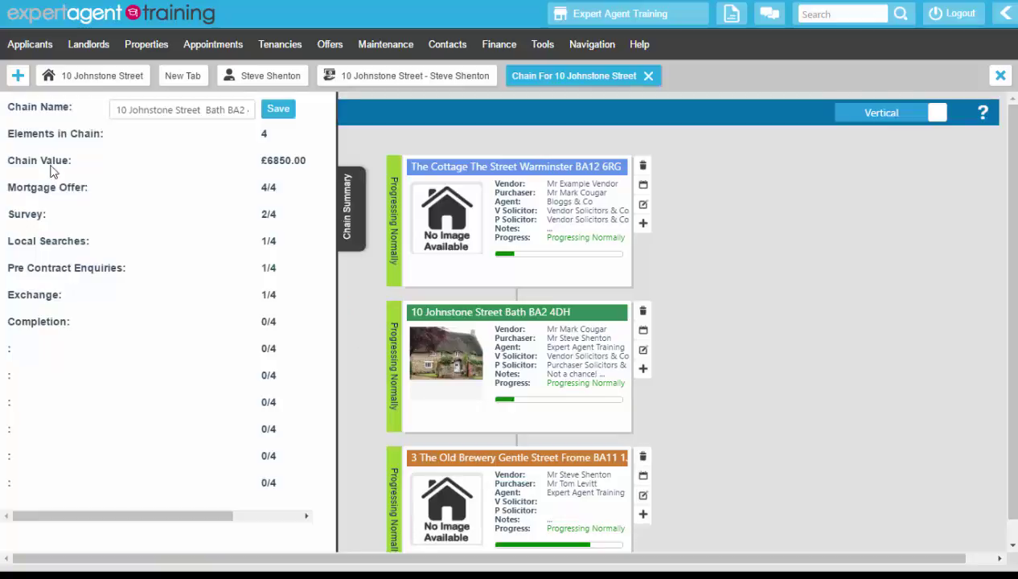
drag(163, 109, 316, 122)
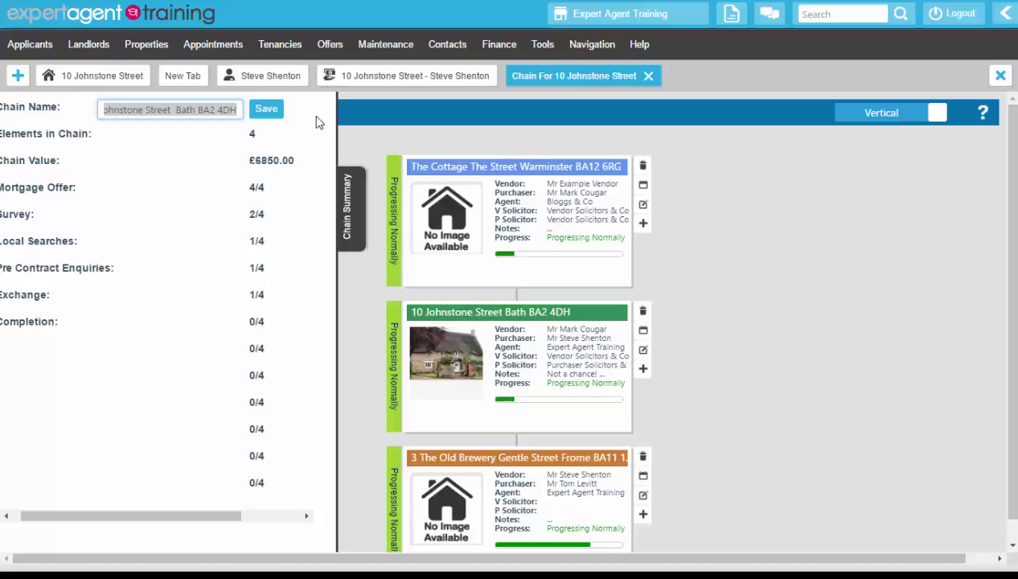